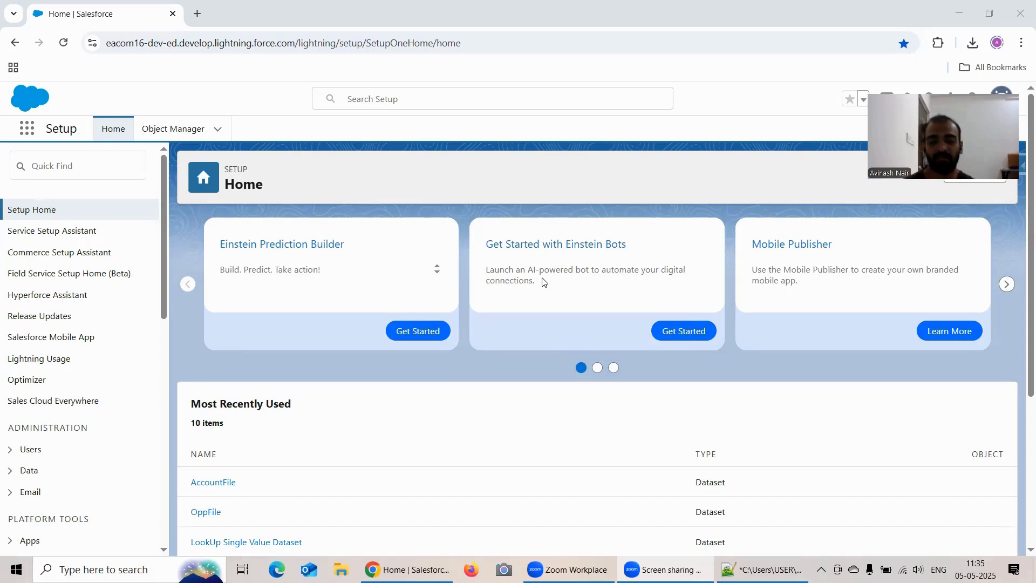
Open the list of dataflows in the classic Data Manager, going through Analytics Studio and its dataflow management page.
{"action": "left_click", "coordinate": [64, 43]}
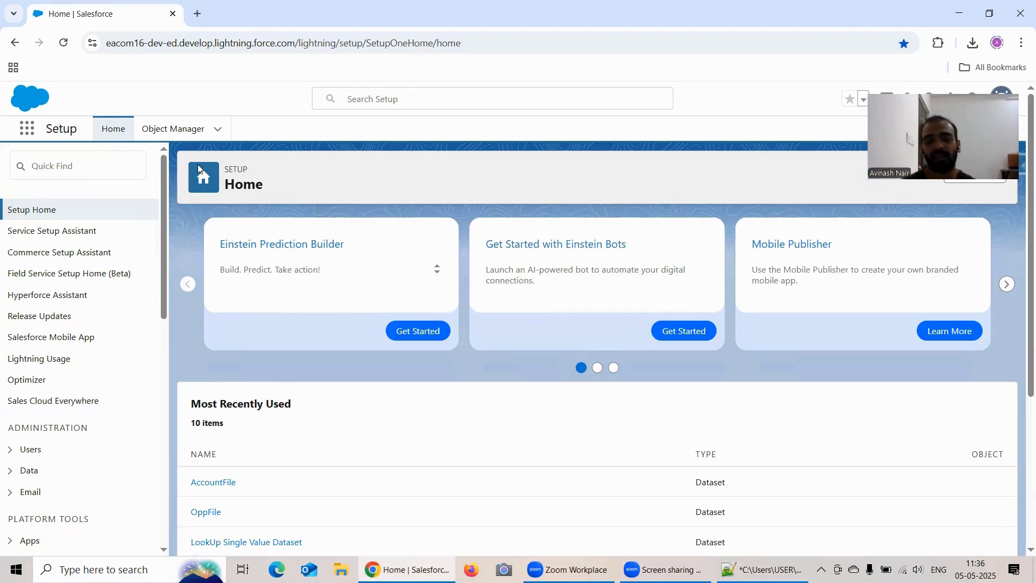
{"action": "left_click", "coordinate": [29, 135]}
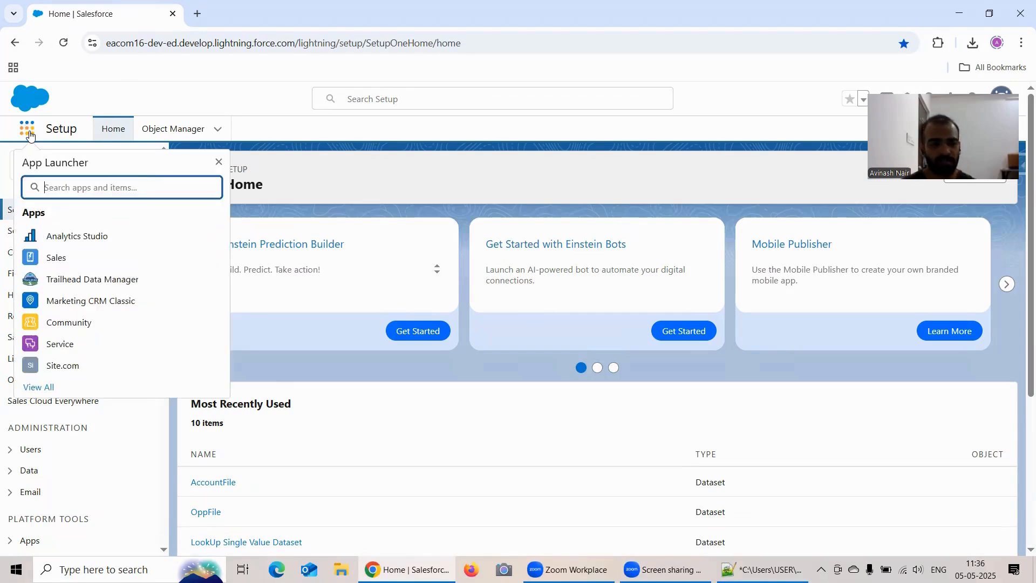
{"action": "left_click", "coordinate": [96, 234]}
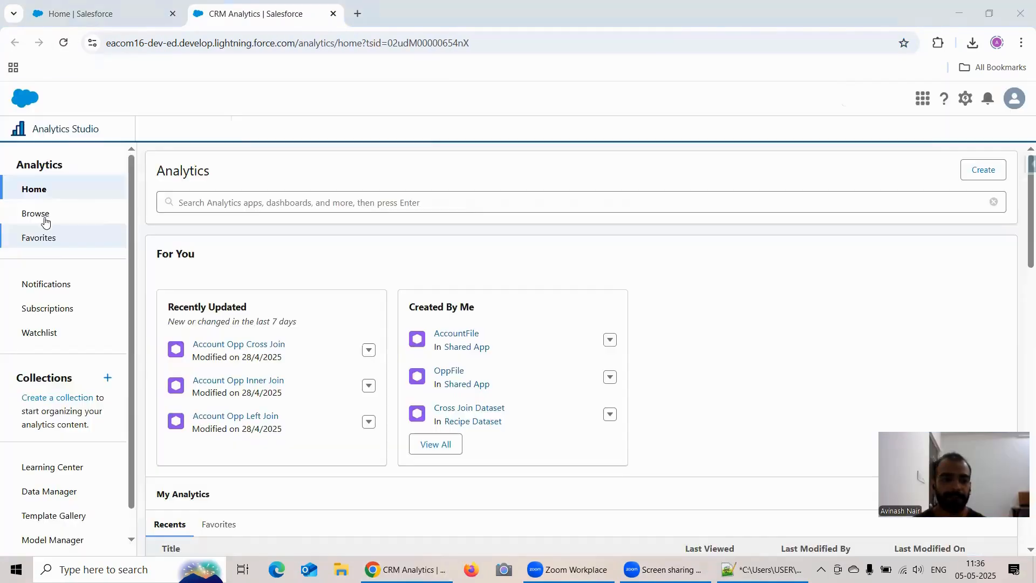
{"action": "left_click", "coordinate": [45, 215]}
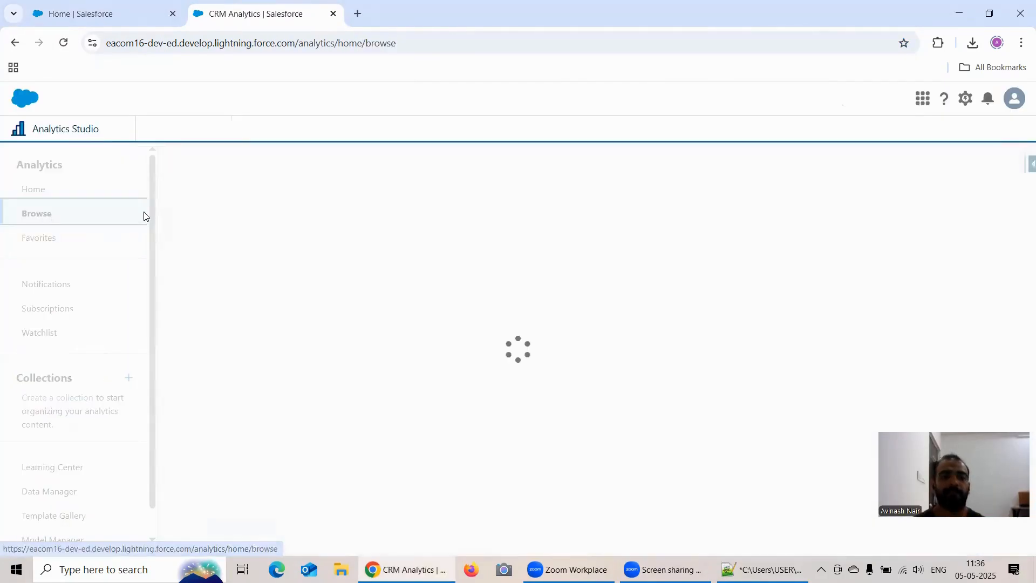
{"action": "left_click", "coordinate": [72, 490]}
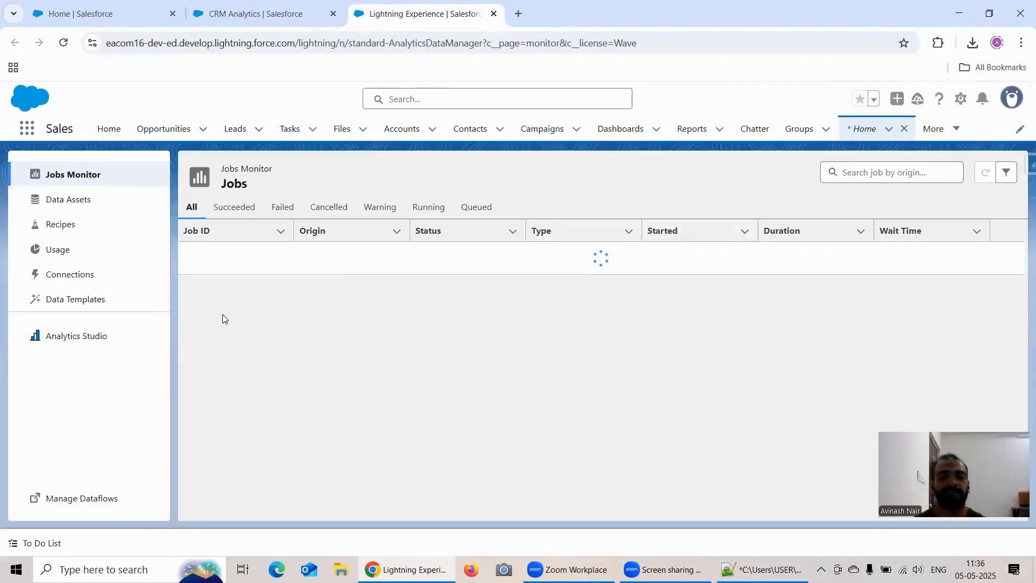
{"action": "left_click", "coordinate": [95, 502]}
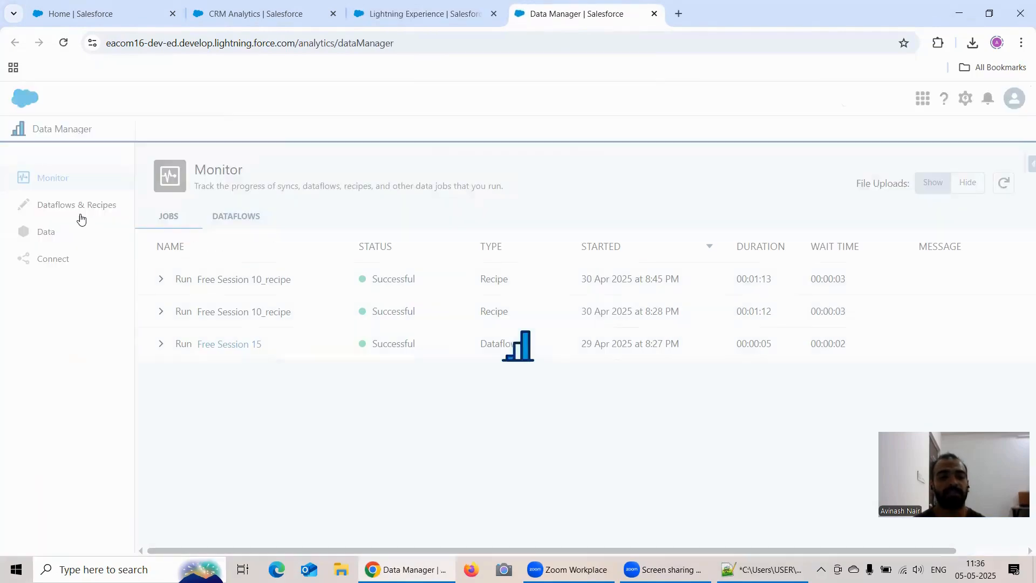
{"action": "left_click", "coordinate": [80, 210]}
{"action": "left_click", "coordinate": [224, 219]}
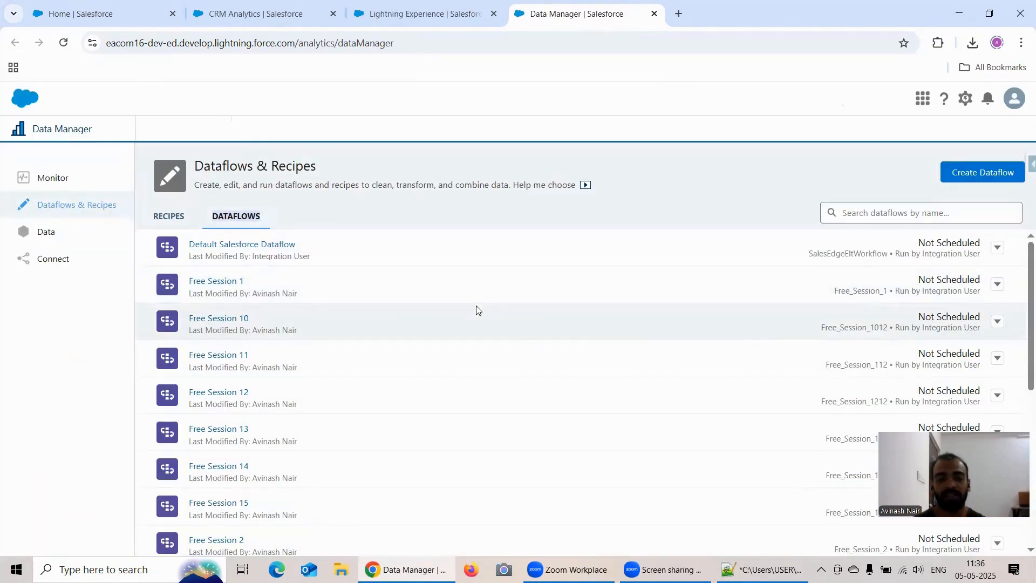
Convert the Free Session 1 dataflow to a recipe and open the original dataflow for comparison.
{"action": "left_click", "coordinate": [998, 285]}
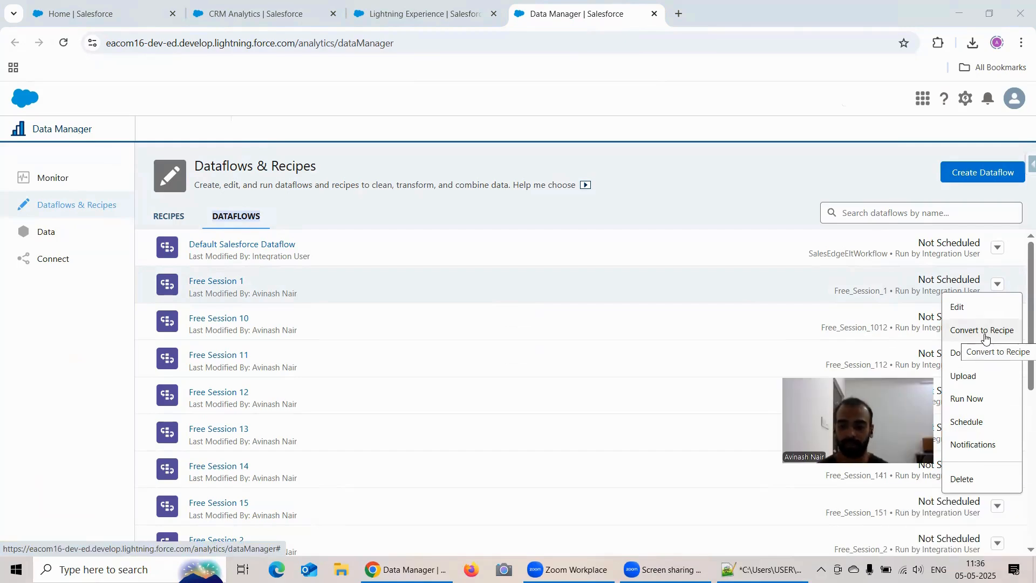
{"action": "left_click", "coordinate": [985, 338]}
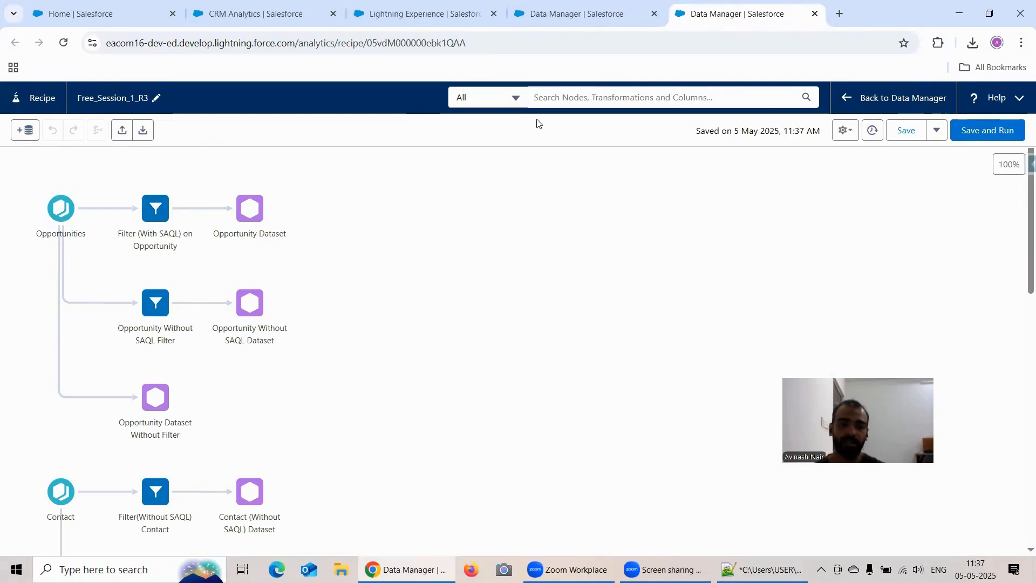
{"action": "left_click", "coordinate": [547, 24]}
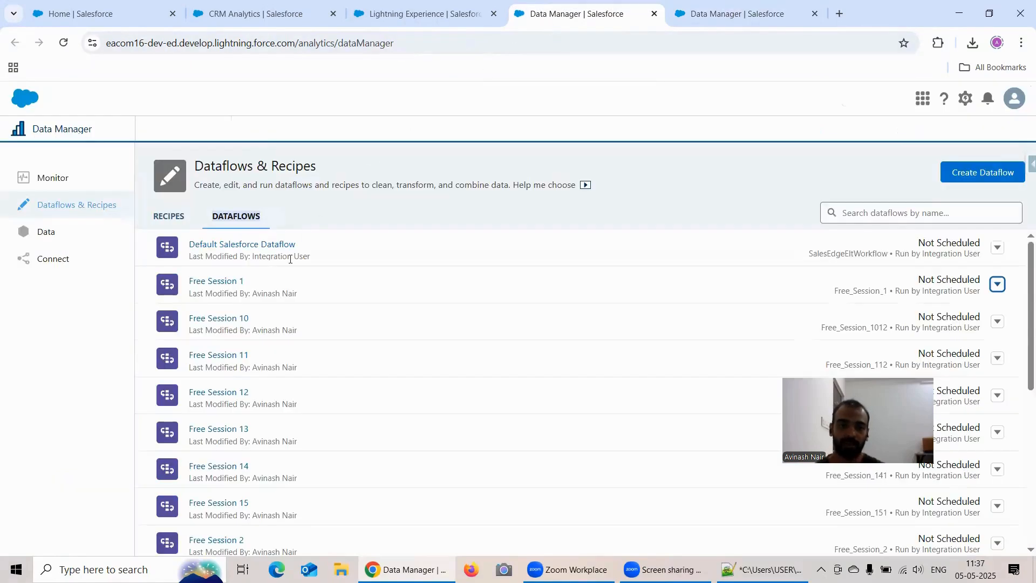
{"action": "left_click", "coordinate": [240, 281]}
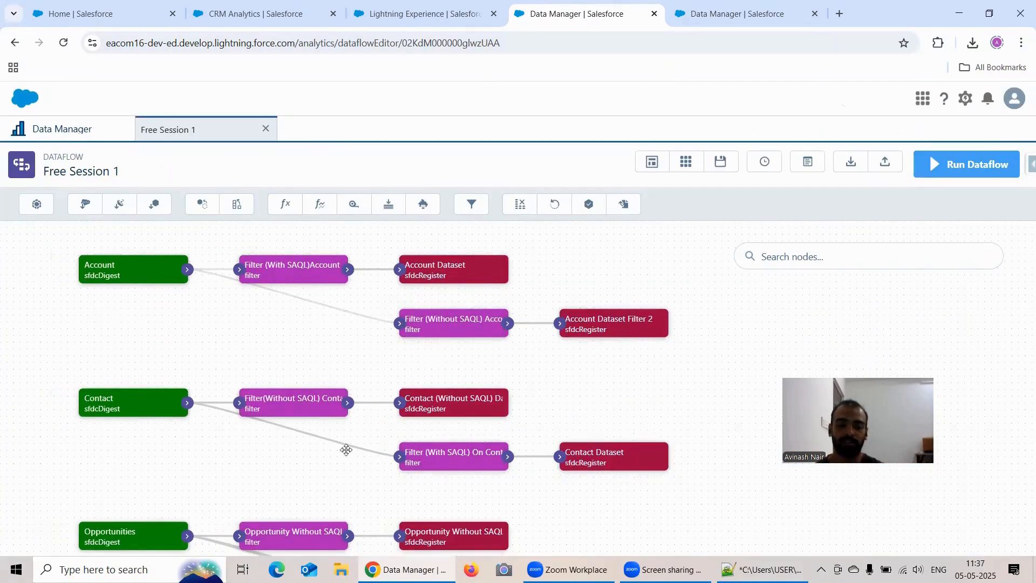
Review the nodes of the converted Free_Session_1_R3 recipe and clear the preview error.
{"action": "left_click", "coordinate": [734, 13]}
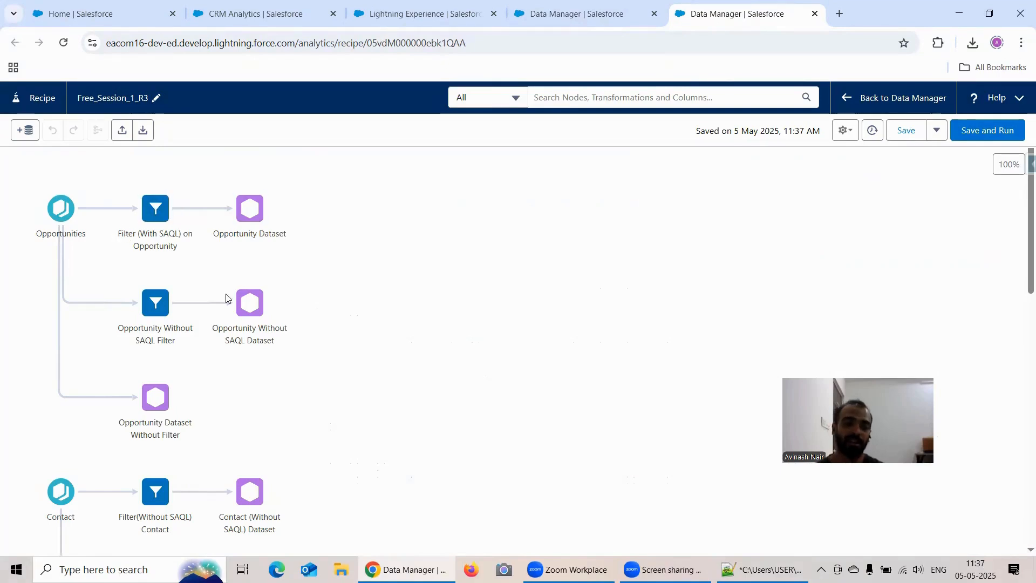
{"action": "scroll", "coordinate": [407, 348], "scroll_direction": "down", "scroll_amount": 6}
{"action": "scroll", "coordinate": [415, 346], "scroll_direction": "down", "scroll_amount": 1}
{"action": "left_click", "coordinate": [243, 281]}
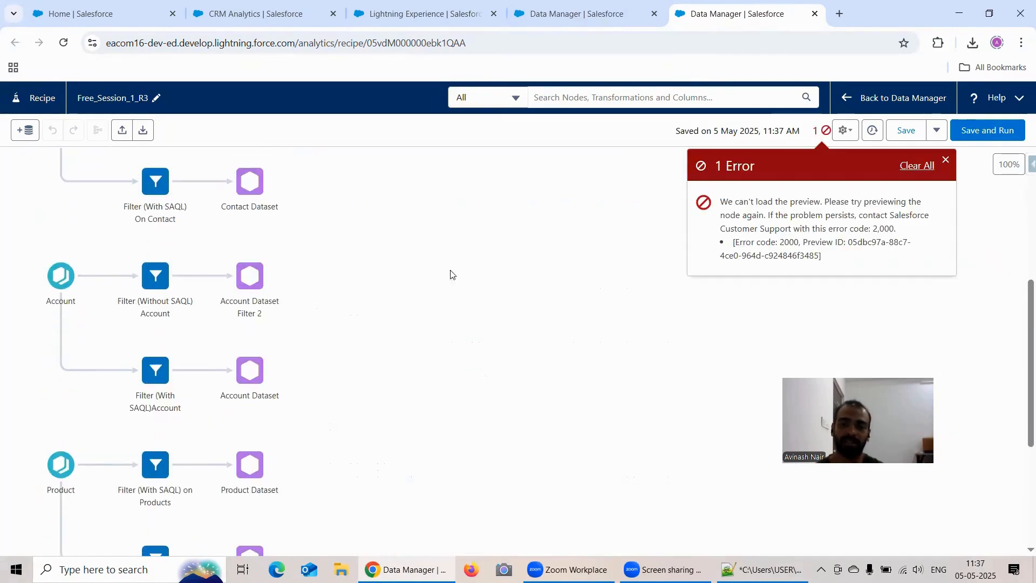
{"action": "right_click", "coordinate": [913, 165]}
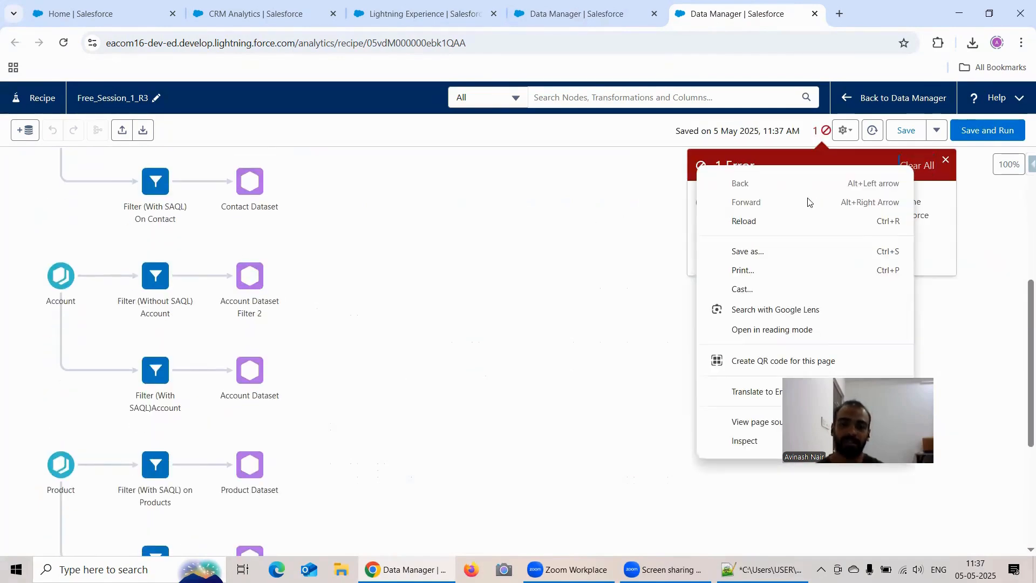
{"action": "left_click", "coordinate": [931, 166]}
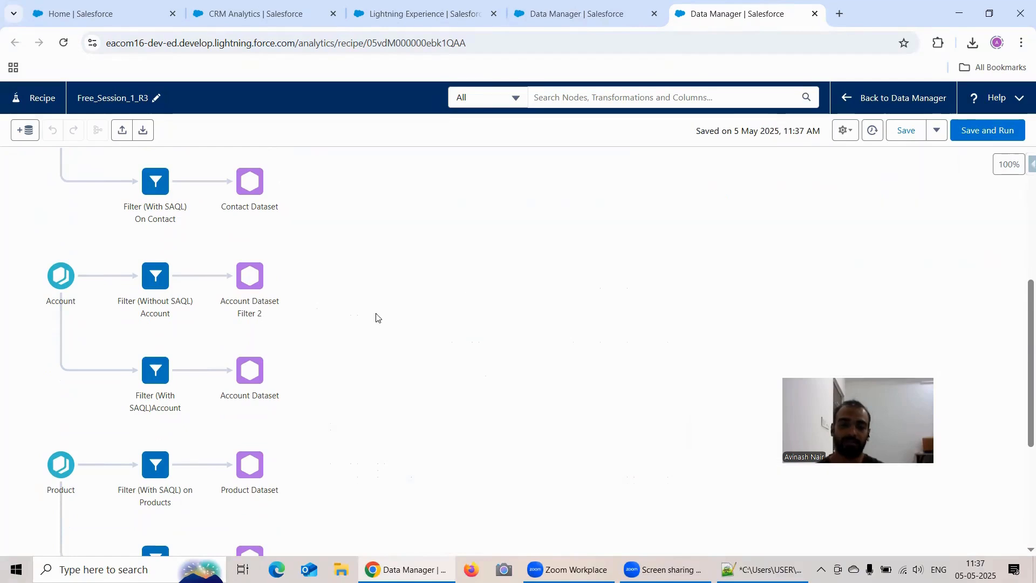
Preview the Product Without SAQL Dataset output node, then save and reload the Free_Session_1_R3 recipe.
{"action": "scroll", "coordinate": [376, 317], "scroll_direction": "down", "scroll_amount": 4}
{"action": "left_click", "coordinate": [247, 316]}
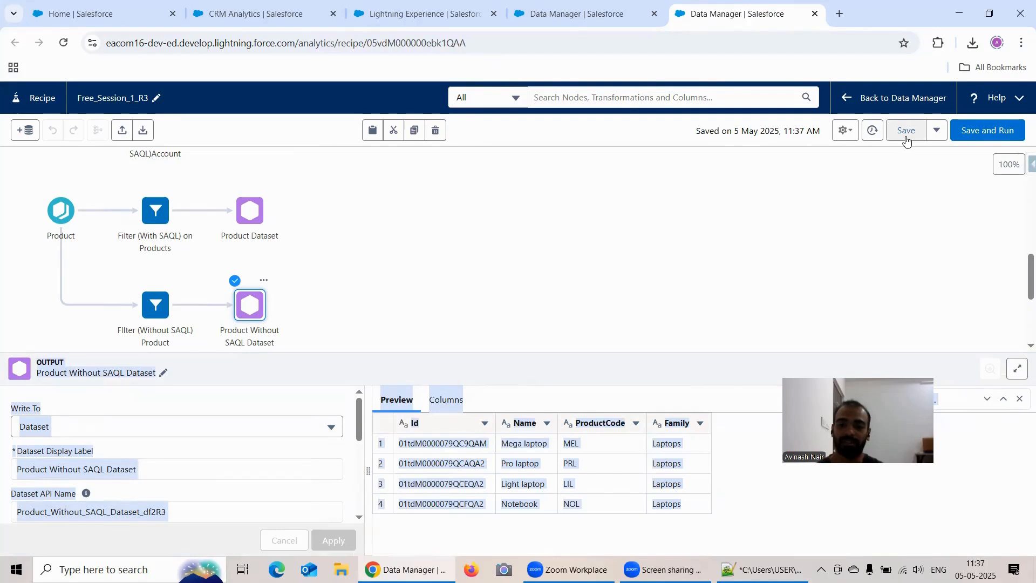
{"action": "left_click", "coordinate": [906, 132]}
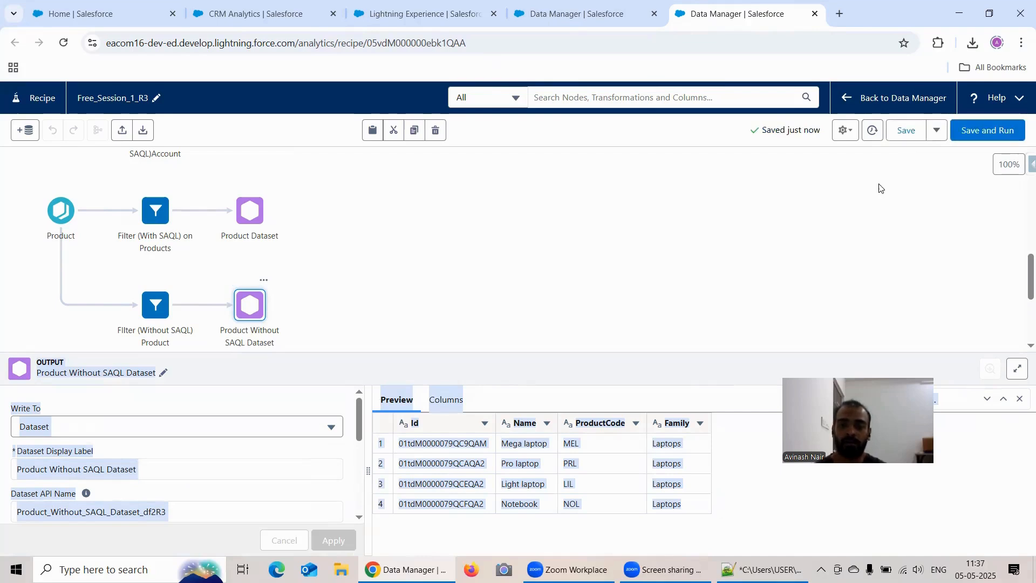
{"action": "left_click", "coordinate": [63, 42]}
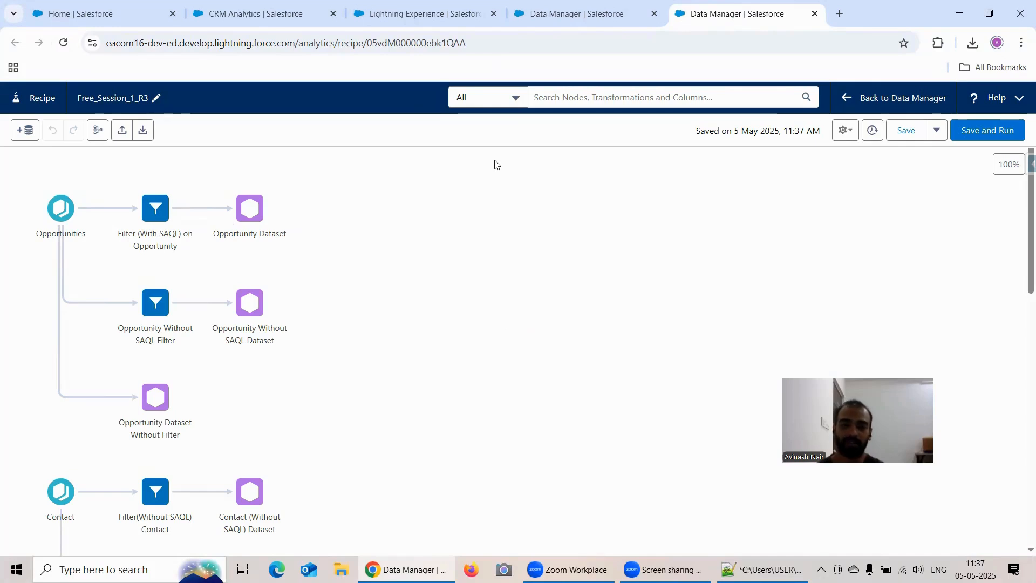
Examine the nodes of the Free Session 2 dataflow and close the open dataflows.
{"action": "left_click", "coordinate": [544, 22]}
{"action": "left_click", "coordinate": [79, 131]}
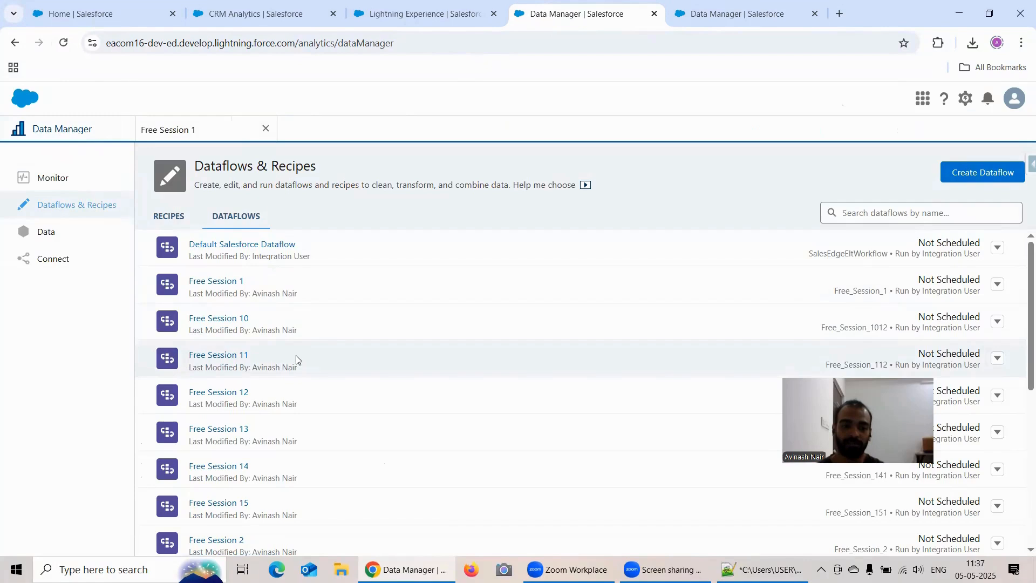
{"action": "scroll", "coordinate": [294, 359], "scroll_direction": "down", "scroll_amount": 3}
{"action": "left_click", "coordinate": [218, 415]}
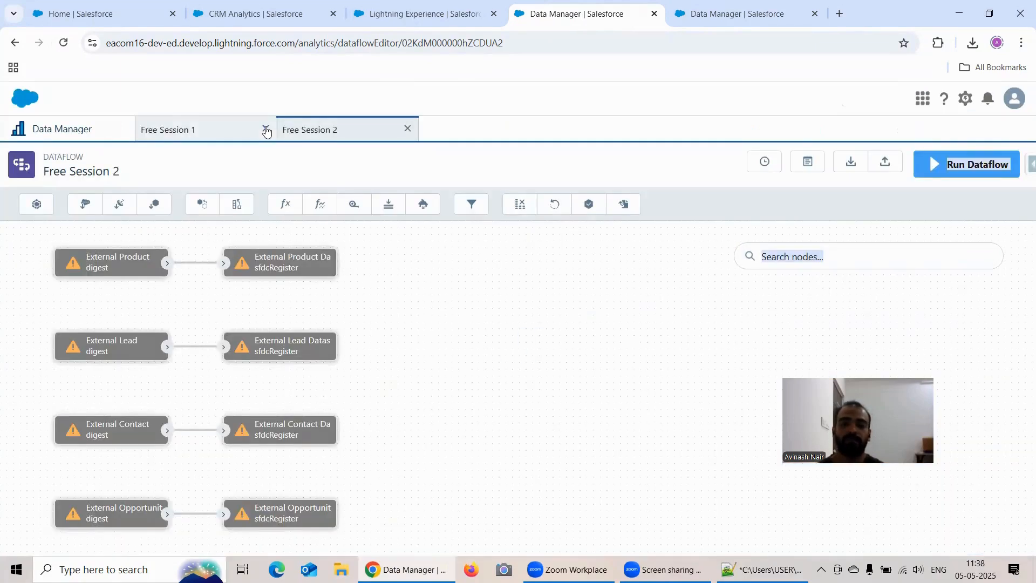
{"action": "left_click", "coordinate": [266, 130]}
{"action": "left_click", "coordinate": [266, 130]}
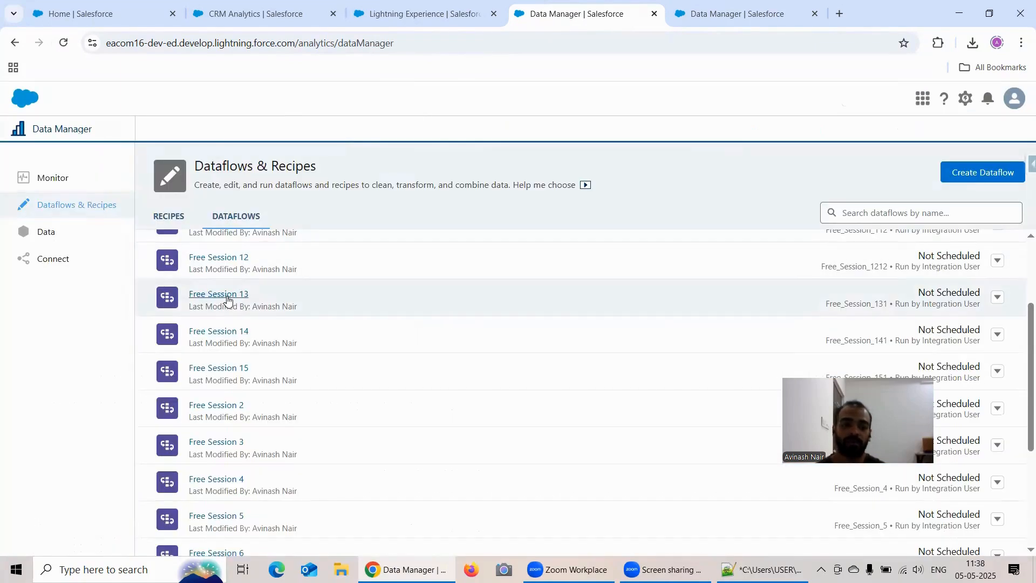
{"action": "left_click", "coordinate": [230, 404]}
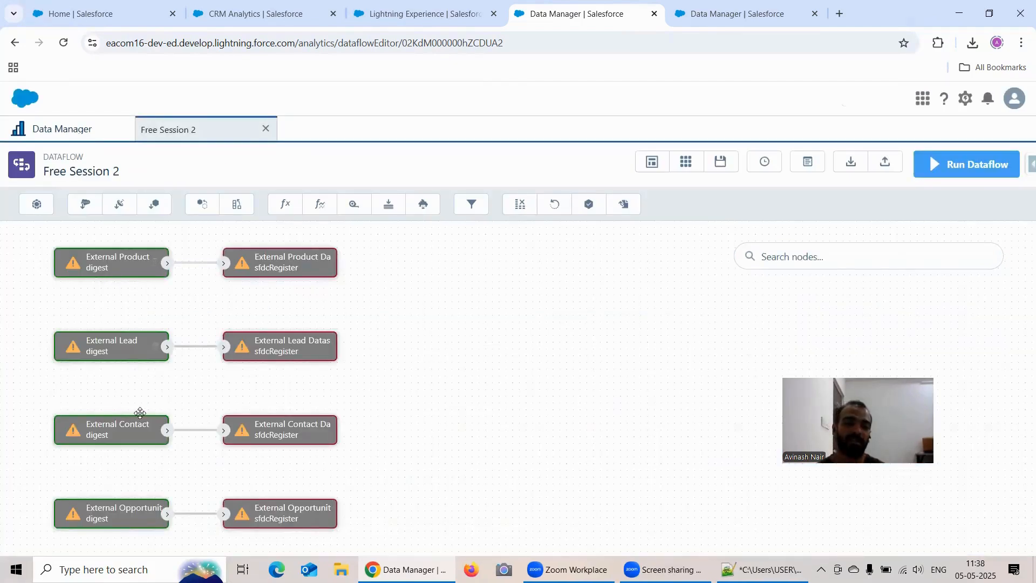
{"action": "scroll", "coordinate": [446, 358], "scroll_direction": "down", "scroll_amount": 4}
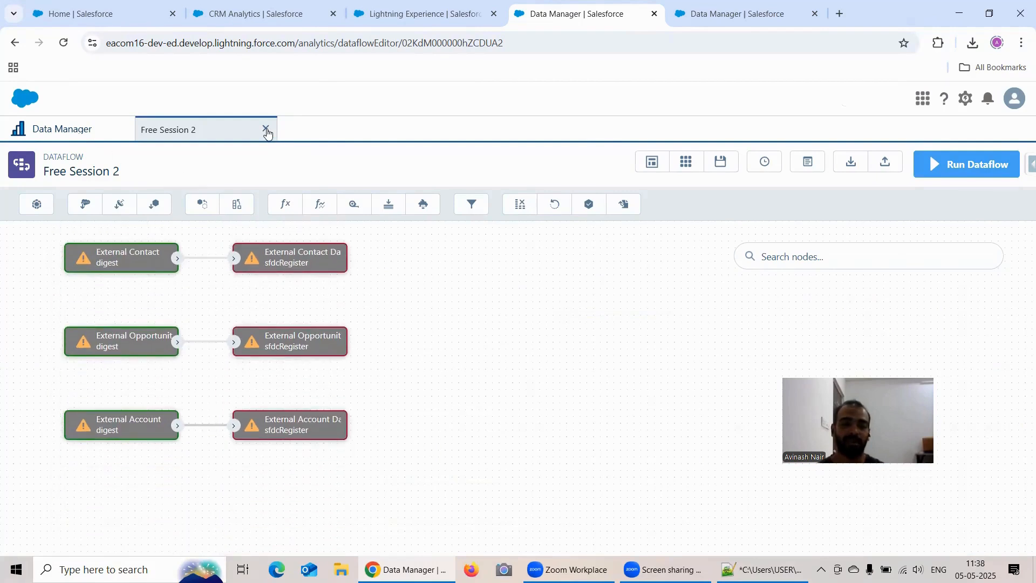
{"action": "right_click", "coordinate": [269, 130]}
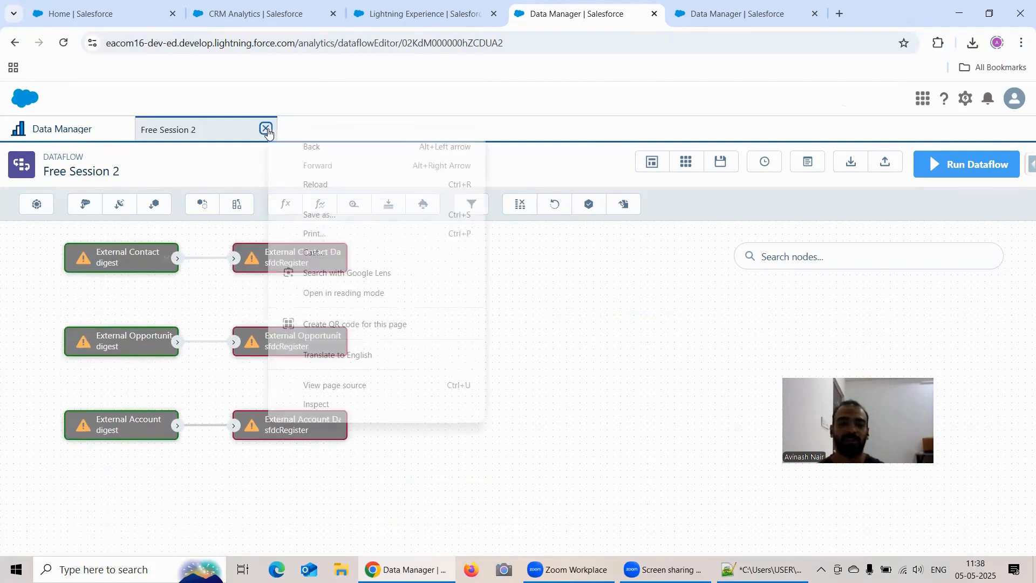
{"action": "left_click", "coordinate": [266, 128]}
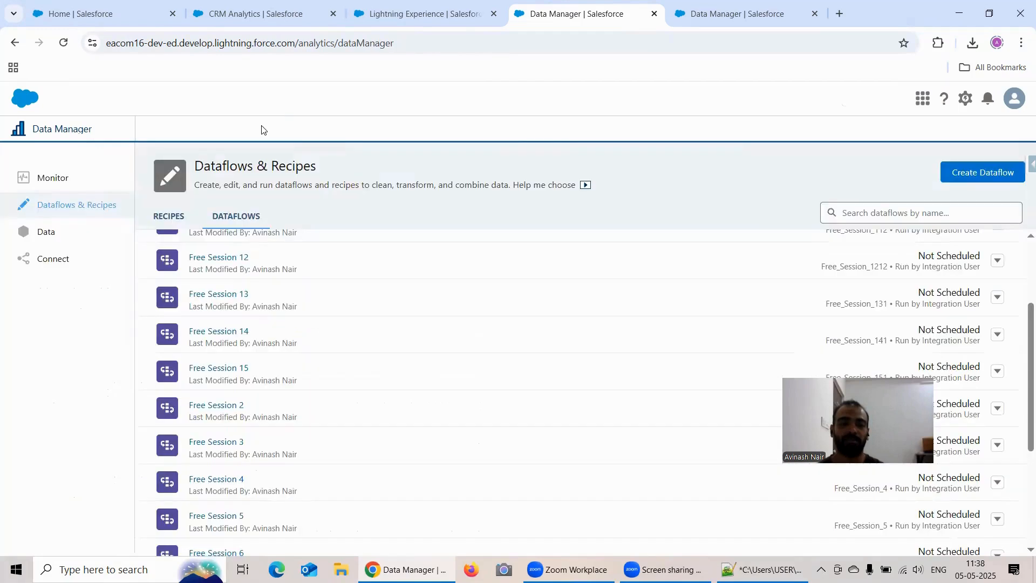
Examine the filter and register nodes of the Free Session 3 dataflow and close it.
{"action": "scroll", "coordinate": [276, 307], "scroll_direction": "down", "scroll_amount": 1}
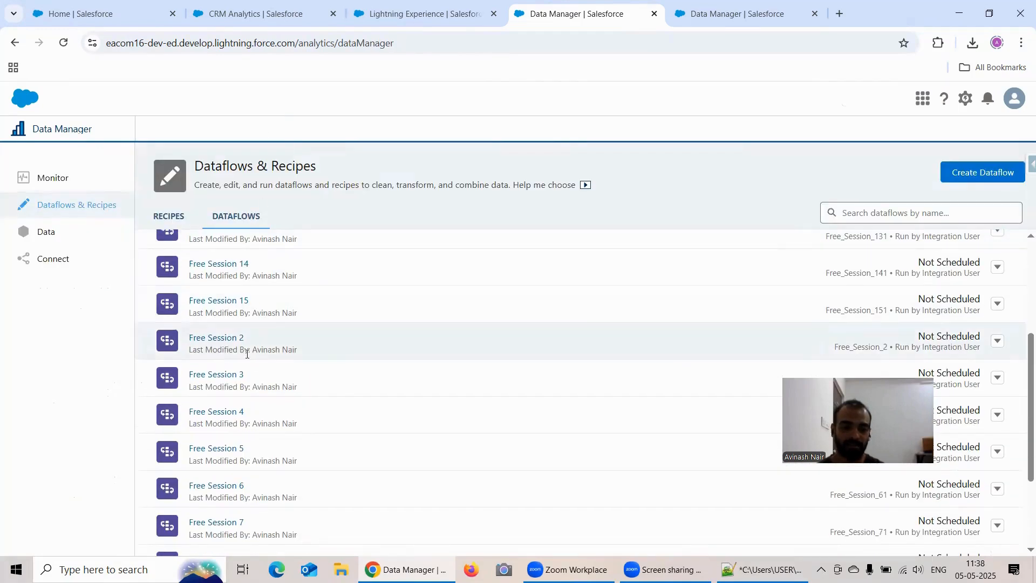
{"action": "left_click", "coordinate": [229, 380]}
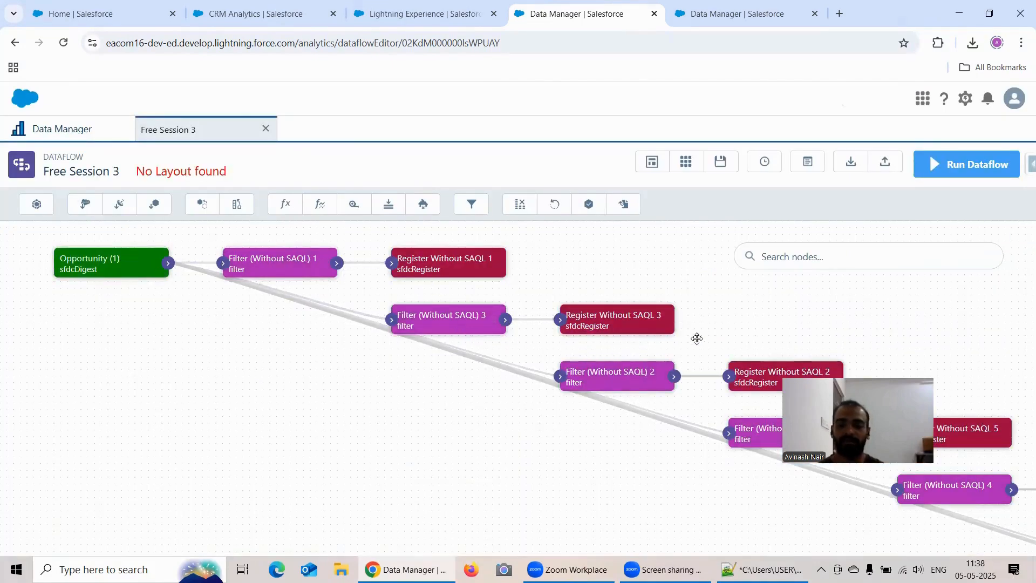
{"action": "left_click", "coordinate": [265, 130]}
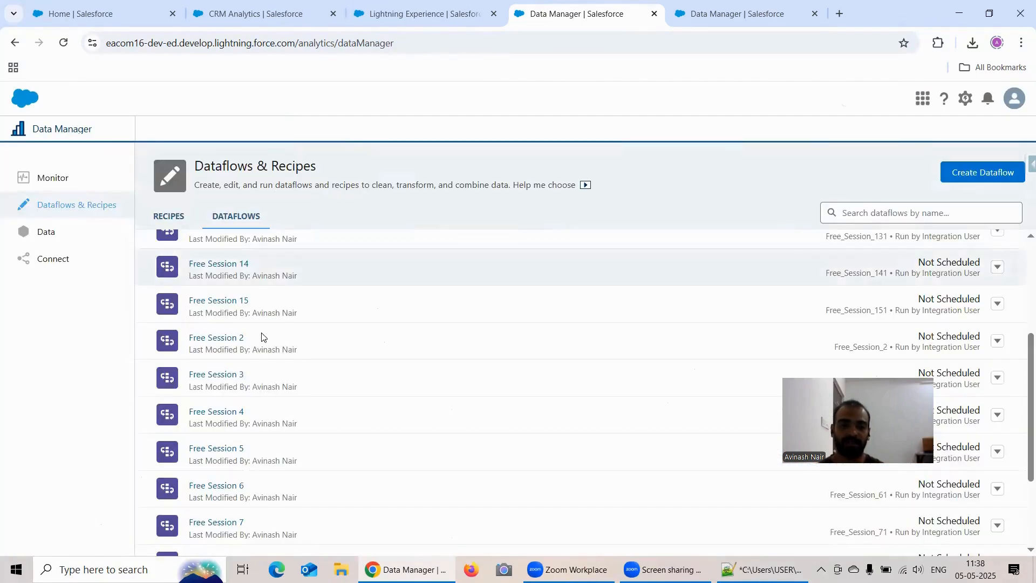
Convert the Free Session 4 dataflow to a recipe and save the converted recipe.
{"action": "left_click", "coordinate": [233, 410]}
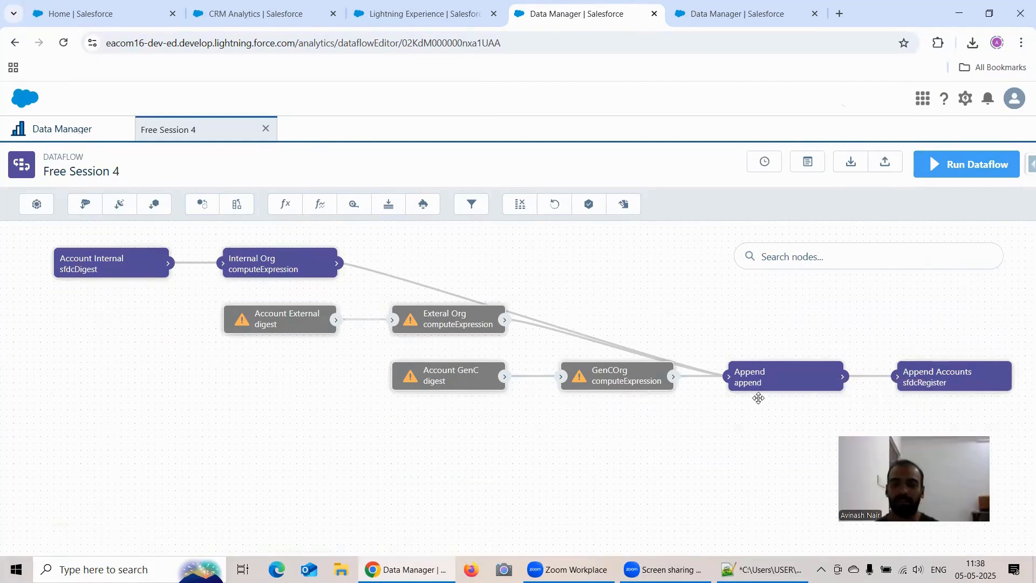
{"action": "left_click", "coordinate": [90, 133]}
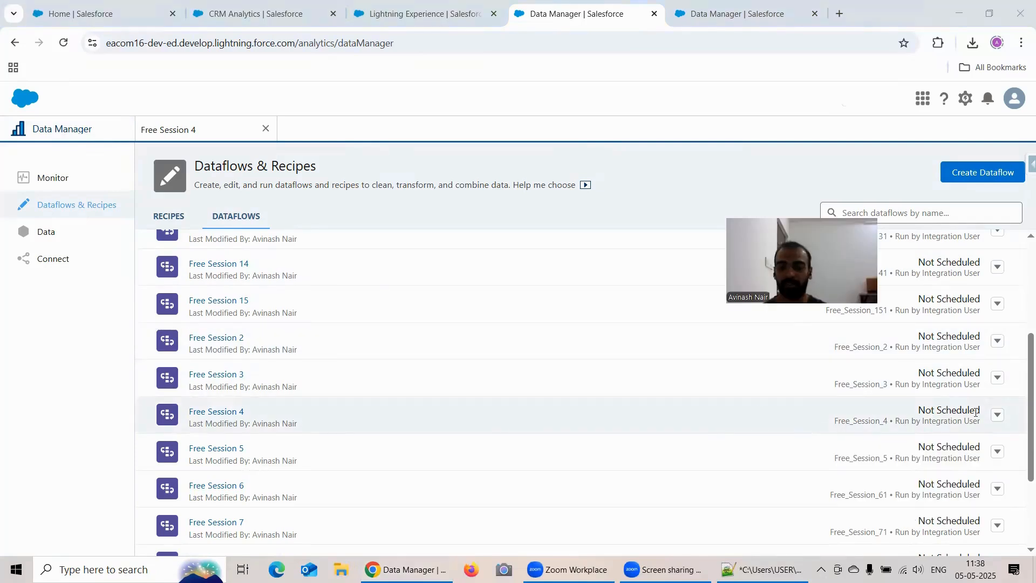
{"action": "left_click", "coordinate": [998, 415]}
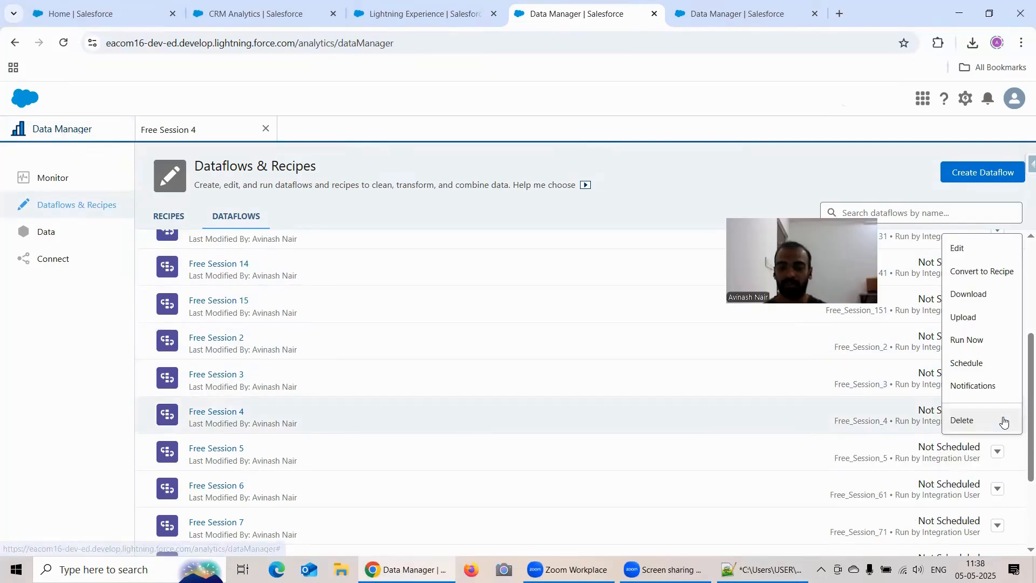
{"action": "left_click", "coordinate": [982, 271]}
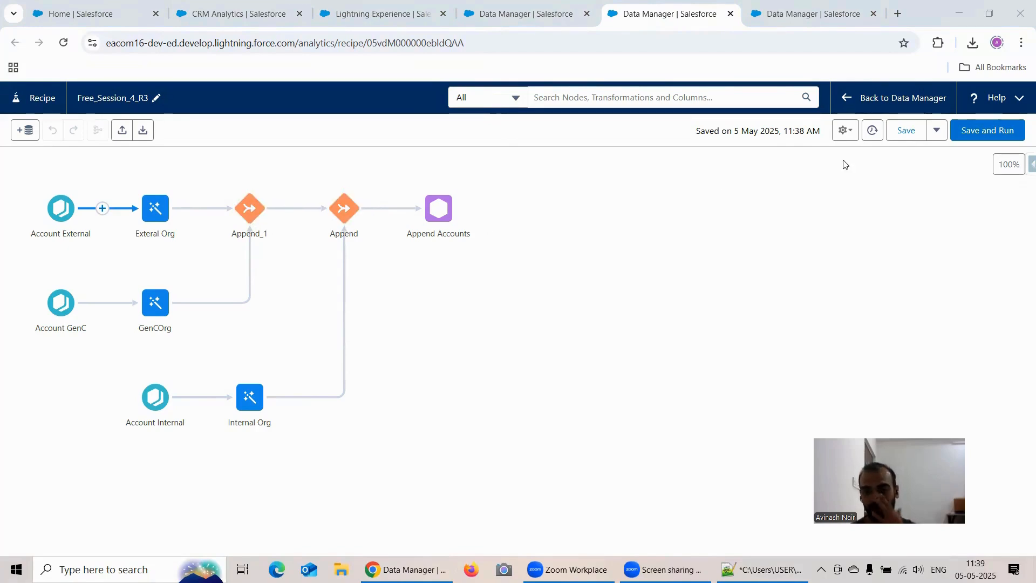
{"action": "left_click", "coordinate": [904, 130]}
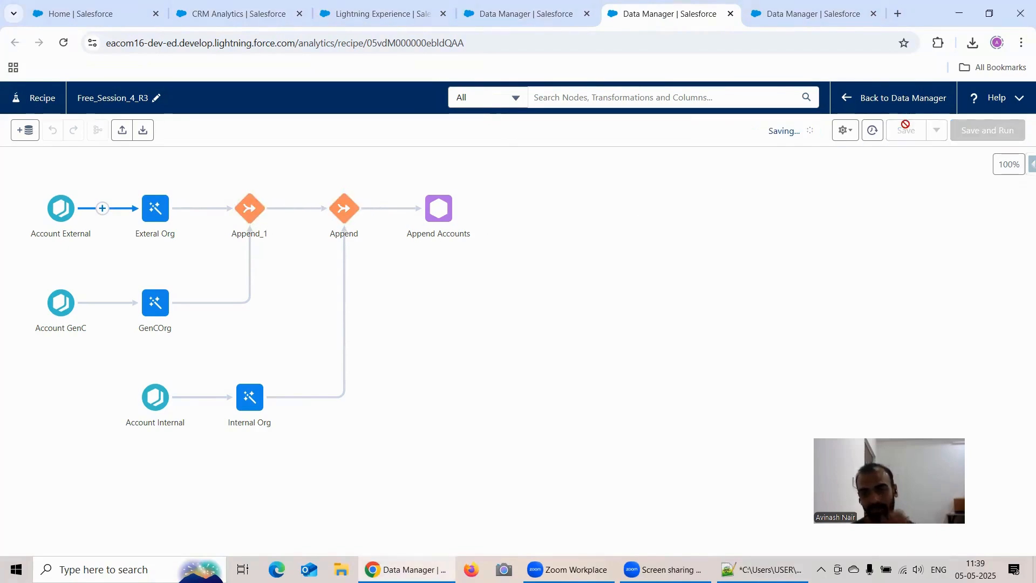
Return to the dataflow list and open the Free Session 5 dataflow to inspect its augment nodes.
{"action": "left_click", "coordinate": [505, 21]}
{"action": "scroll", "coordinate": [268, 352], "scroll_direction": "down", "scroll_amount": 2}
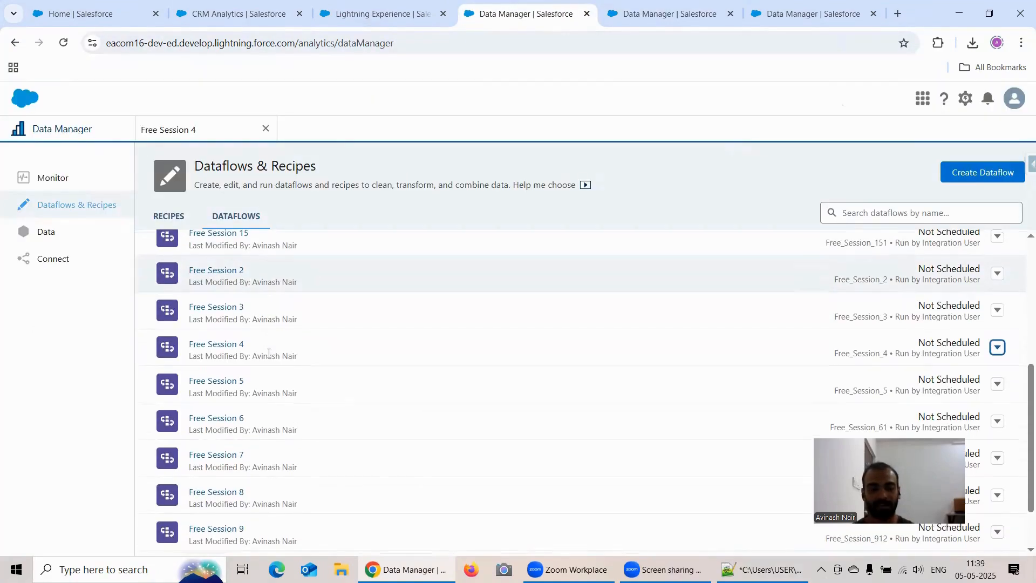
{"action": "left_click", "coordinate": [237, 380]}
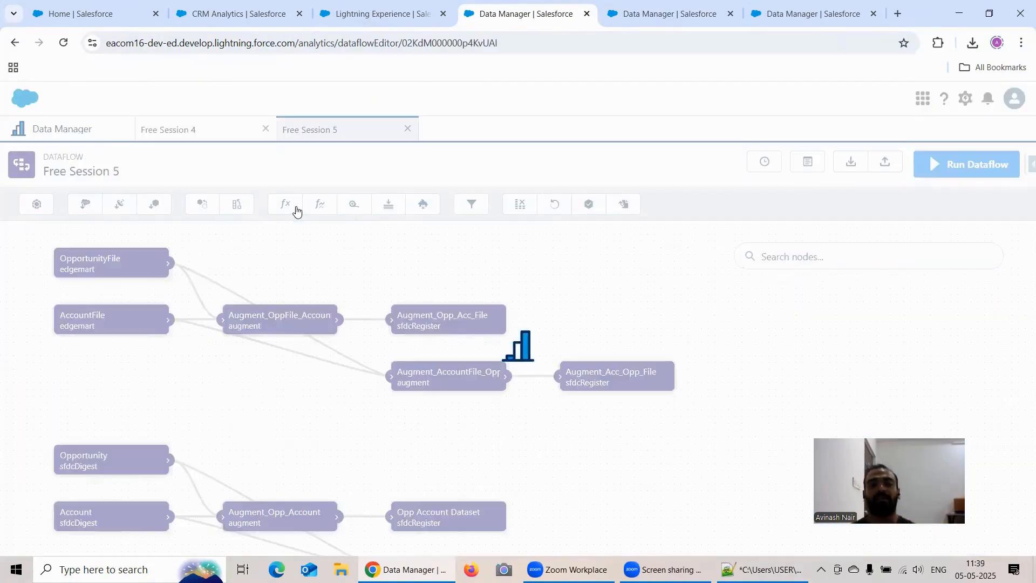
Close the Free Session 4 dataflow, then auto-arrange the Free Session 5 nodes to view them and close that dataflow.
{"action": "left_click", "coordinate": [265, 128]}
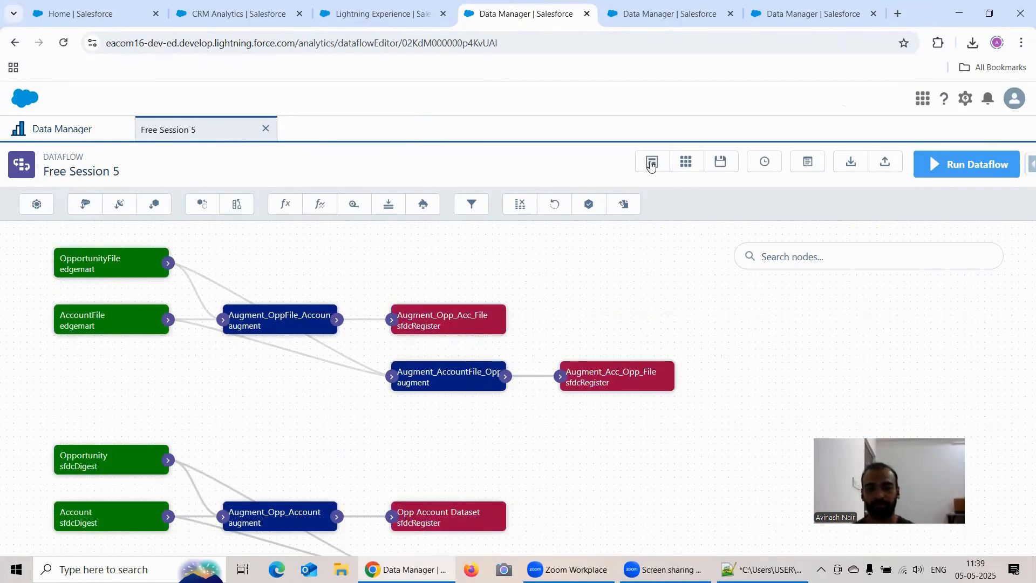
{"action": "left_click", "coordinate": [652, 162]}
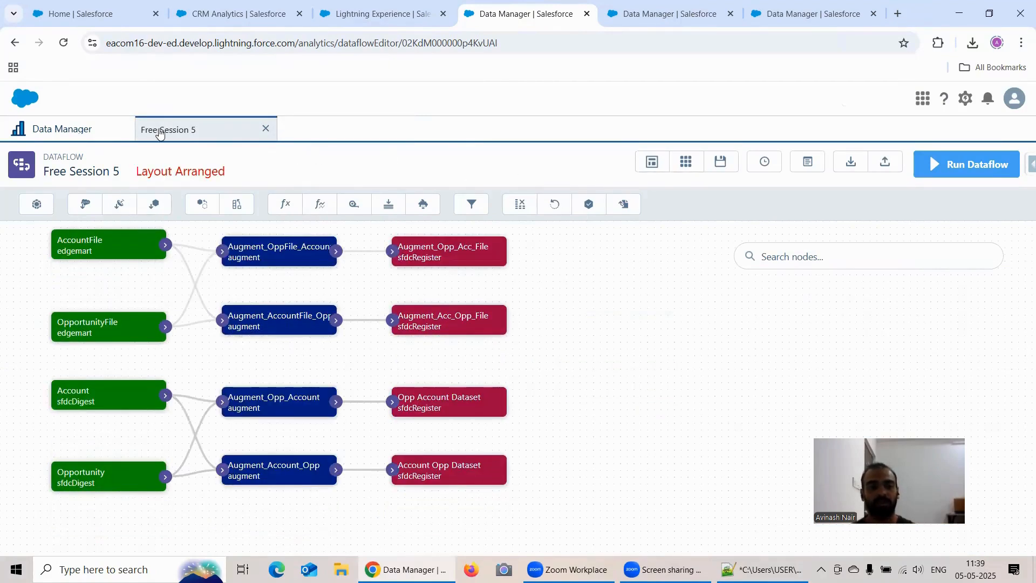
{"action": "left_click", "coordinate": [265, 129]}
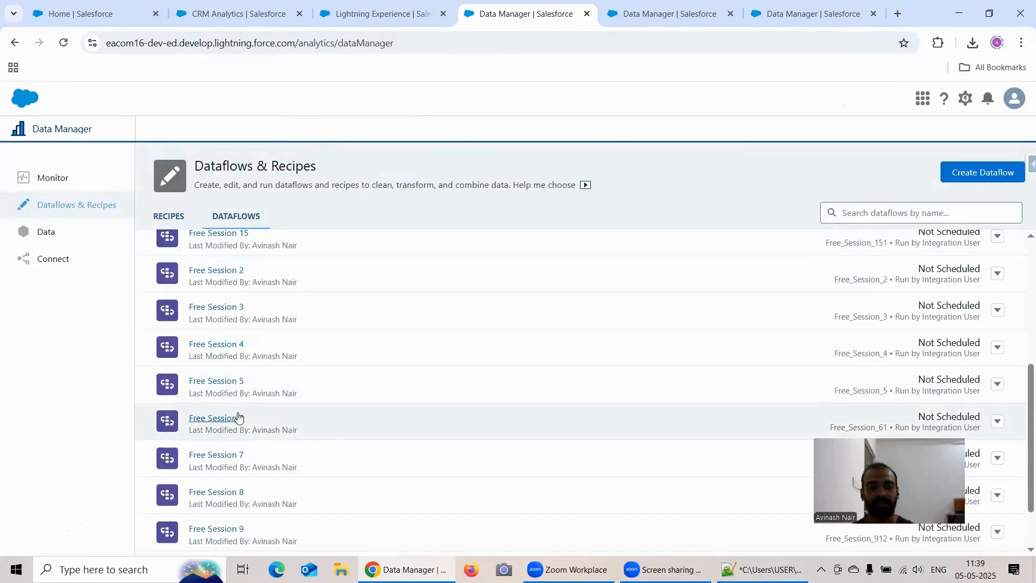
Open the Free Session 6 and Free Session 5 dataflows, auto-arrange the Free Session 5 nodes, and close both dataflows.
{"action": "left_click", "coordinate": [238, 417]}
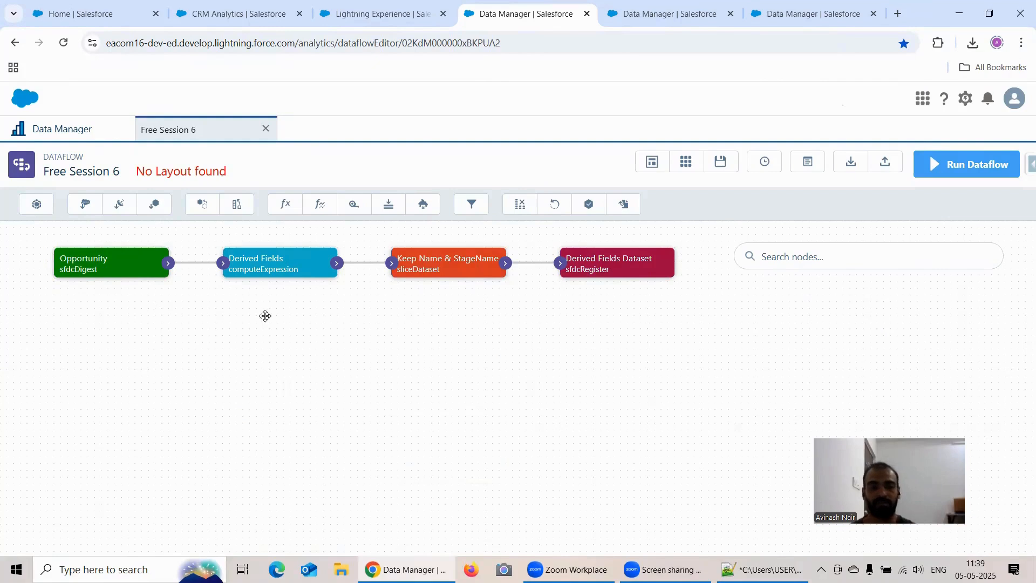
{"action": "left_click", "coordinate": [89, 140]}
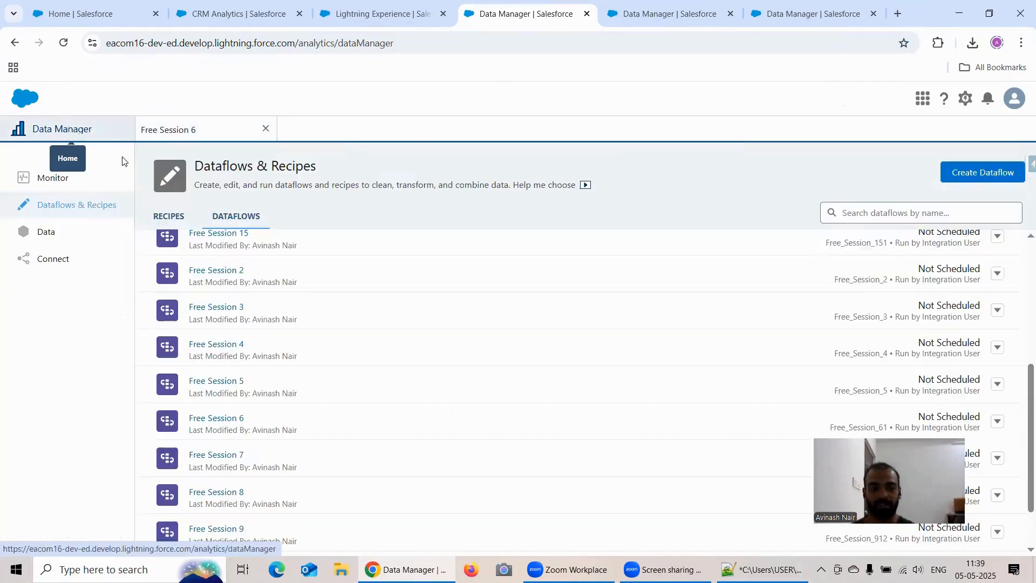
{"action": "left_click", "coordinate": [224, 383]}
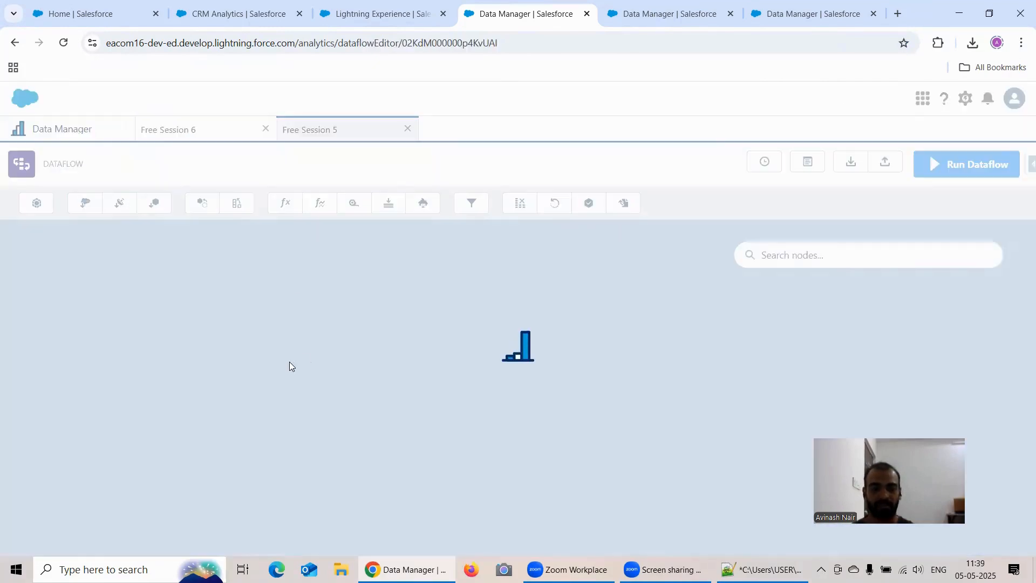
{"action": "scroll", "coordinate": [286, 378], "scroll_direction": "down", "scroll_amount": 2}
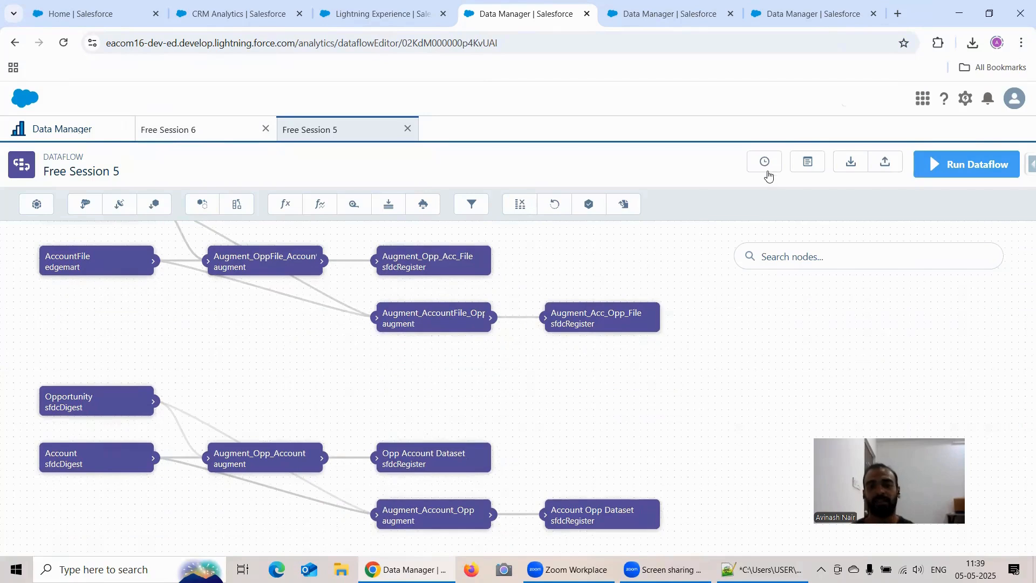
{"action": "left_click", "coordinate": [652, 162]}
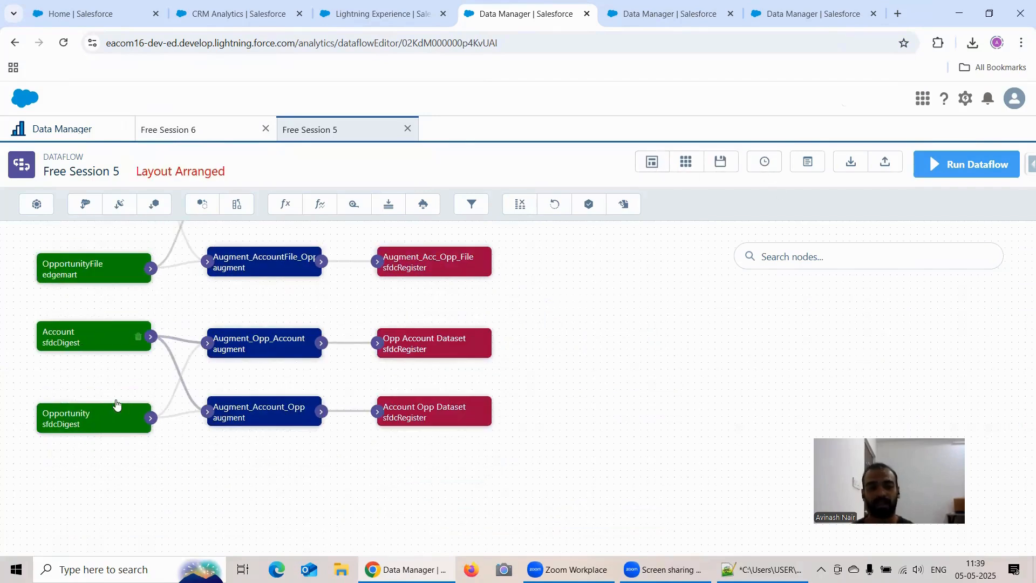
{"action": "left_click", "coordinate": [266, 129]}
{"action": "left_click", "coordinate": [265, 128]}
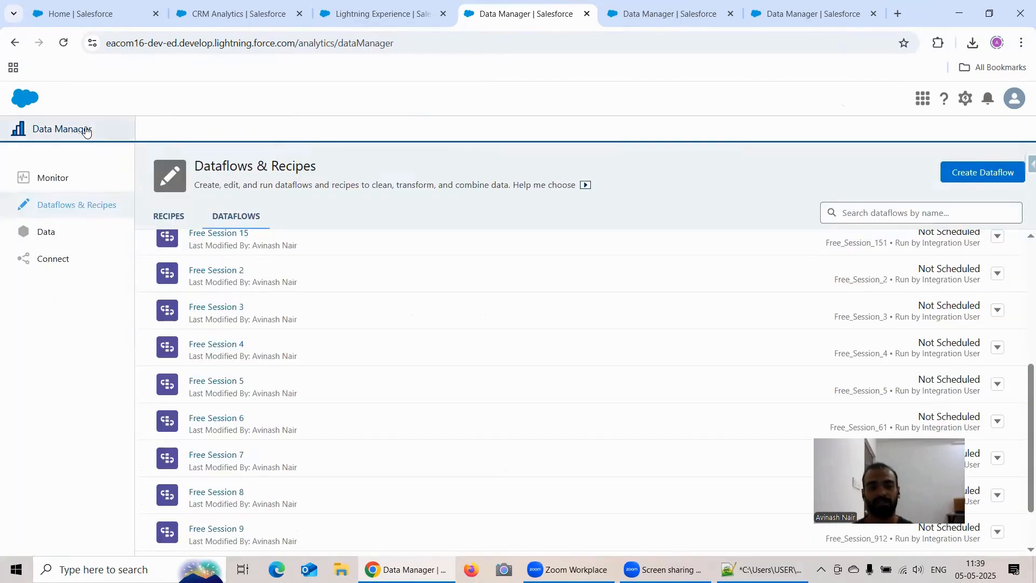
Reopen the Free Session 5 dataflow, return to the dataflow list and convert Free Session 5 to a recipe.
{"action": "left_click", "coordinate": [217, 381]}
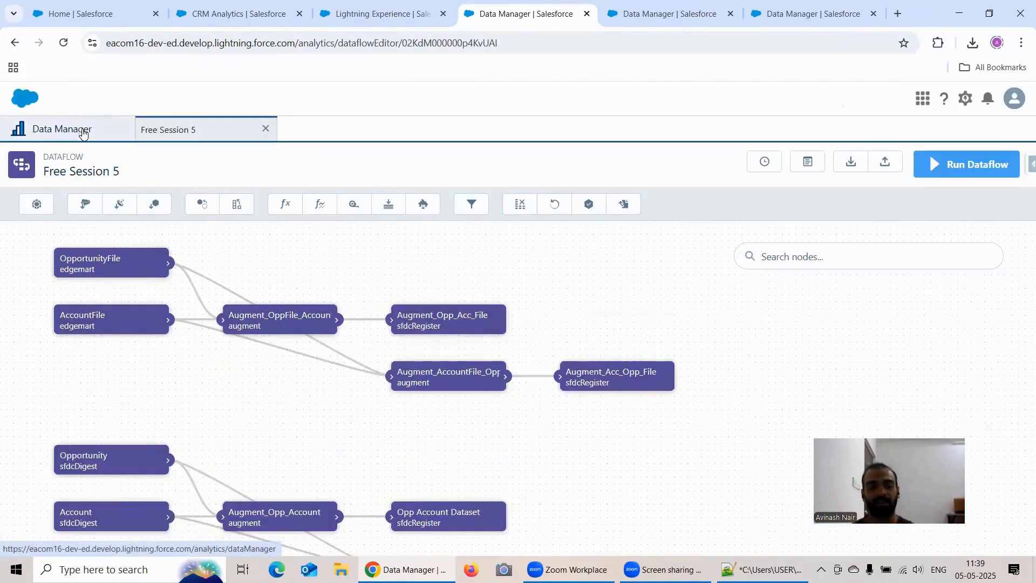
{"action": "left_click", "coordinate": [82, 129]}
{"action": "scroll", "coordinate": [782, 415], "scroll_direction": "down", "scroll_amount": 2}
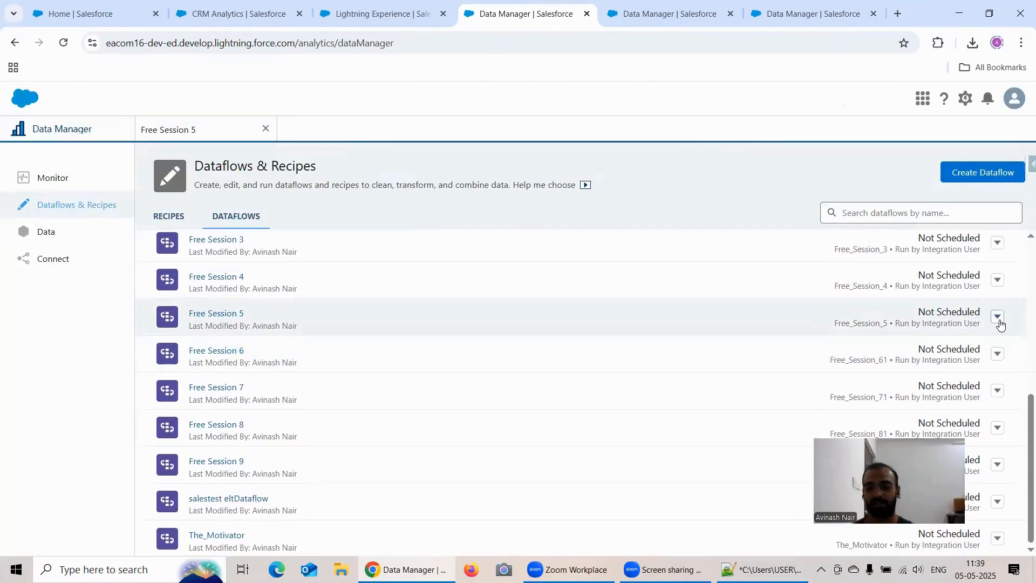
{"action": "left_click", "coordinate": [997, 318]}
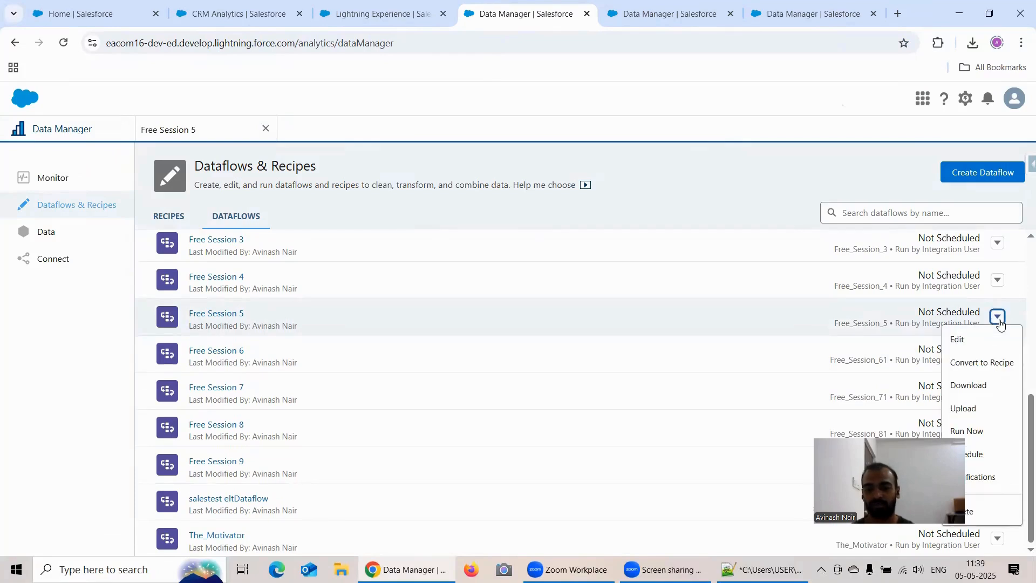
{"action": "left_click", "coordinate": [988, 362]}
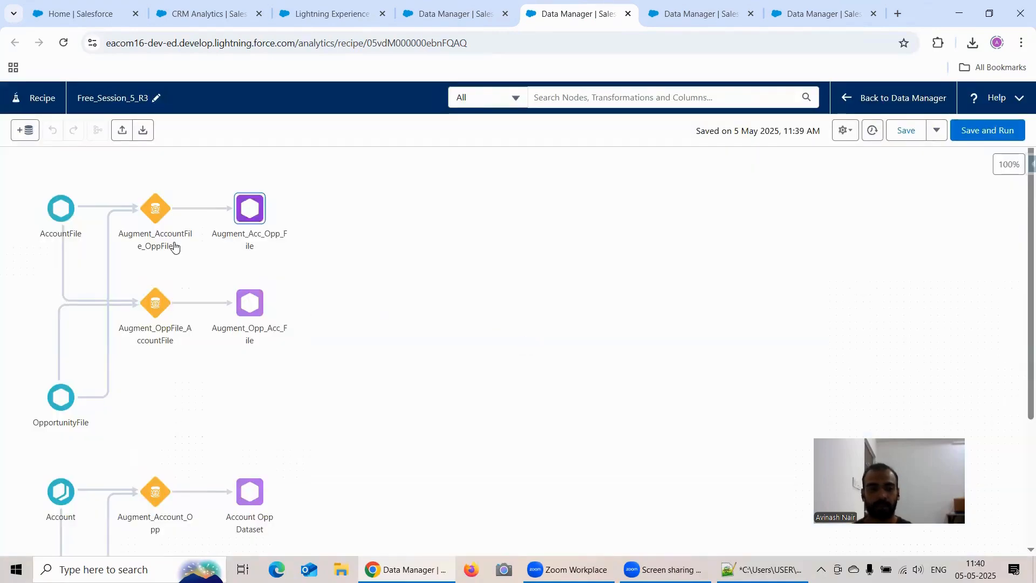
Examine the converted Free Session 5 recipe and the join type, keys and multiple-value lookup option of its Augment_Account_Opp node.
{"action": "scroll", "coordinate": [151, 313], "scroll_direction": "down", "scroll_amount": 2}
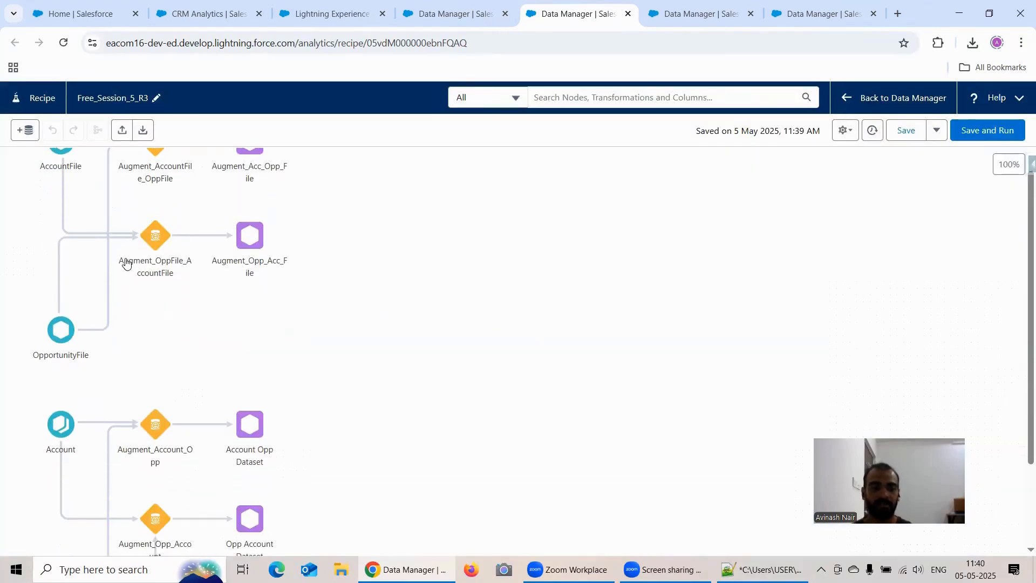
{"action": "scroll", "coordinate": [108, 238], "scroll_direction": "up", "scroll_amount": 2}
{"action": "scroll", "coordinate": [372, 350], "scroll_direction": "down", "scroll_amount": 3}
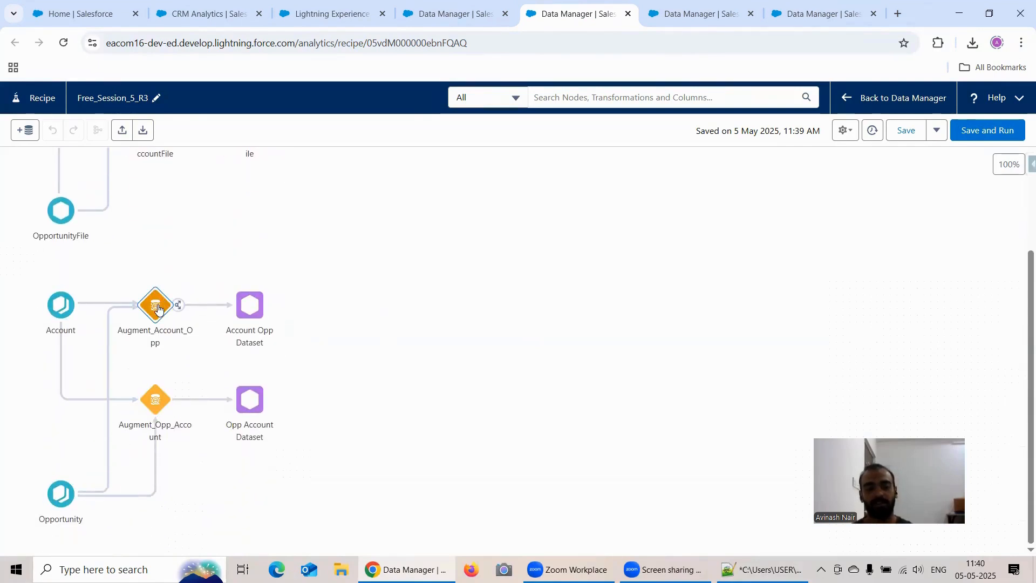
{"action": "left_click", "coordinate": [158, 308]}
{"action": "scroll", "coordinate": [330, 413], "scroll_direction": "down", "scroll_amount": 4}
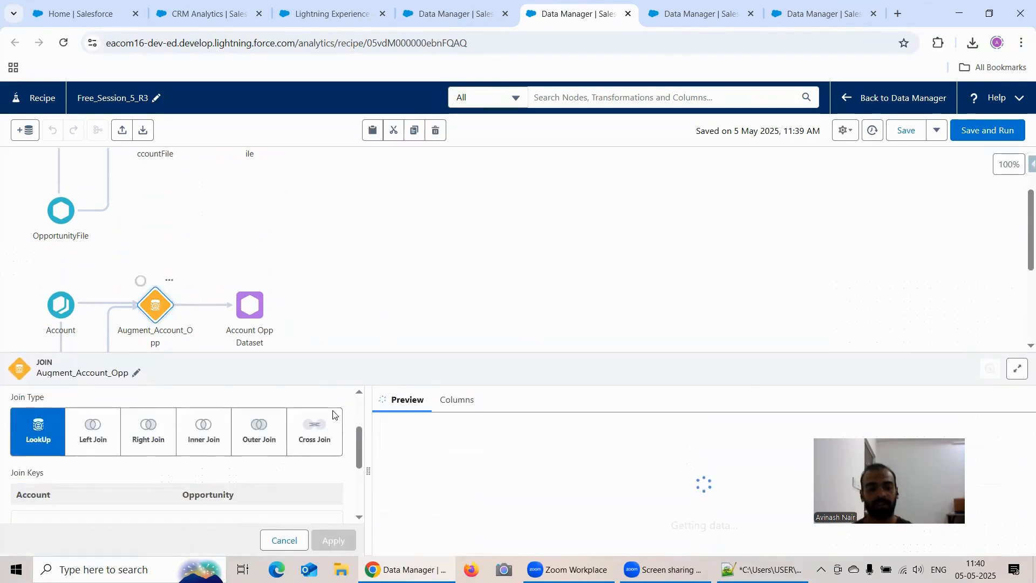
{"action": "scroll", "coordinate": [332, 415], "scroll_direction": "down", "scroll_amount": 2}
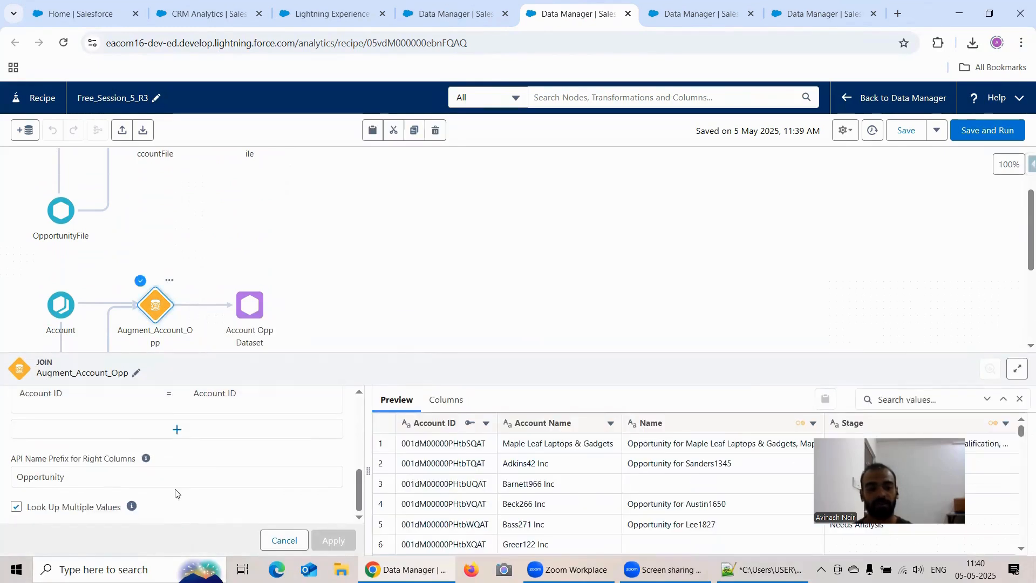
{"action": "scroll", "coordinate": [229, 463], "scroll_direction": "up", "scroll_amount": 3}
{"action": "left_click", "coordinate": [329, 279]}
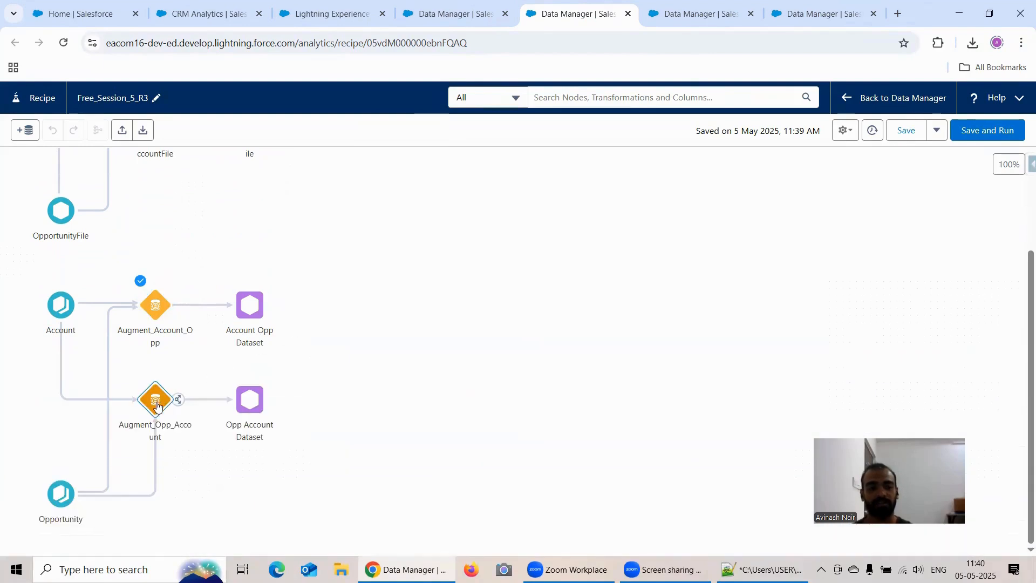
Inspect the join type and keys of the Augment_Opp_Account node and save the converted Free Session 5 recipe.
{"action": "left_click", "coordinate": [154, 405]}
{"action": "scroll", "coordinate": [183, 409], "scroll_direction": "down", "scroll_amount": 2}
{"action": "scroll", "coordinate": [185, 443], "scroll_direction": "up", "scroll_amount": 2}
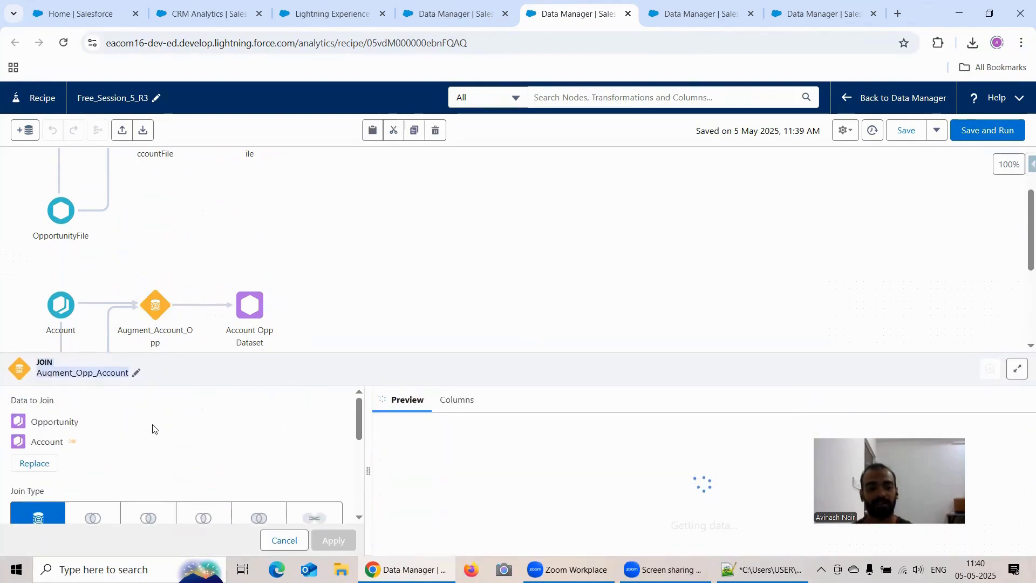
{"action": "scroll", "coordinate": [138, 438], "scroll_direction": "down", "scroll_amount": 4}
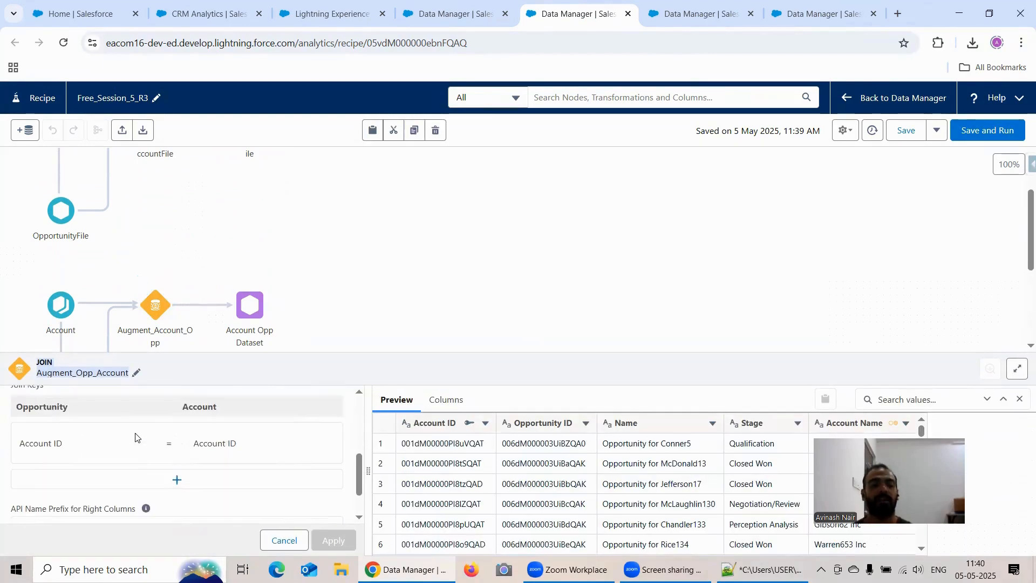
{"action": "scroll", "coordinate": [139, 488], "scroll_direction": "up", "scroll_amount": 3}
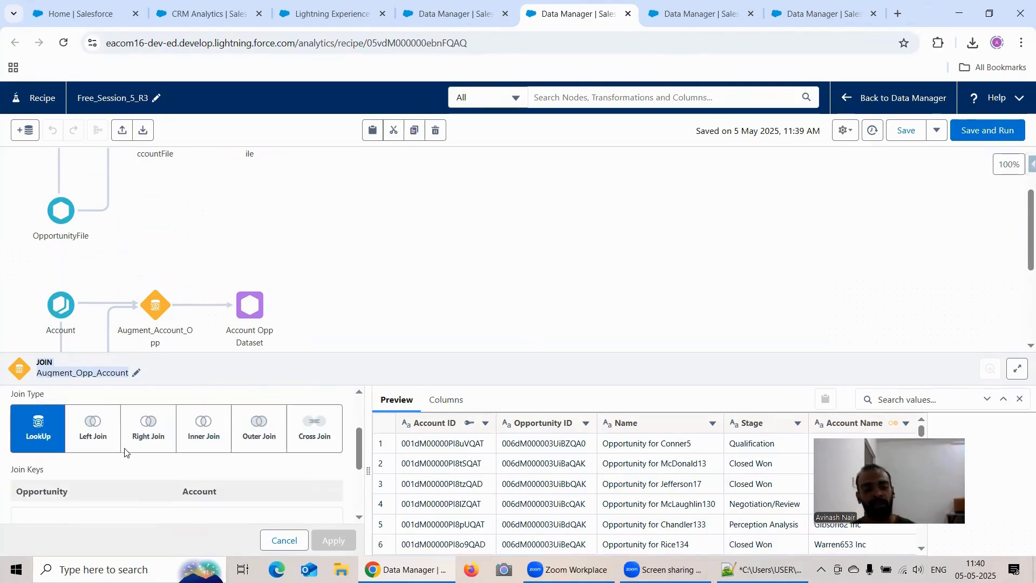
{"action": "scroll", "coordinate": [65, 442], "scroll_direction": "down", "scroll_amount": 2}
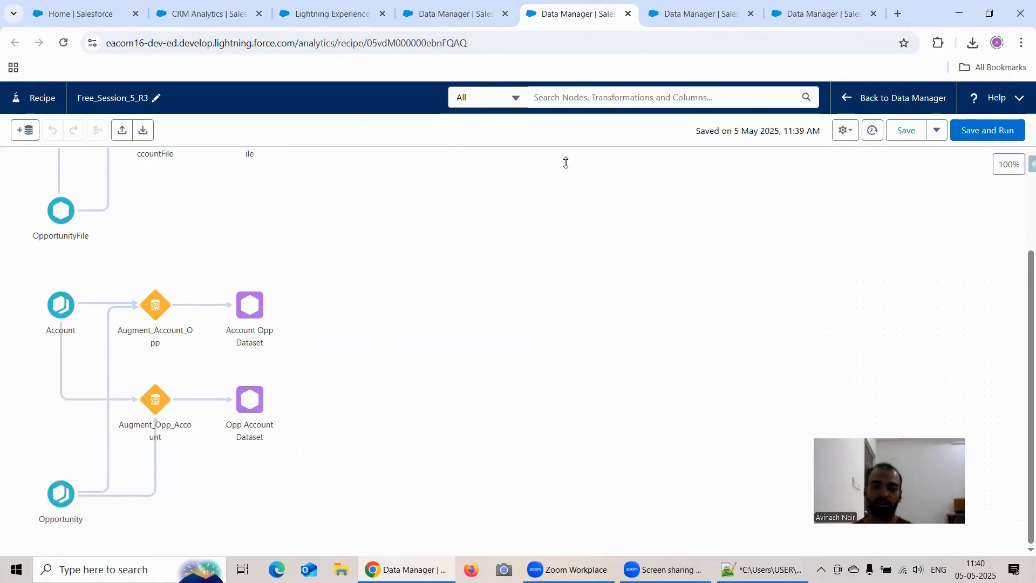
{"action": "left_click", "coordinate": [905, 131]}
Return to the dataflow list, view the nodes of the Free Session 6 dataflow and convert it to a recipe.
{"action": "left_click", "coordinate": [420, 16]}
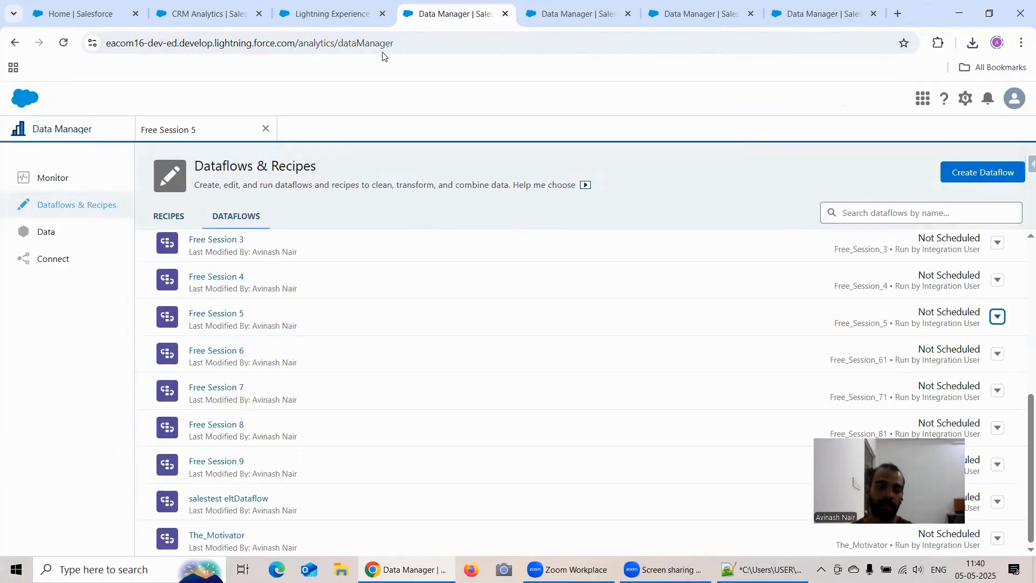
{"action": "left_click", "coordinate": [216, 351]}
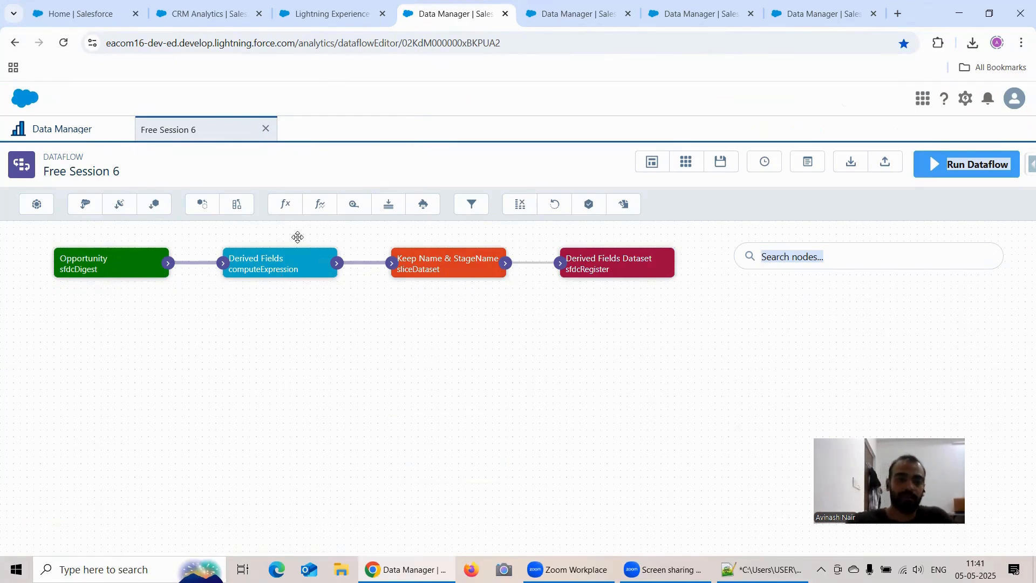
{"action": "left_click", "coordinate": [70, 134]}
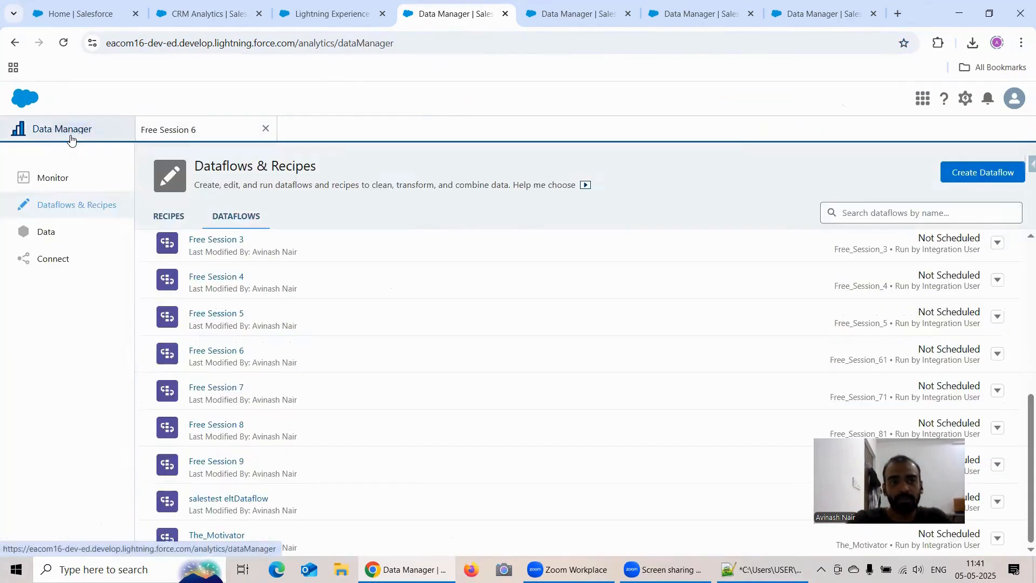
{"action": "left_click", "coordinate": [998, 355]}
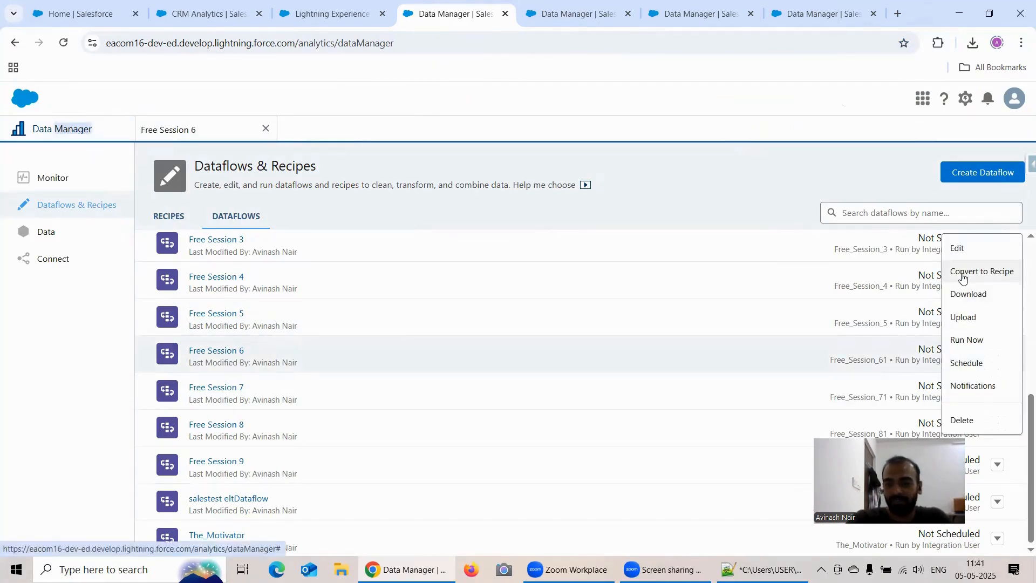
{"action": "left_click", "coordinate": [987, 270]}
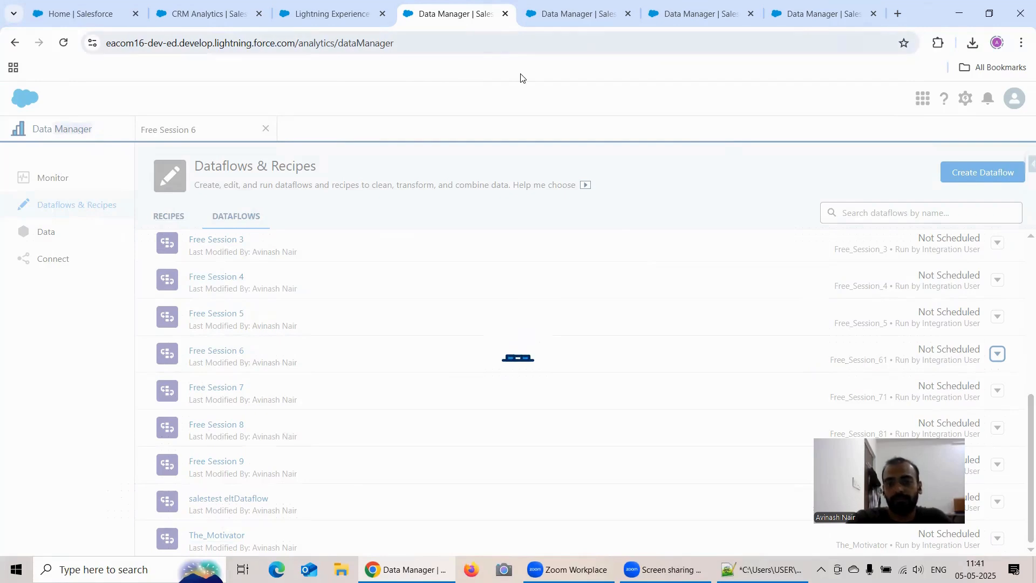
Close the earlier recipes, including Free_Session_4_R3 and Free_Session_5_R3, and bring up the Free_Session_61_R3 recipe.
{"action": "left_click", "coordinate": [747, 17]}
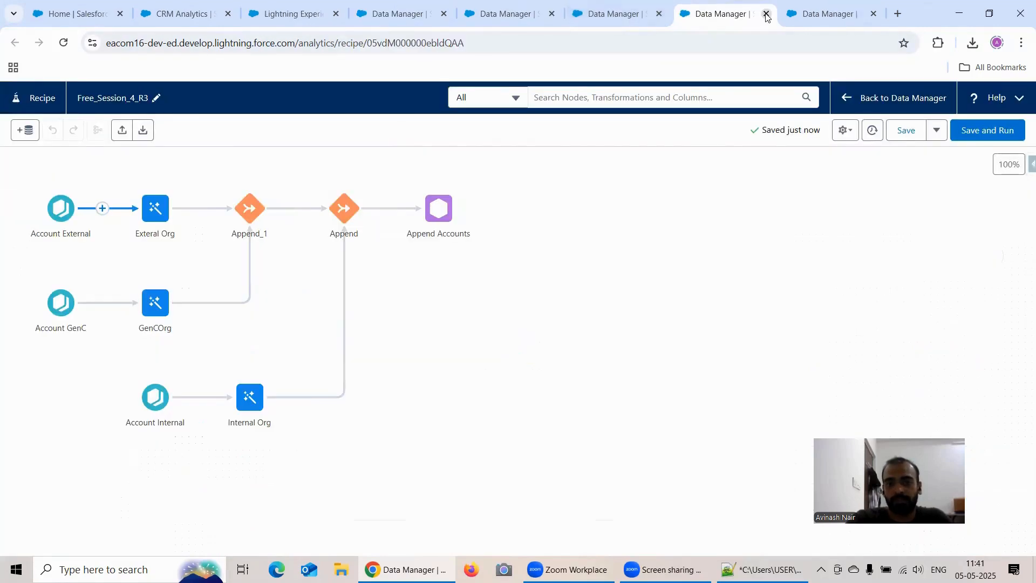
{"action": "left_click", "coordinate": [766, 15]}
{"action": "left_click", "coordinate": [766, 14]}
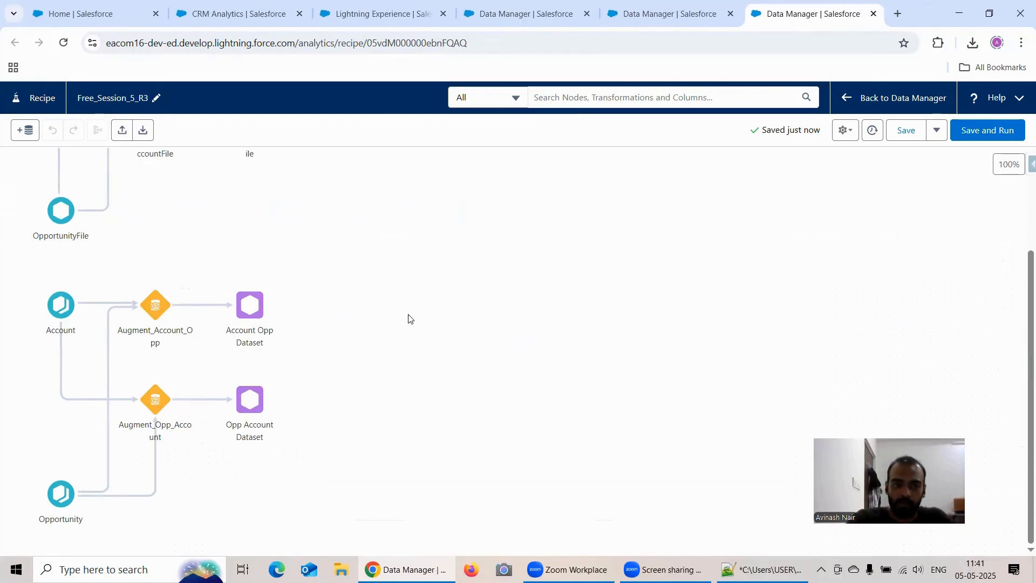
{"action": "scroll", "coordinate": [408, 319], "scroll_direction": "up", "scroll_amount": 3}
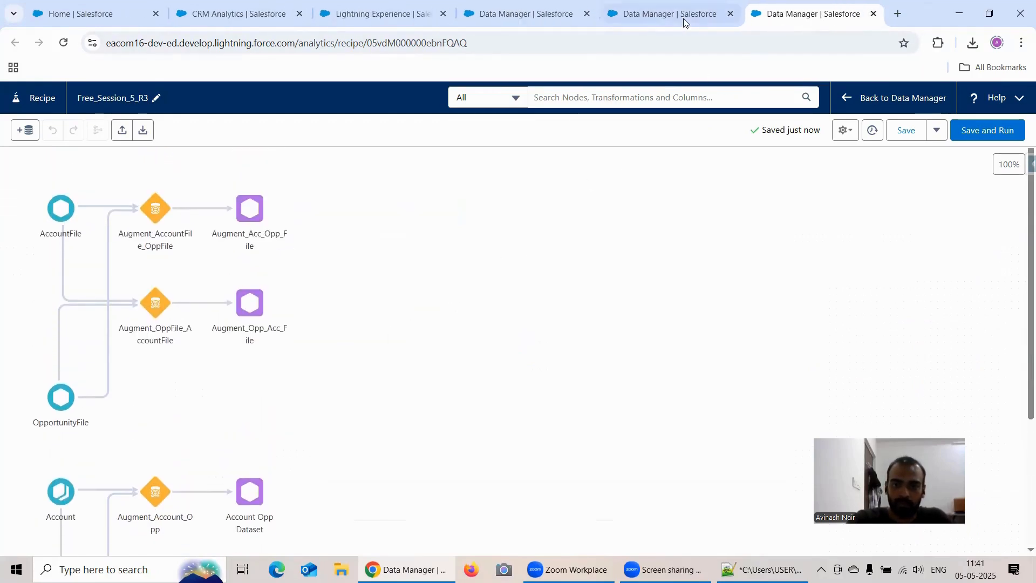
{"action": "left_click", "coordinate": [701, 20]}
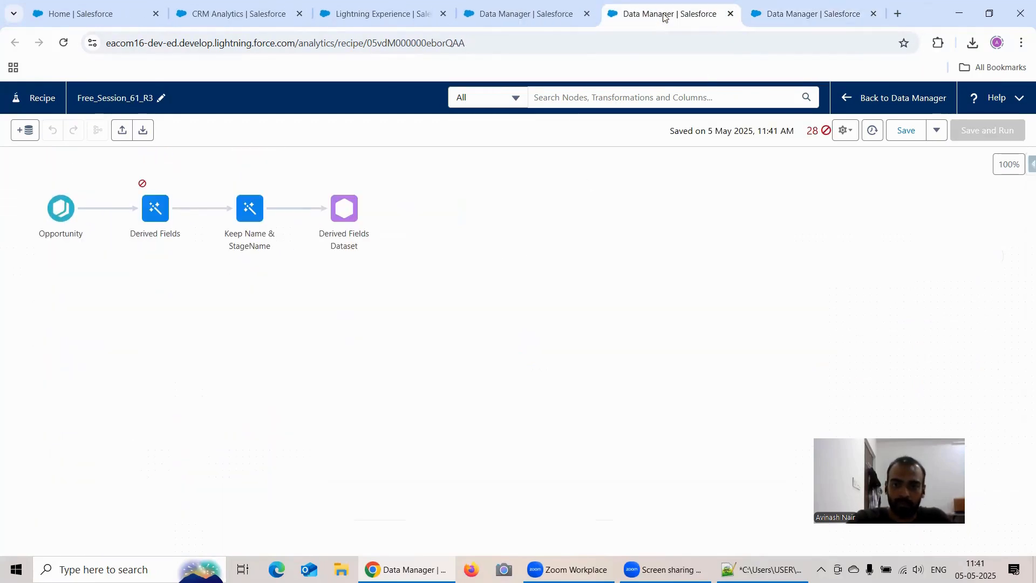
{"action": "left_click", "coordinate": [873, 14]}
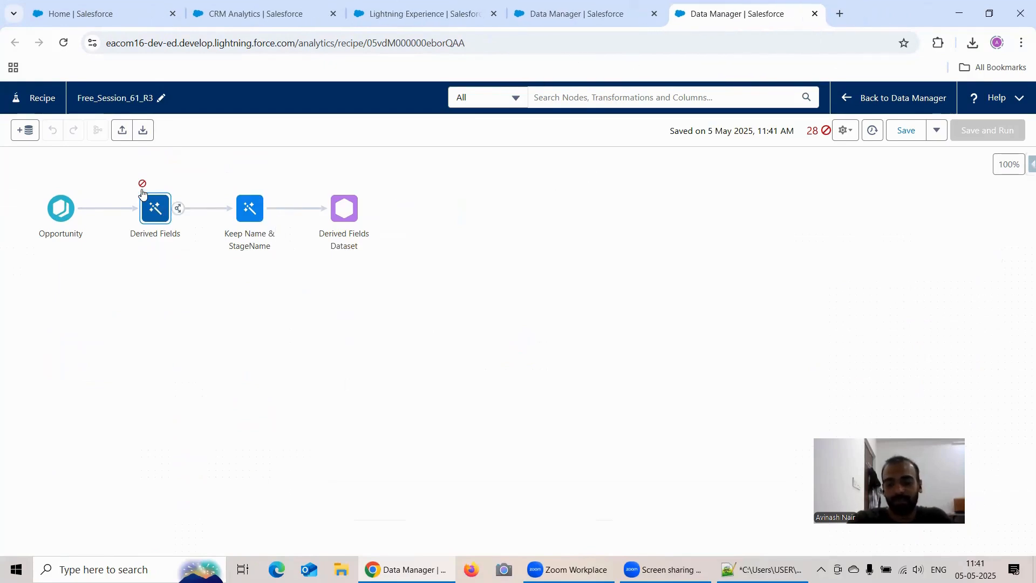
Review the recipe's conversion errors and warnings, and bring up the formula list of the Derived Fields node from its beginning.
{"action": "left_click", "coordinate": [814, 132]}
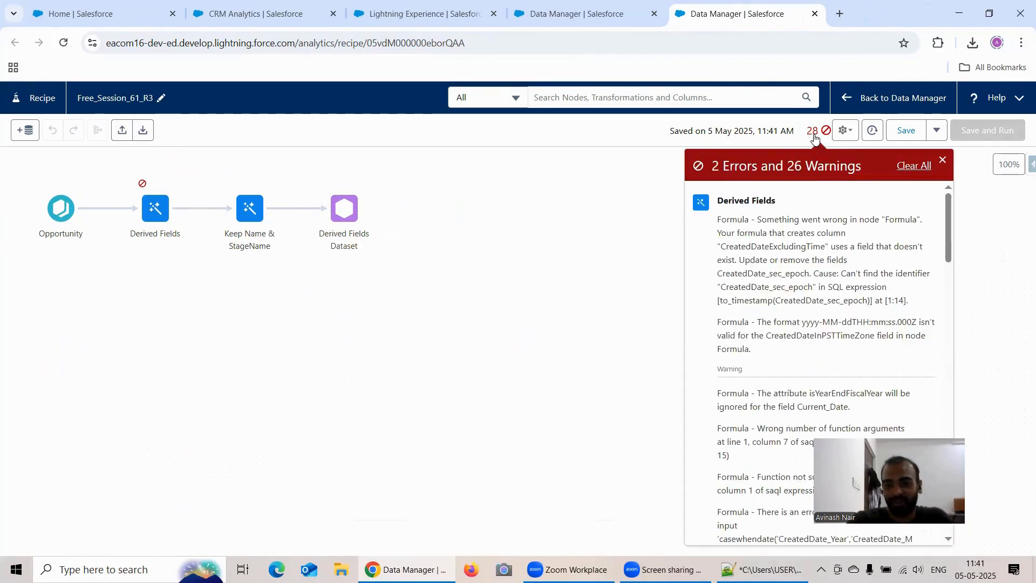
{"action": "left_click", "coordinate": [155, 210]}
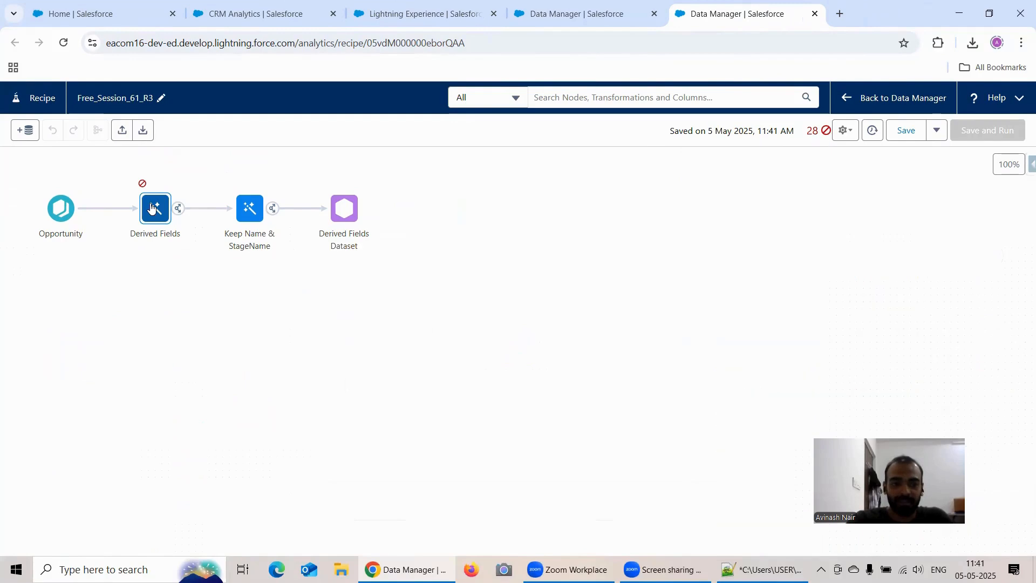
{"action": "scroll", "coordinate": [214, 465], "scroll_direction": "up", "scroll_amount": 10}
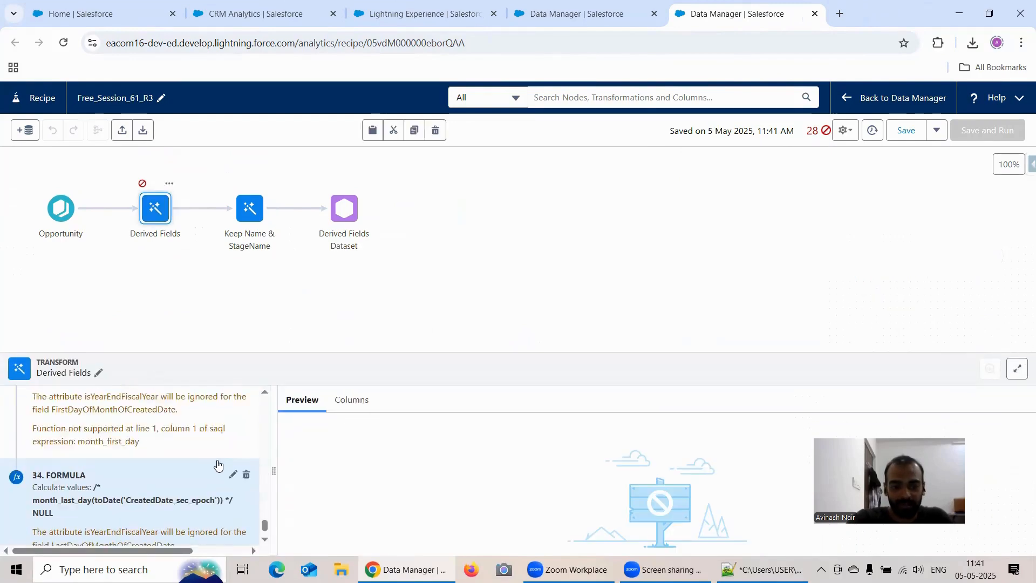
{"action": "scroll", "coordinate": [221, 460], "scroll_direction": "up", "scroll_amount": 15}
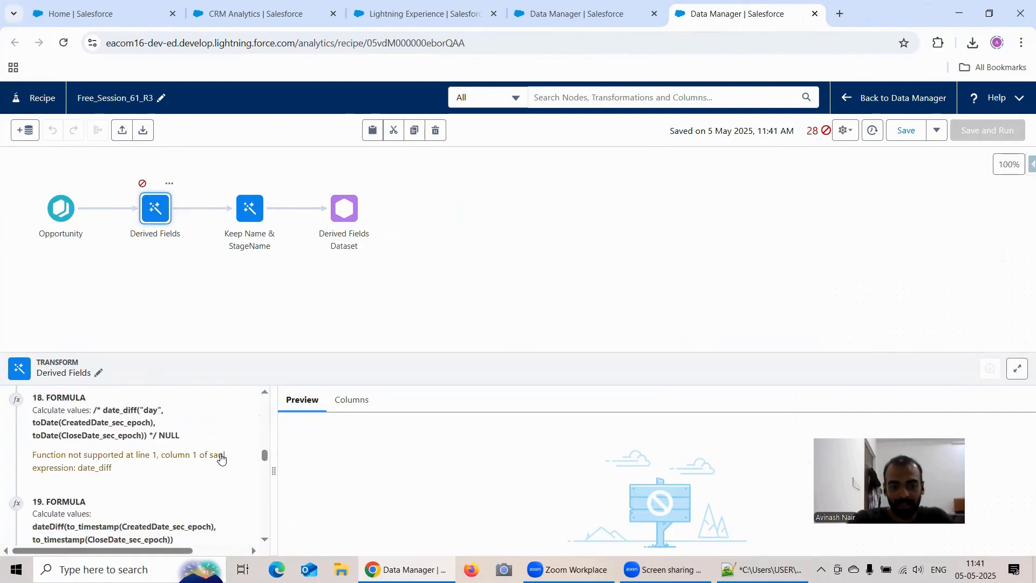
{"action": "scroll", "coordinate": [224, 439], "scroll_direction": "up", "scroll_amount": 5}
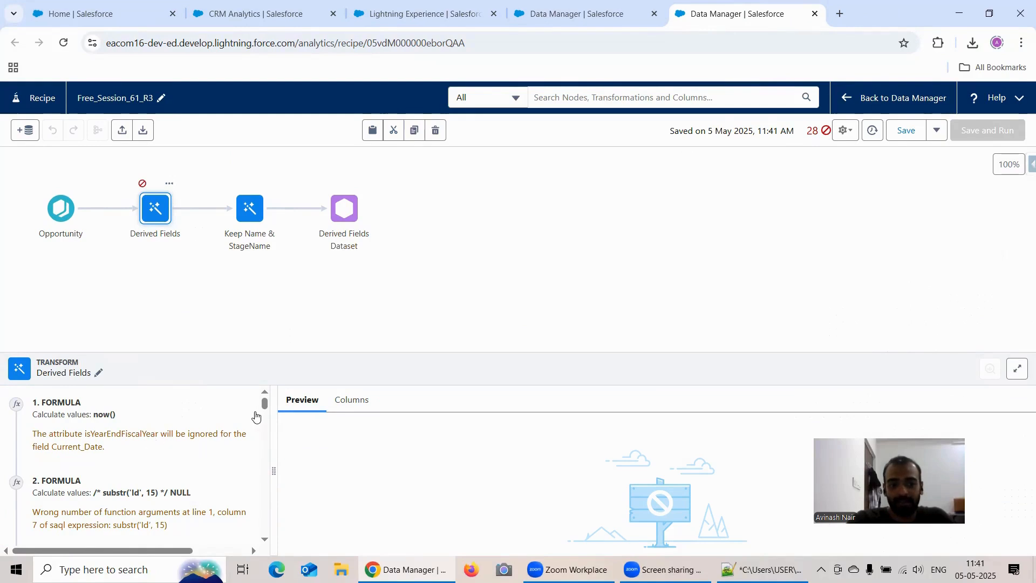
Inspect the settings of the first formula, now(), in the Derived Fields node without changing it.
{"action": "left_click", "coordinate": [233, 401]}
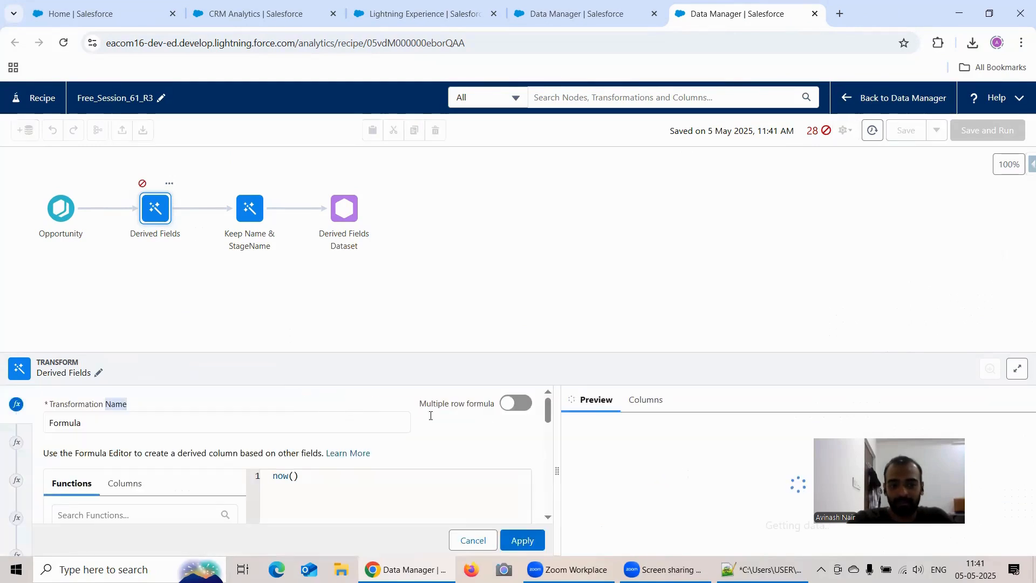
{"action": "left_click_drag", "start_coordinate": [549, 411], "coordinate": [549, 500]}
{"action": "left_click", "coordinate": [471, 540]}
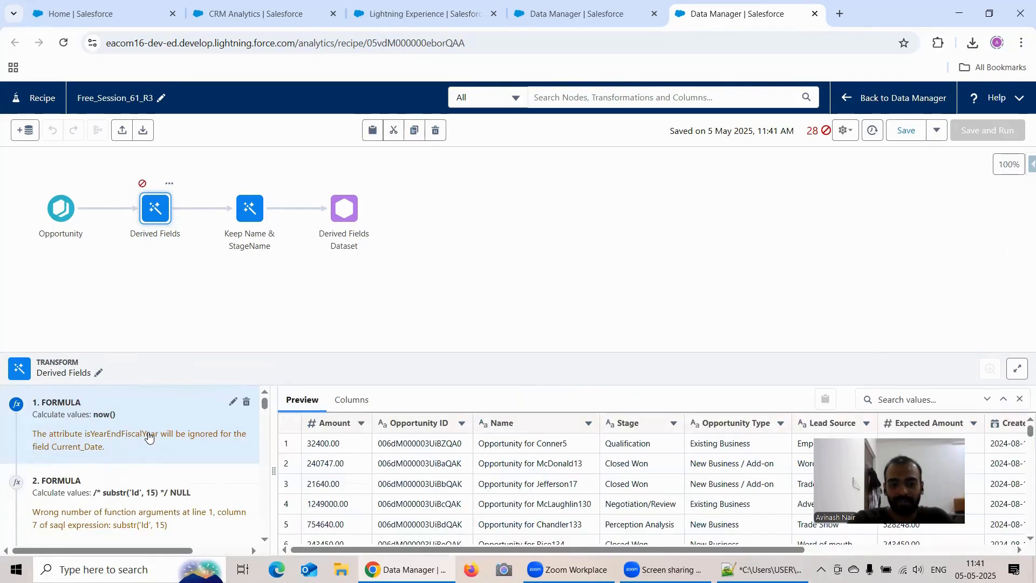
Read through the converted formulas of the Derived Fields node and examine their errors and warnings, including formulas 16, 18, 19 and 25.
{"action": "scroll", "coordinate": [156, 429], "scroll_direction": "down", "scroll_amount": 1}
{"action": "scroll", "coordinate": [166, 443], "scroll_direction": "down", "scroll_amount": 12}
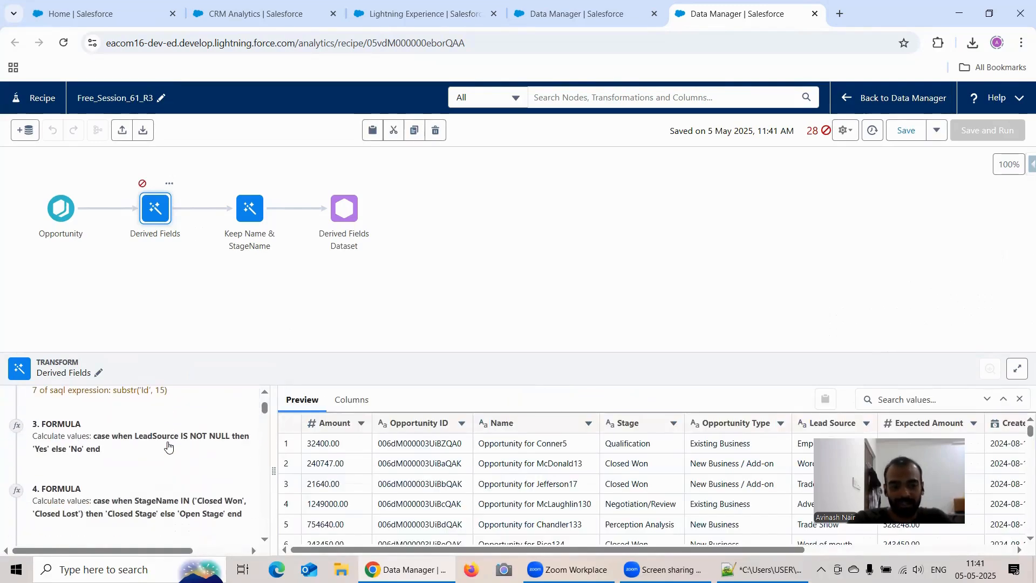
{"action": "scroll", "coordinate": [175, 420], "scroll_direction": "down", "scroll_amount": 4}
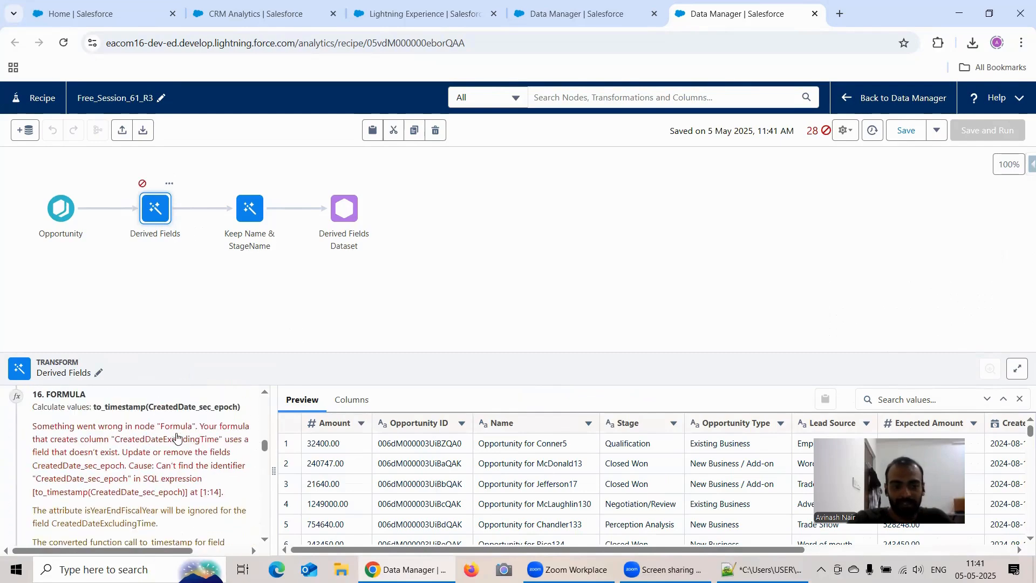
{"action": "scroll", "coordinate": [180, 427], "scroll_direction": "down", "scroll_amount": 1}
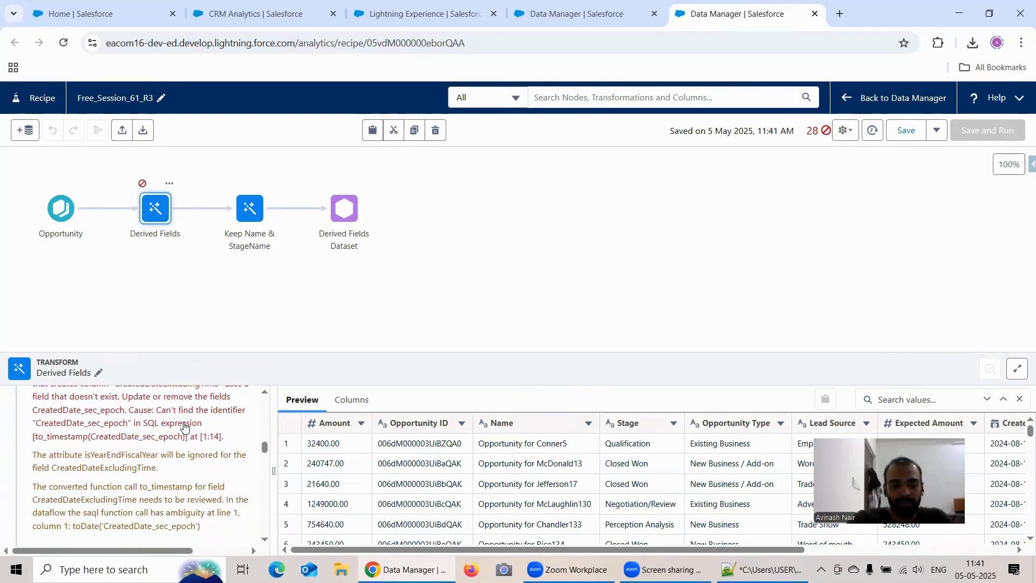
{"action": "scroll", "coordinate": [205, 484], "scroll_direction": "up", "scroll_amount": 1}
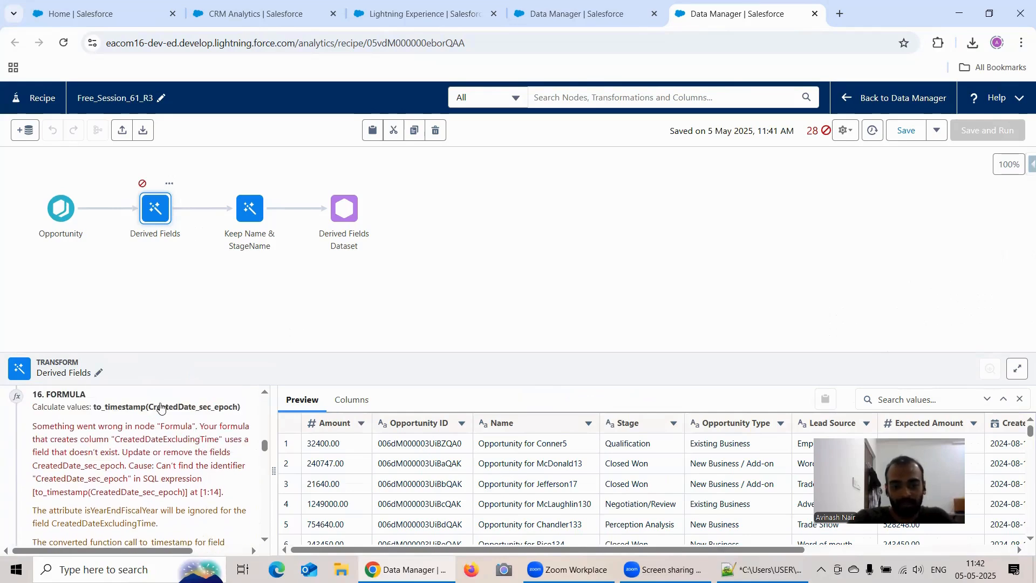
{"action": "scroll", "coordinate": [208, 440], "scroll_direction": "down", "scroll_amount": 4}
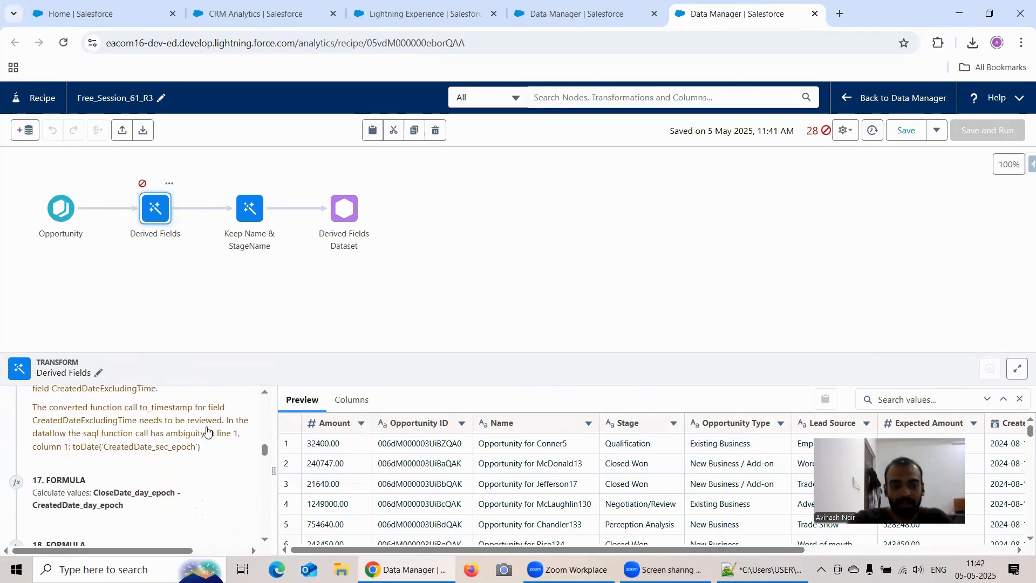
{"action": "scroll", "coordinate": [207, 431], "scroll_direction": "down", "scroll_amount": 2}
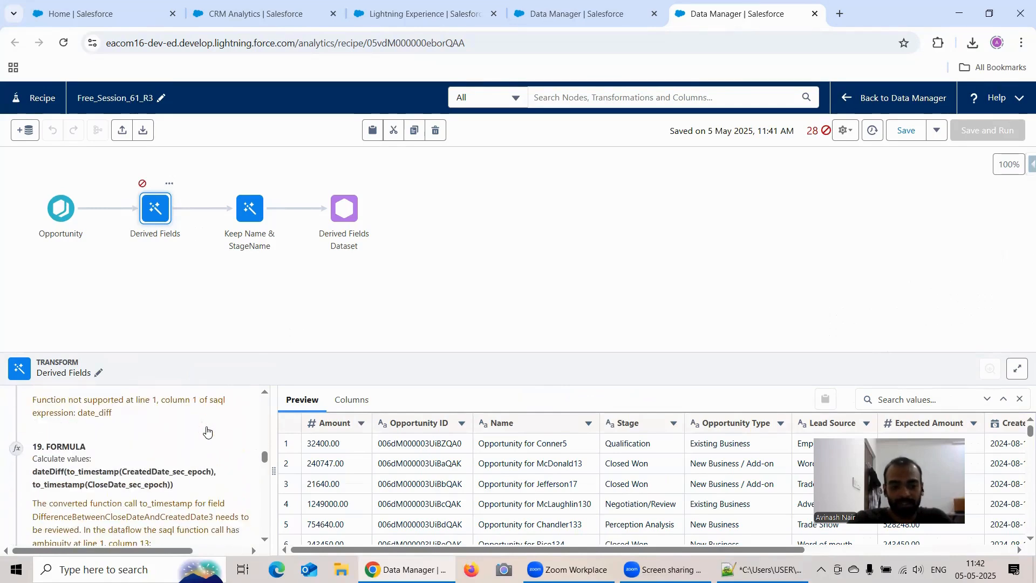
{"action": "scroll", "coordinate": [207, 431], "scroll_direction": "up", "scroll_amount": 1}
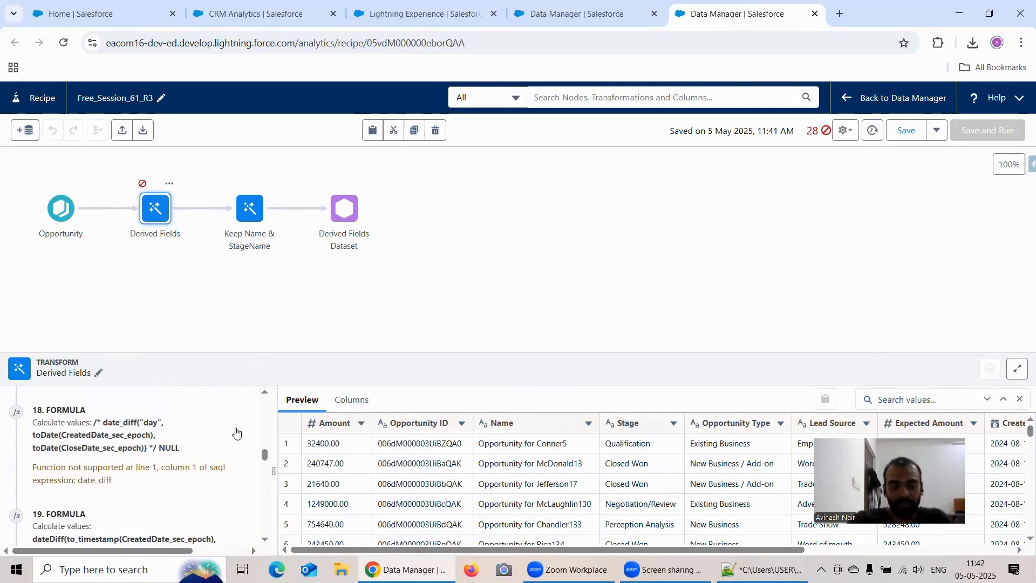
{"action": "scroll", "coordinate": [237, 432], "scroll_direction": "down", "scroll_amount": 3}
{"action": "scroll", "coordinate": [239, 429], "scroll_direction": "down", "scroll_amount": 10}
{"action": "scroll", "coordinate": [238, 429], "scroll_direction": "up", "scroll_amount": 4}
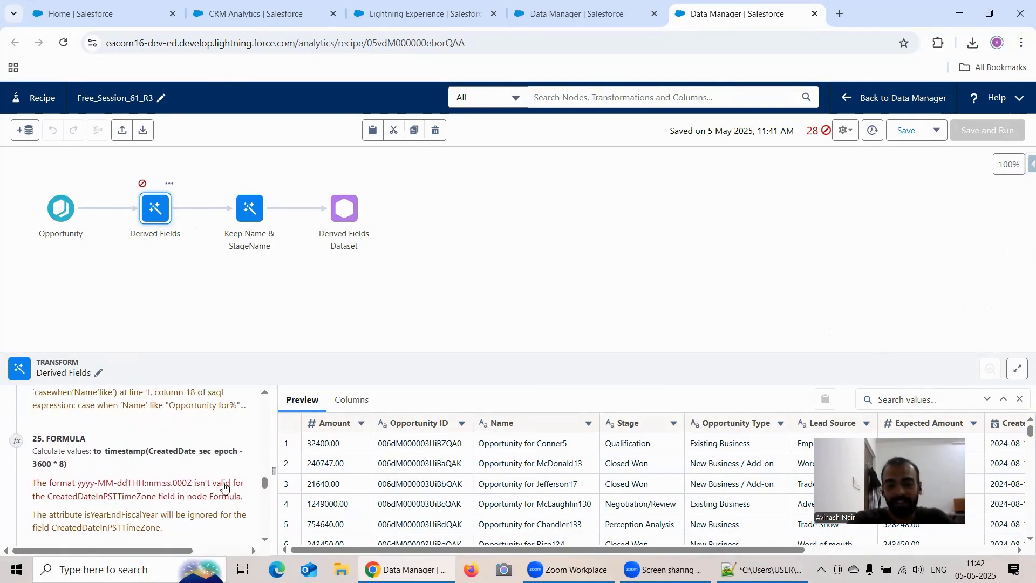
Edit the second Derived Fields formula, removing NULL and the closing comment mark after substr('Id', 15).
{"action": "left_click_drag", "start_coordinate": [266, 486], "coordinate": [264, 395]}
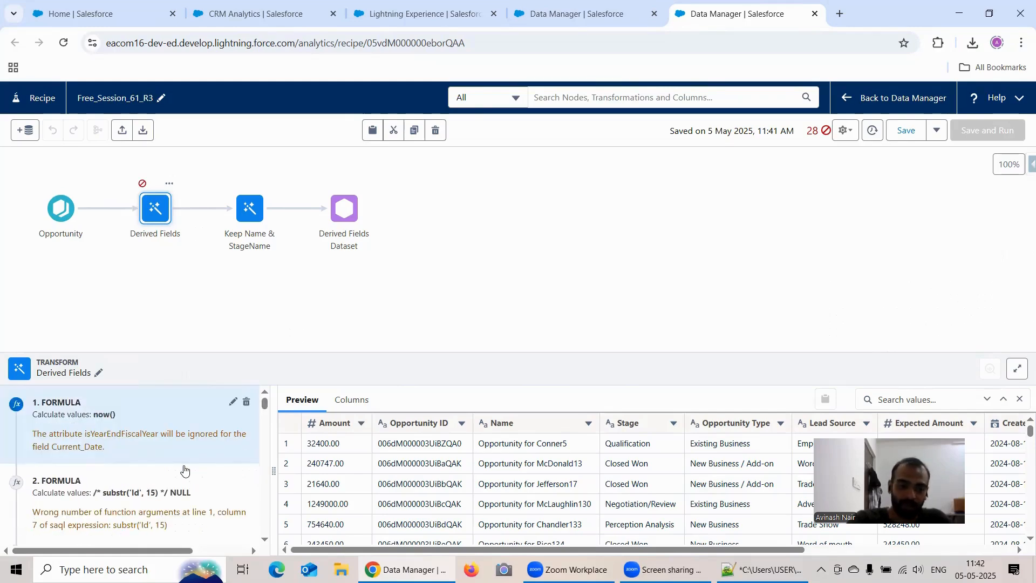
{"action": "scroll", "coordinate": [181, 455], "scroll_direction": "down", "scroll_amount": 1}
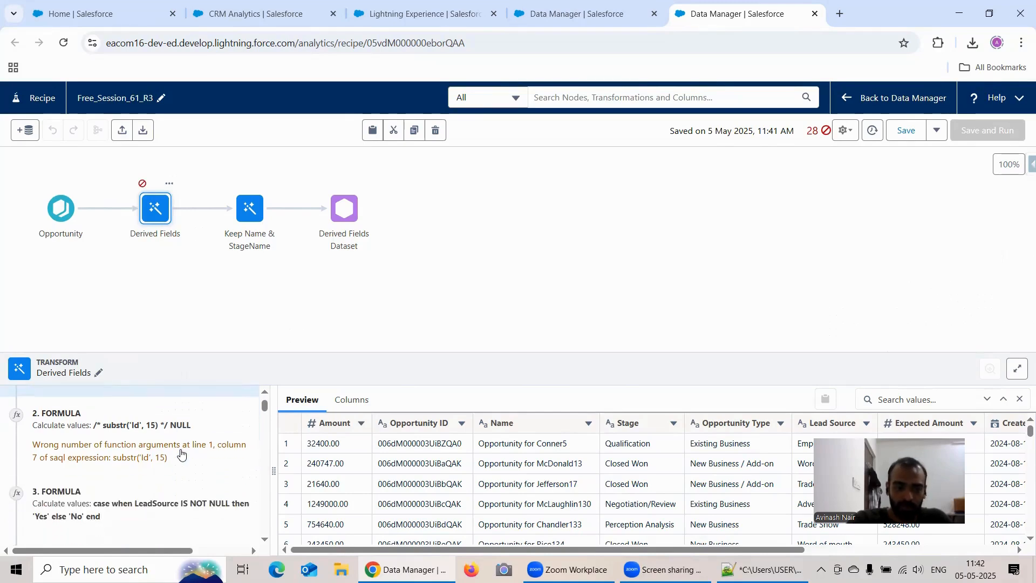
{"action": "scroll", "coordinate": [181, 454], "scroll_direction": "up", "scroll_amount": 1}
{"action": "left_click", "coordinate": [164, 494]}
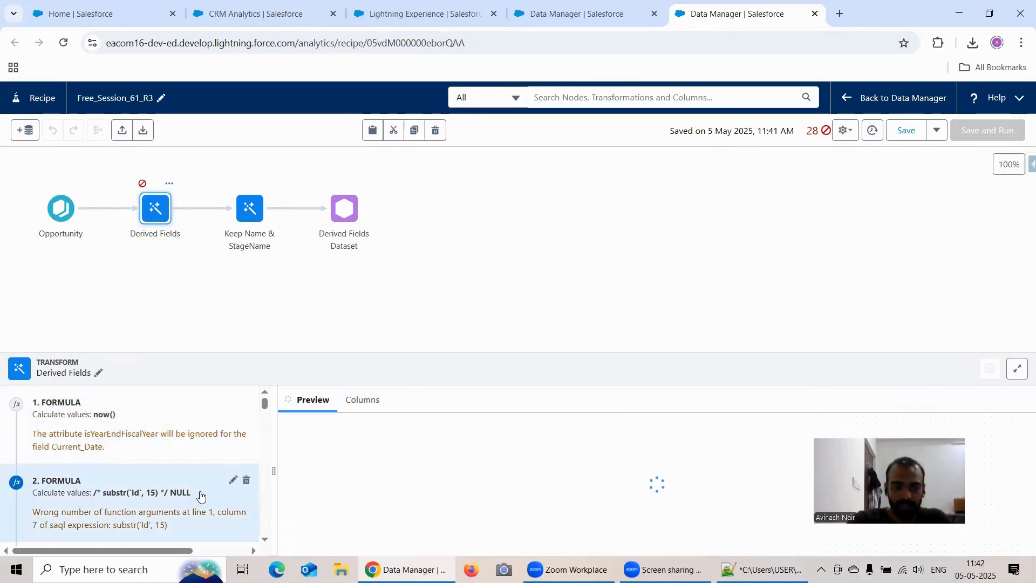
{"action": "left_click", "coordinate": [232, 482]}
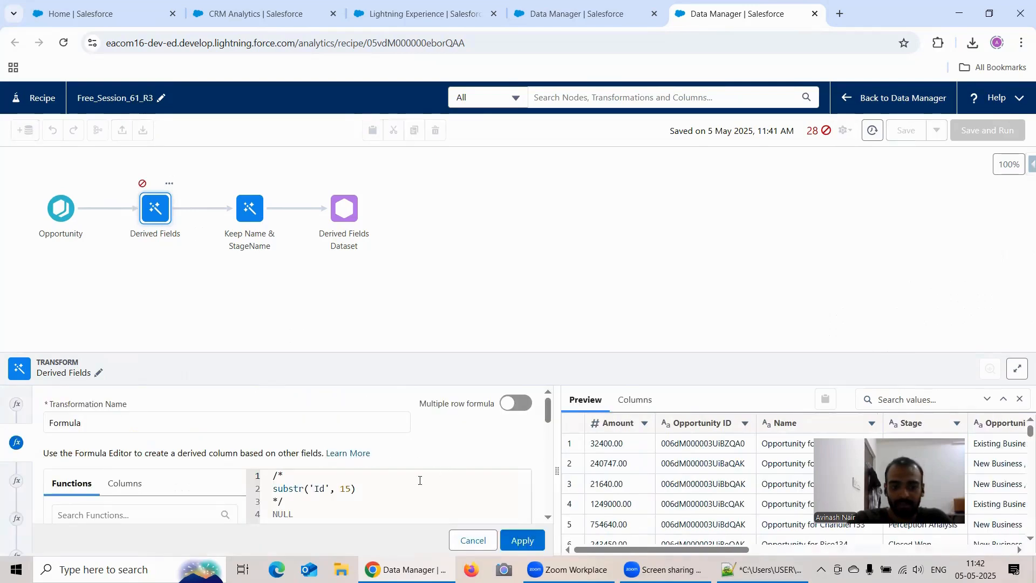
{"action": "scroll", "coordinate": [546, 413], "scroll_direction": "down", "scroll_amount": 1}
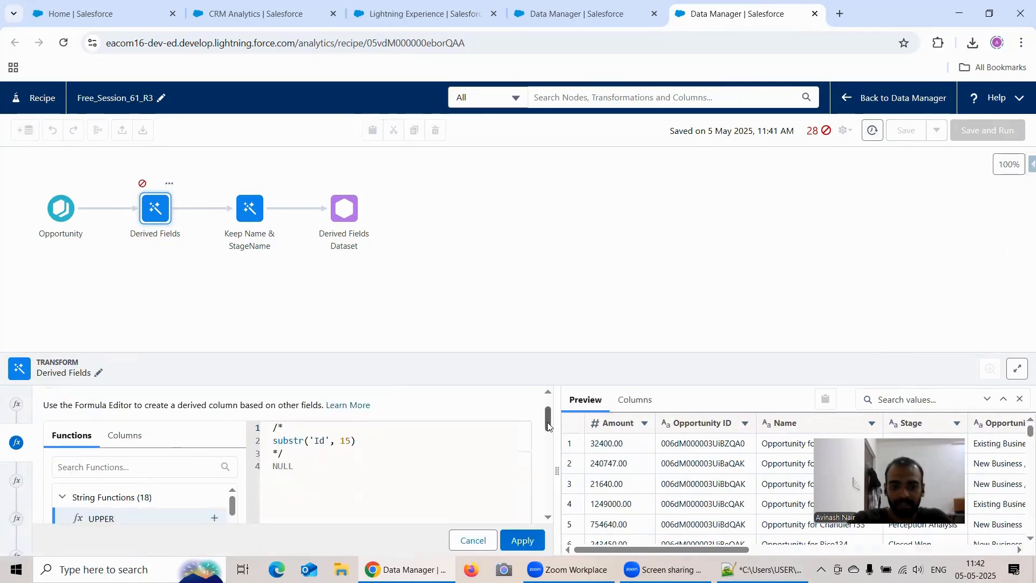
{"action": "double_click", "coordinate": [311, 454]}
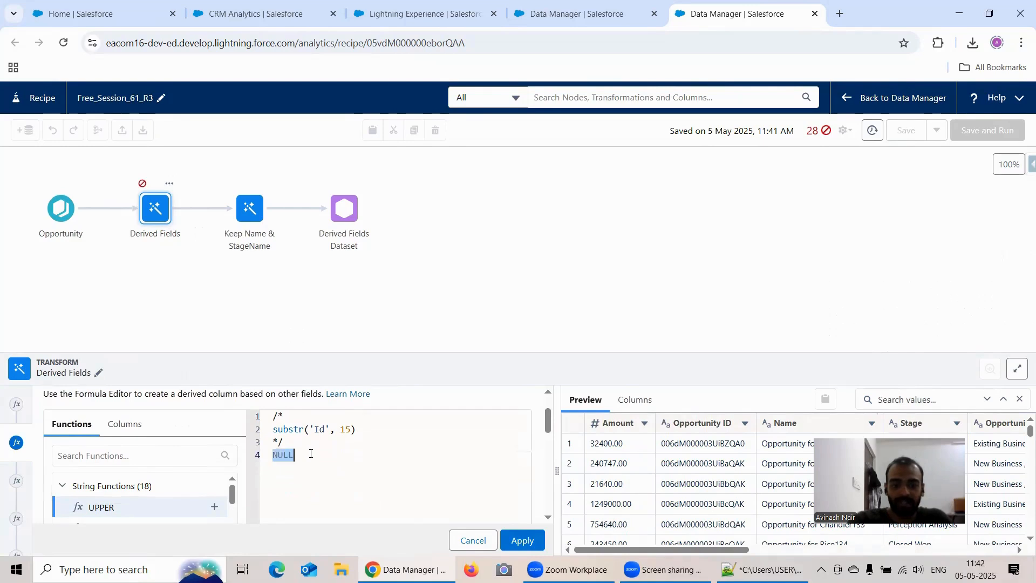
{"action": "key", "text": "BackSpace"}
{"action": "key", "text": "BackSpace"}
{"action": "key", "text": "BackSpace"}
{"action": "key", "text": "BackSpace"}
{"action": "key", "text": "BackSpace"}
{"action": "key", "text": "BackSpace"}
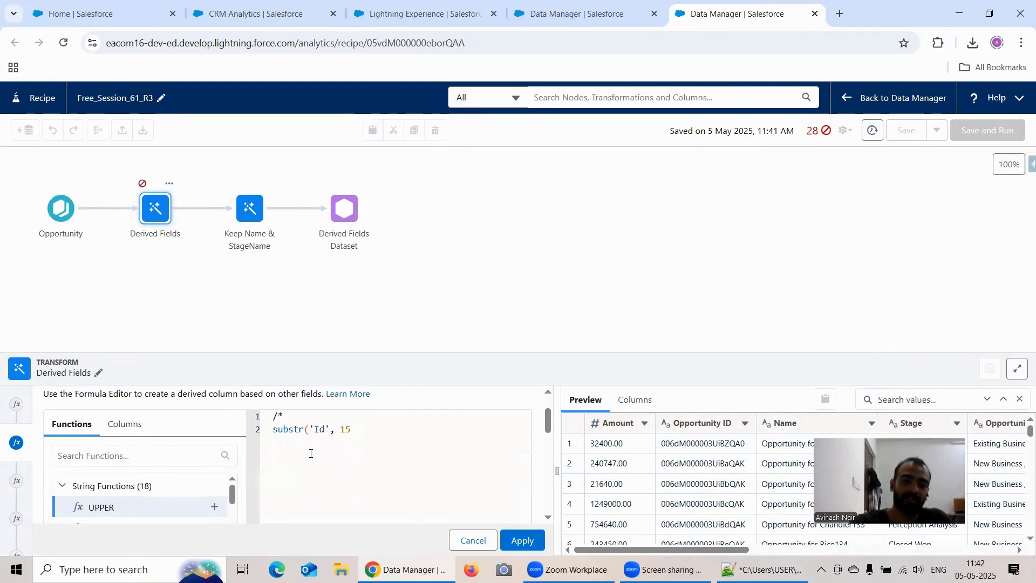
{"action": "type", "text": ")"}
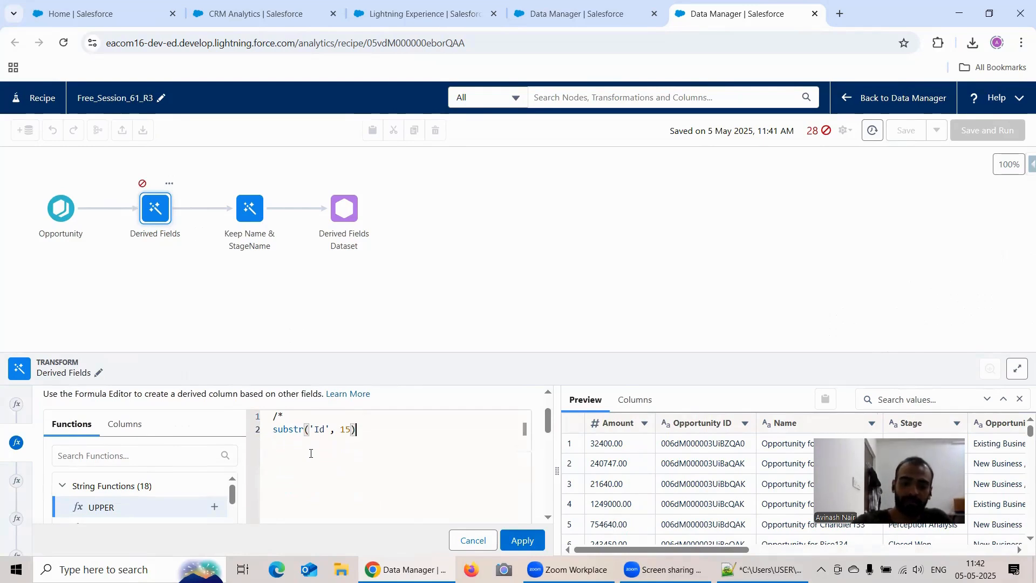
Remove the opening comment mark so the formula reads substr('Id', 15), and apply it.
{"action": "key", "text": "Home"}
{"action": "key", "text": "BackSpace"}
{"action": "key", "text": "BackSpace"}
{"action": "key", "text": "BackSpace"}
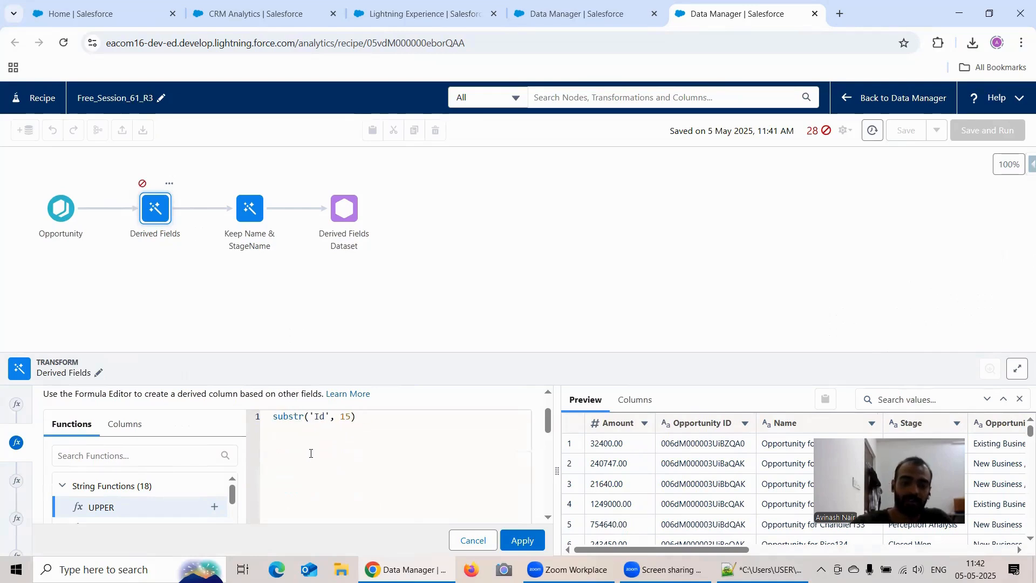
{"action": "left_click", "coordinate": [503, 535]}
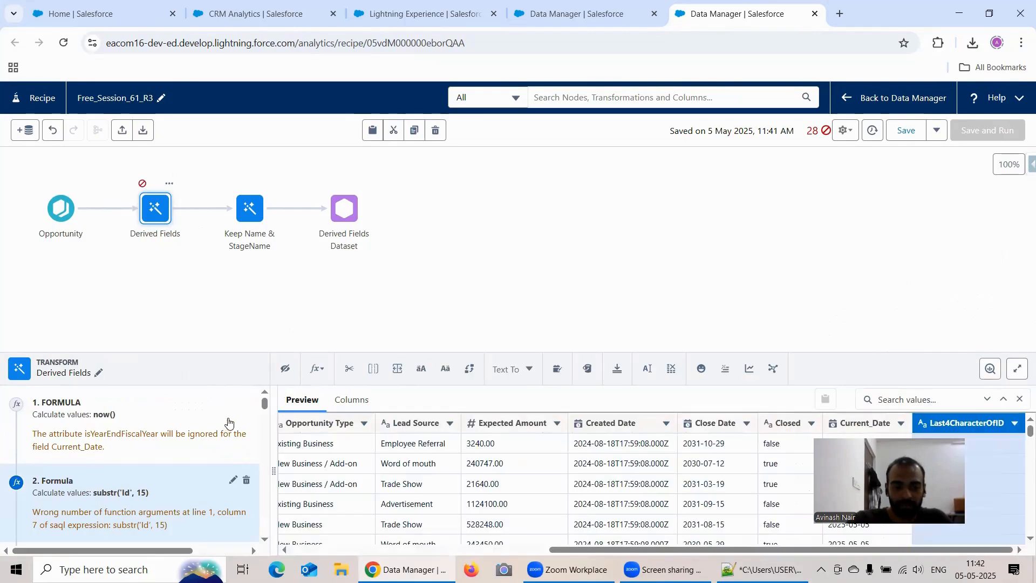
Reopen the substr('Id', 15) formula, search the functions for "subs" and insert the SUBSTR template into the formula.
{"action": "scroll", "coordinate": [228, 422], "scroll_direction": "down", "scroll_amount": 1}
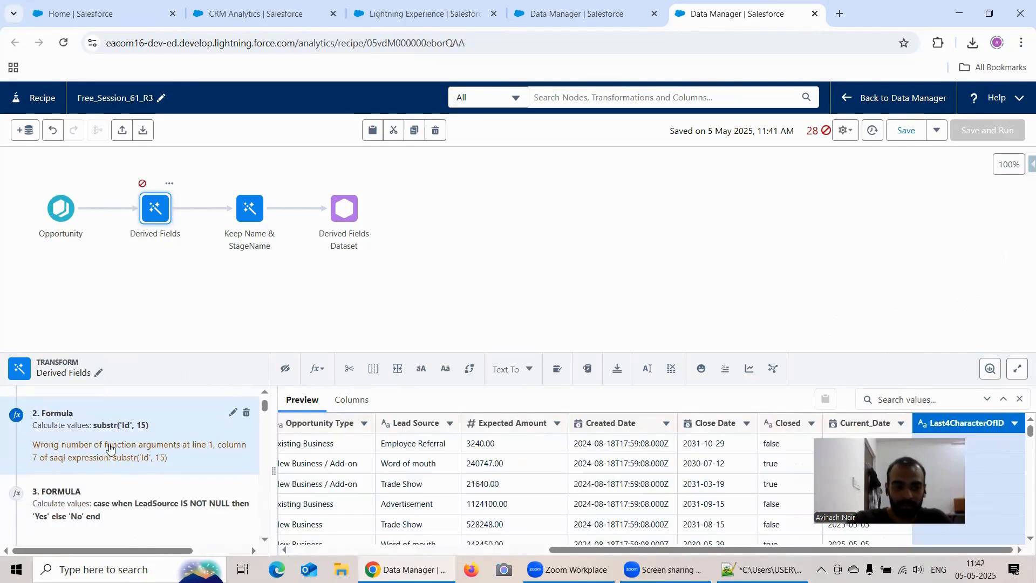
{"action": "left_click", "coordinate": [232, 413]}
{"action": "scroll", "coordinate": [488, 438], "scroll_direction": "down", "scroll_amount": 1}
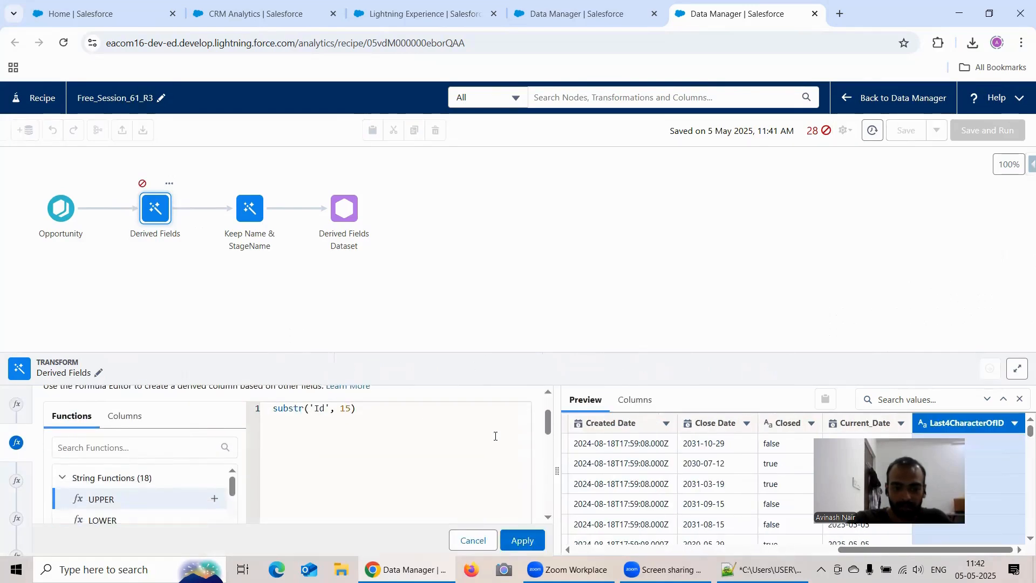
{"action": "mouse_move", "coordinate": [549, 423]}
{"action": "left_mouse_down"}
{"action": "mouse_move", "coordinate": [561, 502]}
{"action": "mouse_move", "coordinate": [552, 406]}
{"action": "left_mouse_up"}
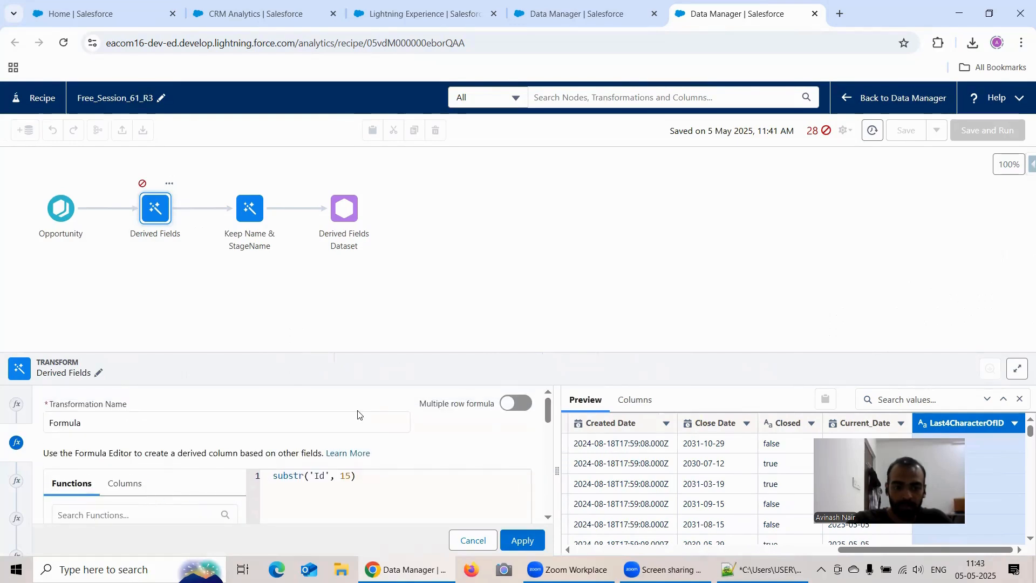
{"action": "scroll", "coordinate": [546, 417], "scroll_direction": "down", "scroll_amount": 2}
{"action": "left_click", "coordinate": [108, 402]}
{"action": "type", "text": "s"}
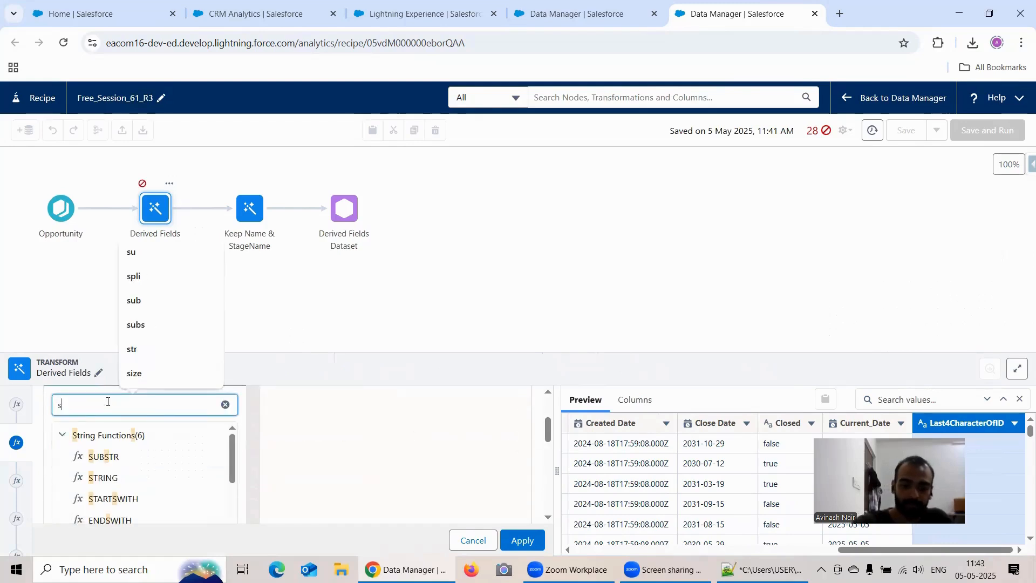
{"action": "type", "text": "ubs"}
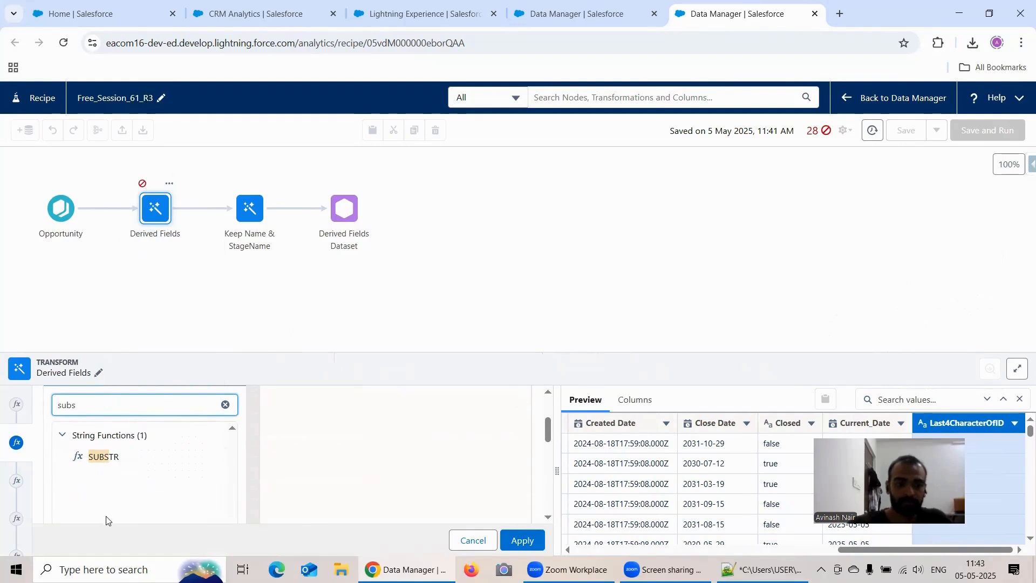
{"action": "left_click", "coordinate": [120, 462]}
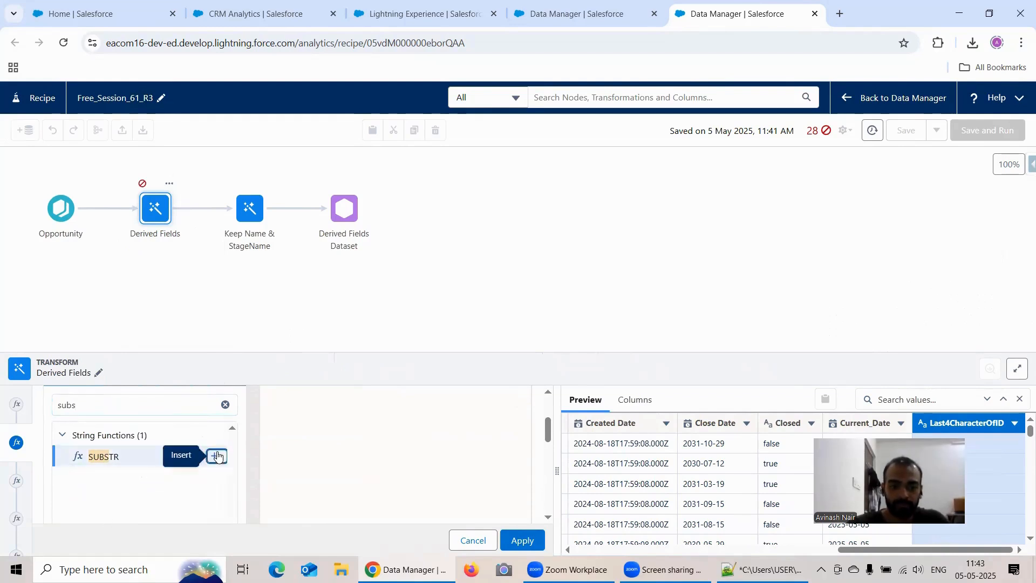
{"action": "scroll", "coordinate": [540, 432], "scroll_direction": "up", "scroll_amount": 3}
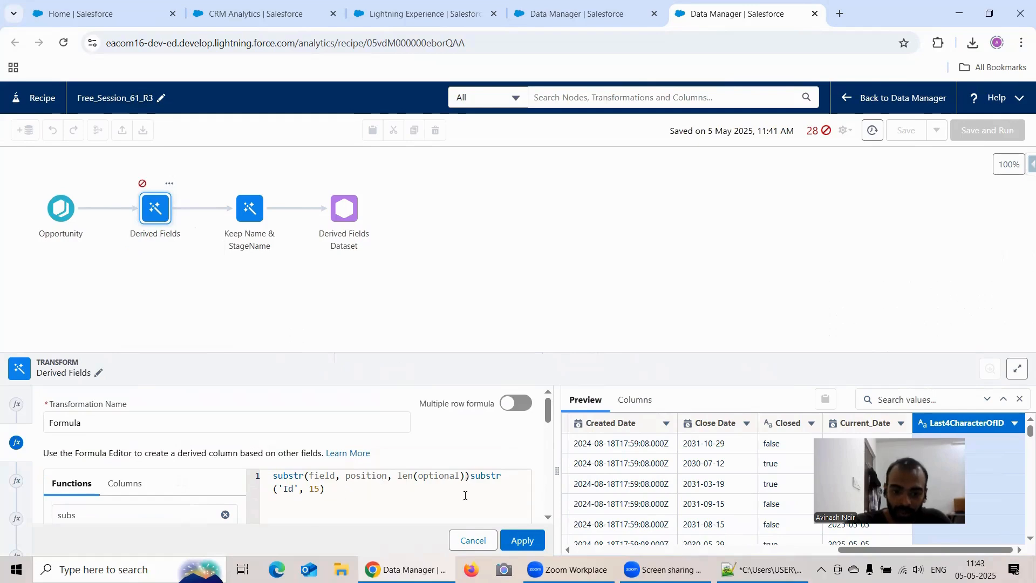
Try replacing the field and position placeholders in the inserted substr template with Id.
{"action": "double_click", "coordinate": [385, 475]}
{"action": "key", "text": "BackSpace"}
{"action": "key", "text": "BackSpace"}
{"action": "key", "text": "BackSpace"}
{"action": "key", "text": "BackSpace"}
{"action": "key", "text": "BackSpace"}
{"action": "key", "text": "BackSpace"}
{"action": "key", "text": "BackSpace"}
{"action": "key", "text": "BackSpace"}
{"action": "key", "text": "BackSpace"}
{"action": "key", "text": "BackSpace"}
{"action": "key", "text": "BackSpace"}
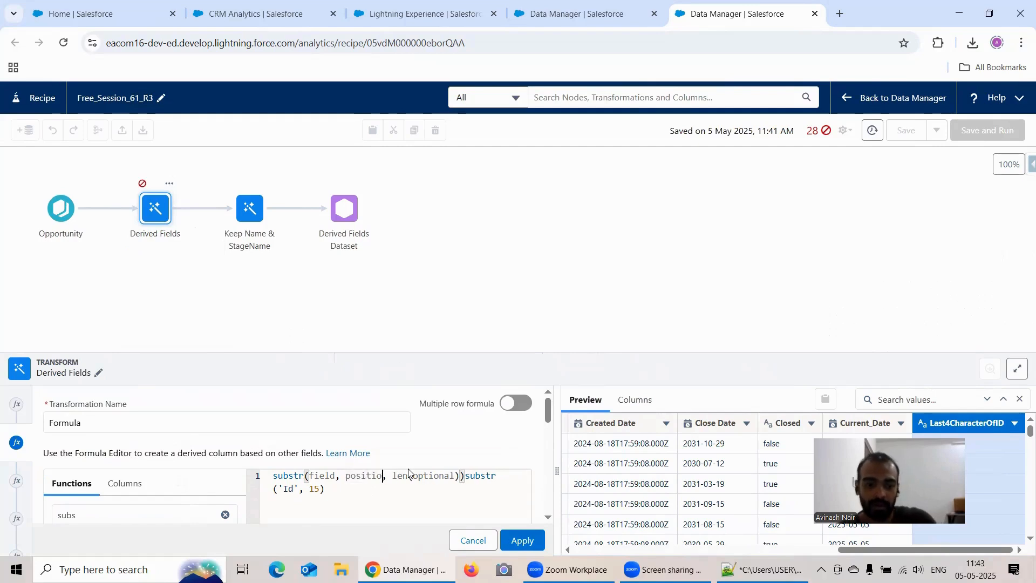
{"action": "key", "text": "BackSpace"}
{"action": "key", "text": "BackSpace"}
{"action": "key", "text": "BackSpace"}
{"action": "key", "text": "BackSpace"}
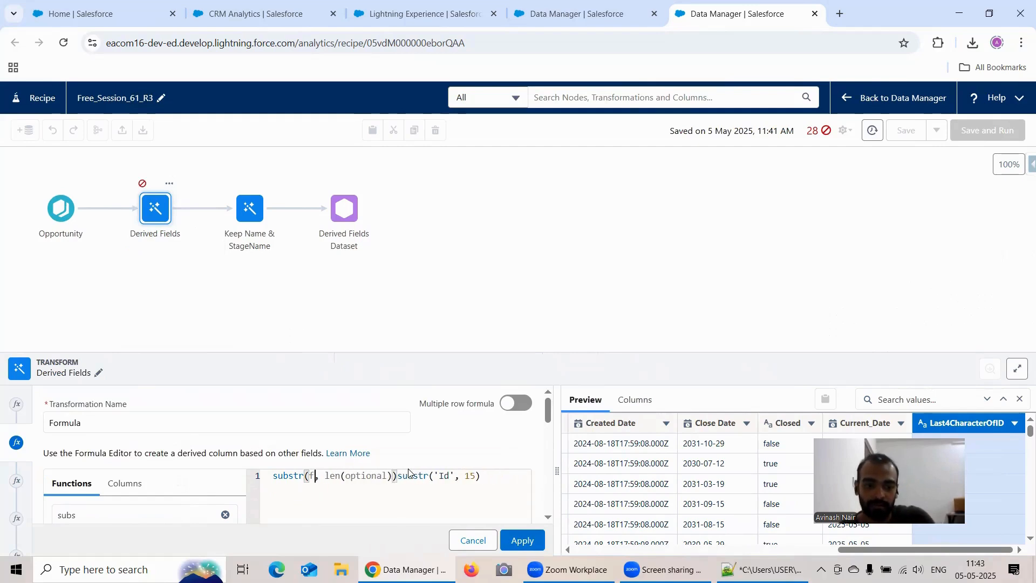
{"action": "type", "text": "Id"}
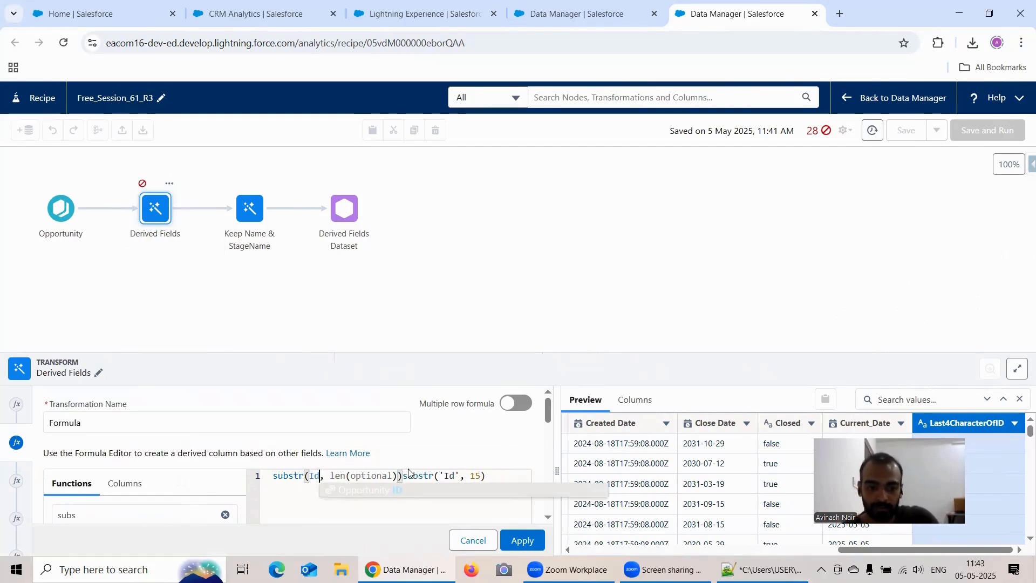
{"action": "left_click", "coordinate": [385, 492]}
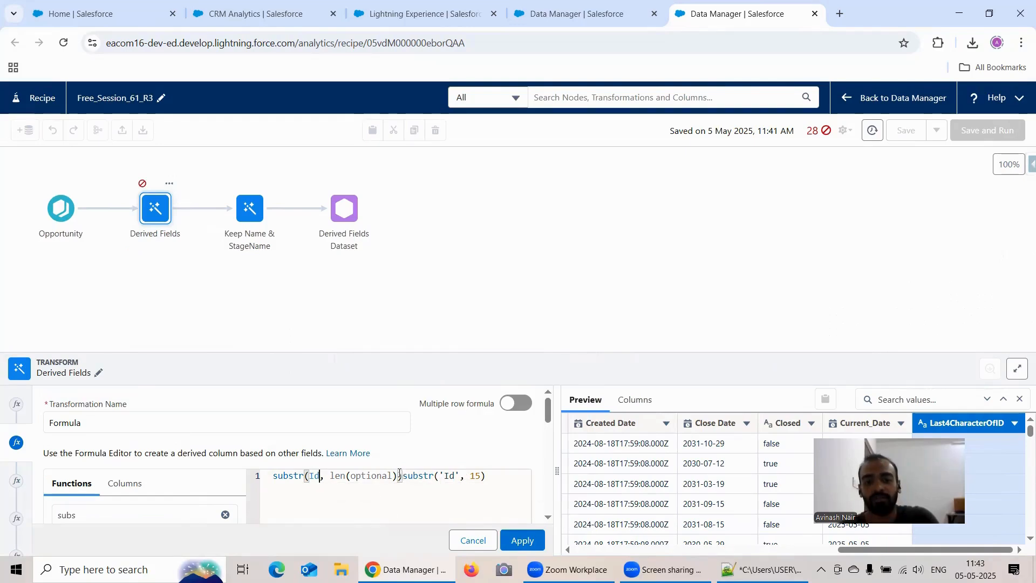
Remove the inserted substr template, leaving only the substr('Id', 15) expression in the formula.
{"action": "left_click", "coordinate": [400, 473]}
{"action": "key", "text": "BackSpace"}
{"action": "key", "text": "BackSpace"}
{"action": "key", "text": "BackSpace"}
{"action": "key", "text": "BackSpace"}
{"action": "key", "text": "BackSpace"}
{"action": "key", "text": "BackSpace"}
{"action": "key", "text": "BackSpace"}
{"action": "key", "text": "BackSpace"}
{"action": "key", "text": "BackSpace"}
{"action": "key", "text": "BackSpace"}
{"action": "key", "text": "BackSpace"}
{"action": "key", "text": "BackSpace"}
{"action": "key", "text": "BackSpace"}
{"action": "key", "text": "BackSpace"}
{"action": "key", "text": "BackSpace"}
{"action": "key", "text": "BackSpace"}
{"action": "key", "text": "BackSpace"}
{"action": "key", "text": "BackSpace"}
{"action": "key", "text": "BackSpace"}
{"action": "key", "text": "BackSpace"}
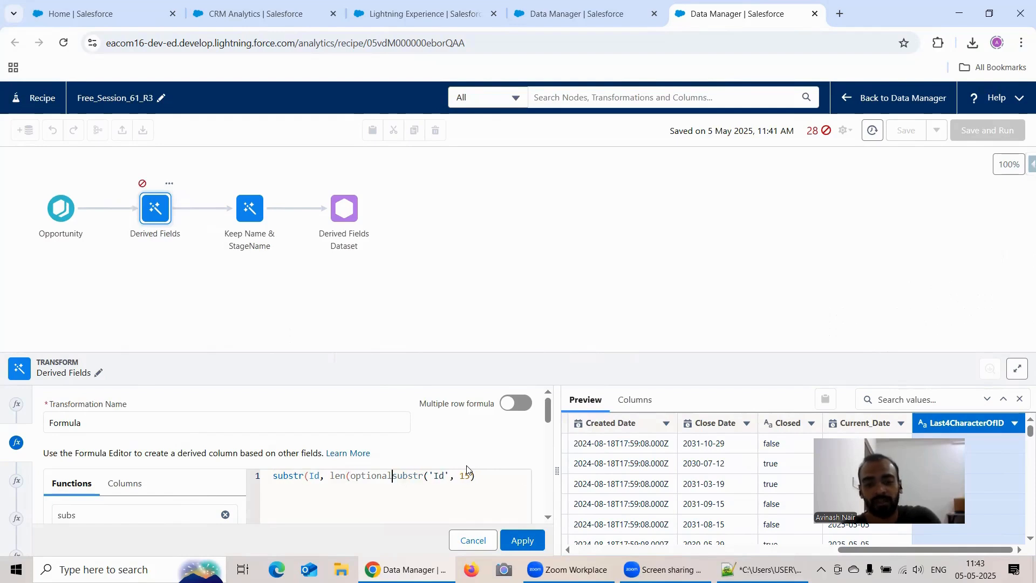
{"action": "key", "text": "BackSpace"}
{"action": "key", "text": "BackSpace"}
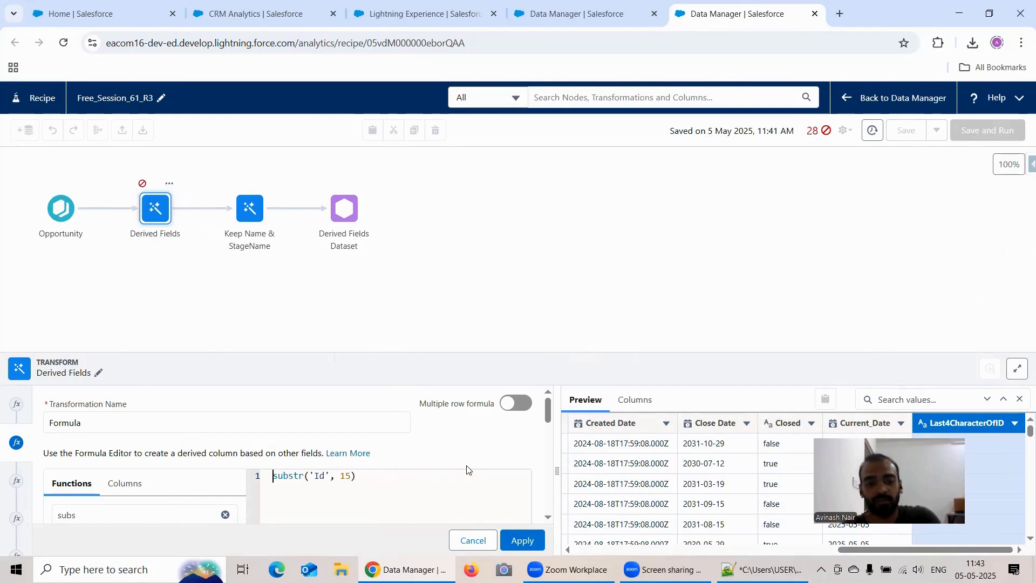
Remove the quotes around Id so the formula reads substr(Id, 15), and apply it.
{"action": "left_click", "coordinate": [328, 477]}
{"action": "key", "text": "BackSpace"}
{"action": "key", "text": "Left"}
{"action": "key", "text": "BackSpace"}
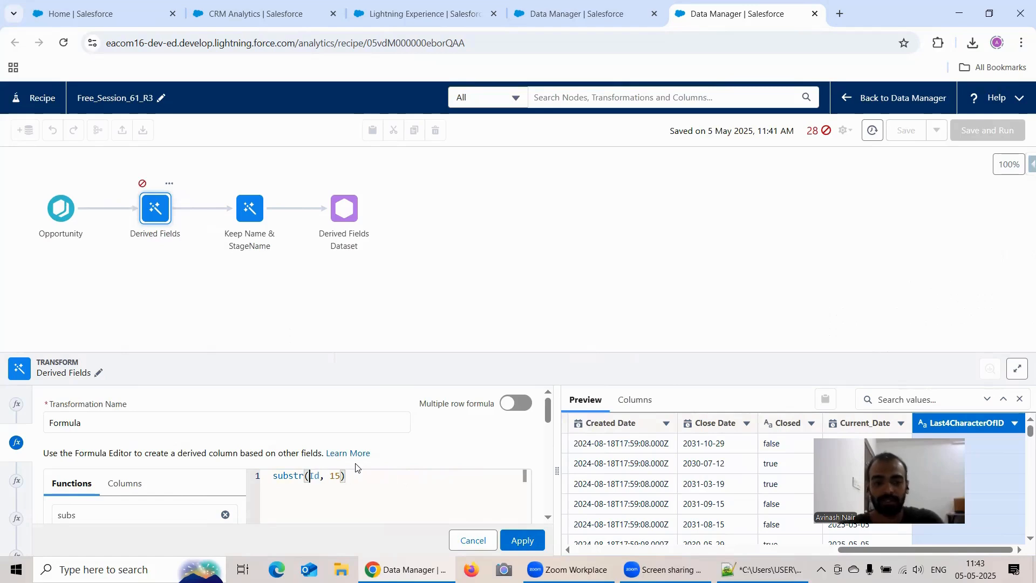
{"action": "left_click", "coordinate": [522, 540]}
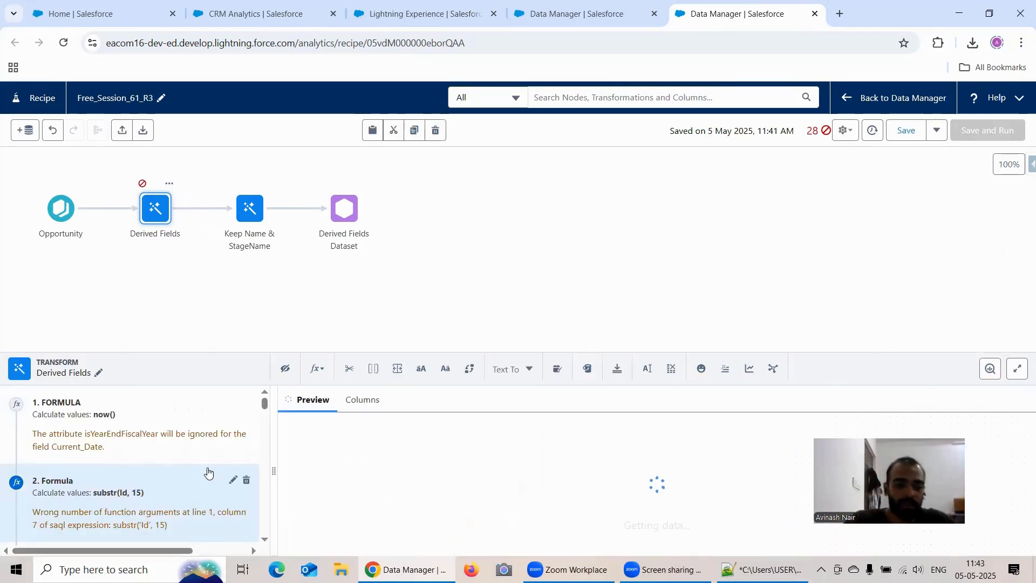
Check the second formula's warning, reopen substr(Id, 15) to inspect it, and close its editor.
{"action": "scroll", "coordinate": [223, 445], "scroll_direction": "down", "scroll_amount": 1}
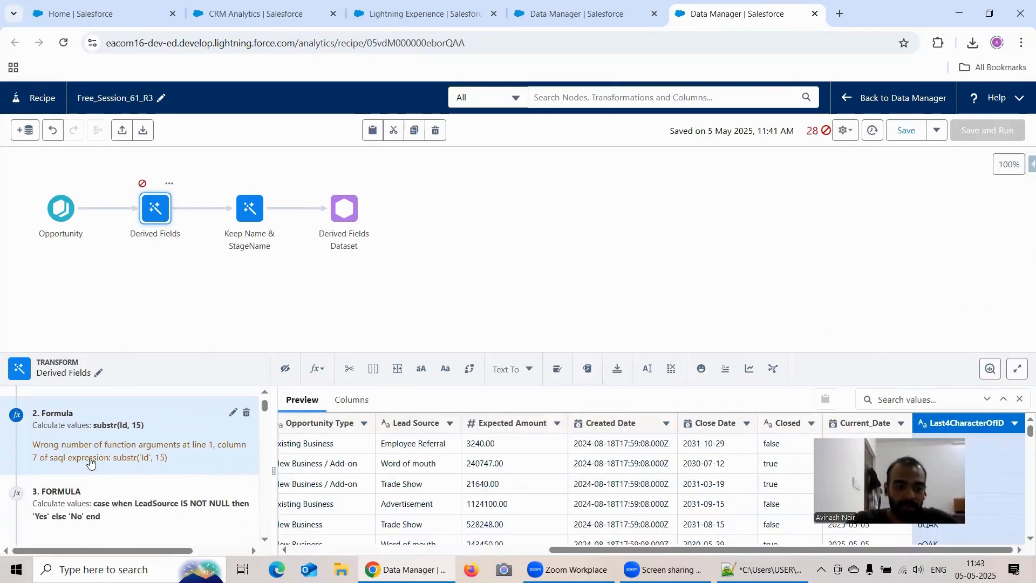
{"action": "scroll", "coordinate": [158, 450], "scroll_direction": "up", "scroll_amount": 1}
{"action": "scroll", "coordinate": [158, 451], "scroll_direction": "down", "scroll_amount": 1}
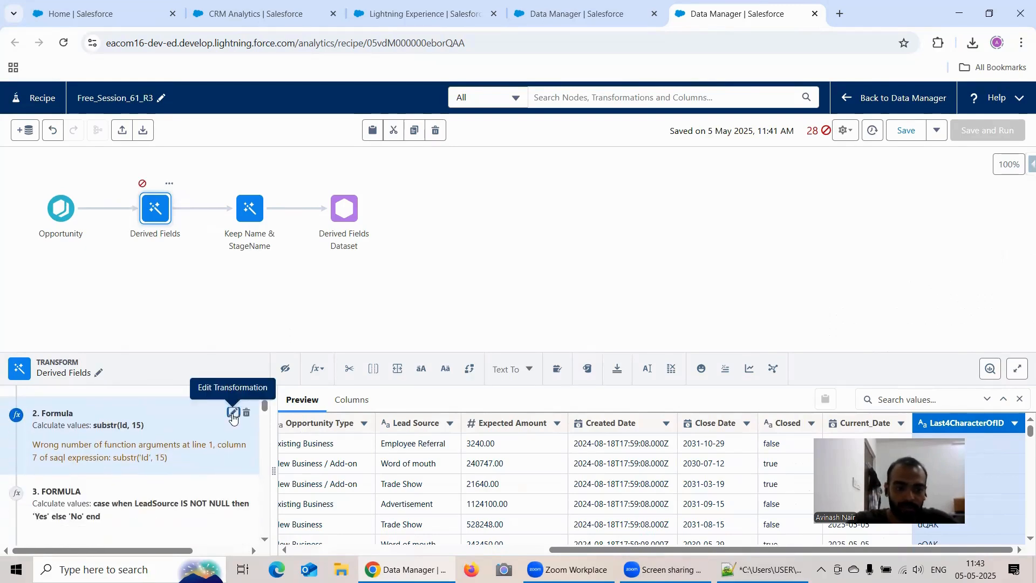
{"action": "left_click", "coordinate": [232, 414]}
{"action": "scroll", "coordinate": [499, 437], "scroll_direction": "down", "scroll_amount": 2}
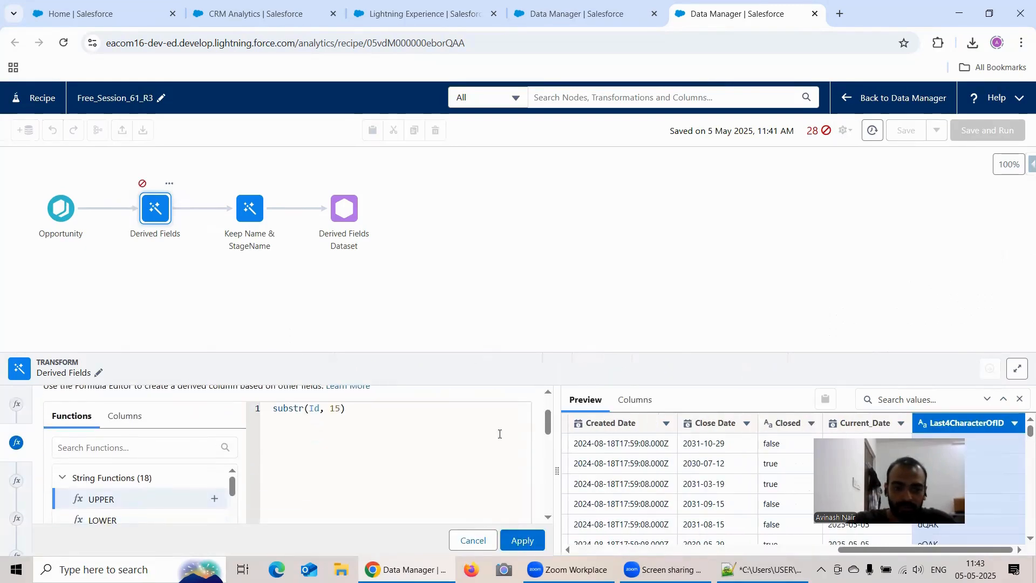
{"action": "left_click", "coordinate": [498, 539]}
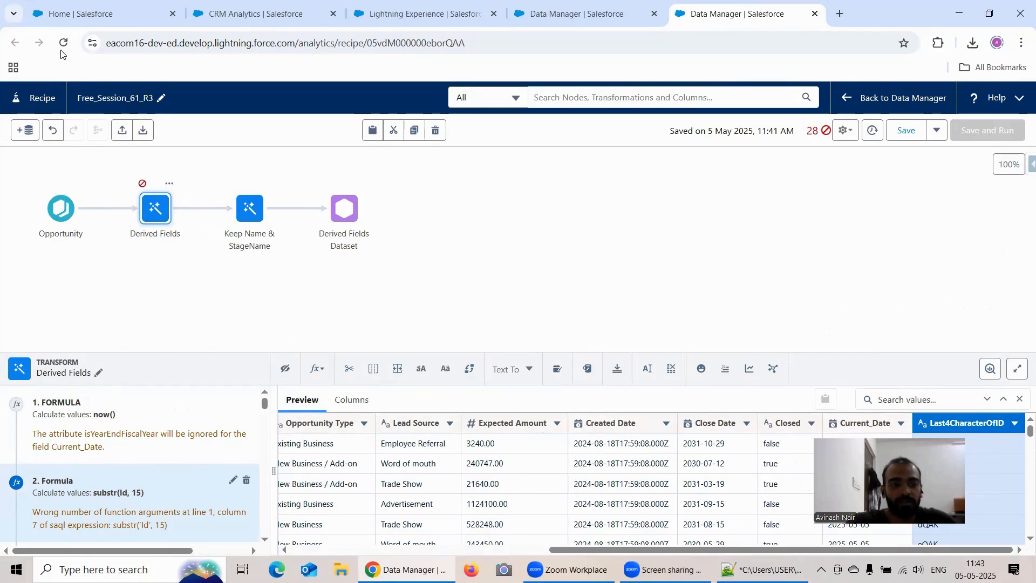
Try to save the Free_Session_61_R3 recipe and clear all the listed warnings.
{"action": "left_click", "coordinate": [889, 129]}
{"action": "left_click", "coordinate": [558, 343]}
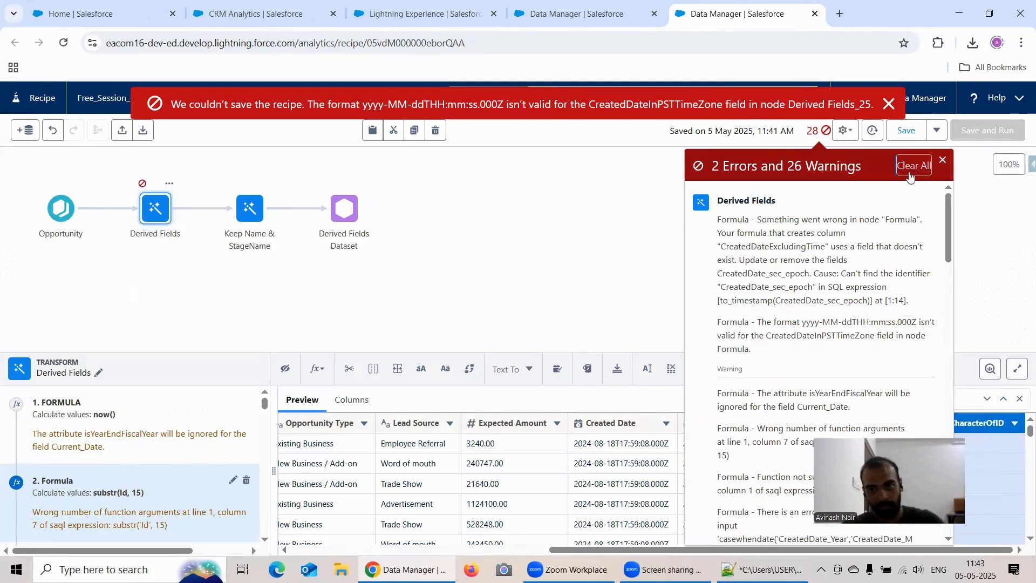
{"action": "left_click", "coordinate": [911, 165]}
Reload the recipe, discarding unsaved changes, and reopen Derived Fields to review its second formula.
{"action": "left_click", "coordinate": [64, 45]}
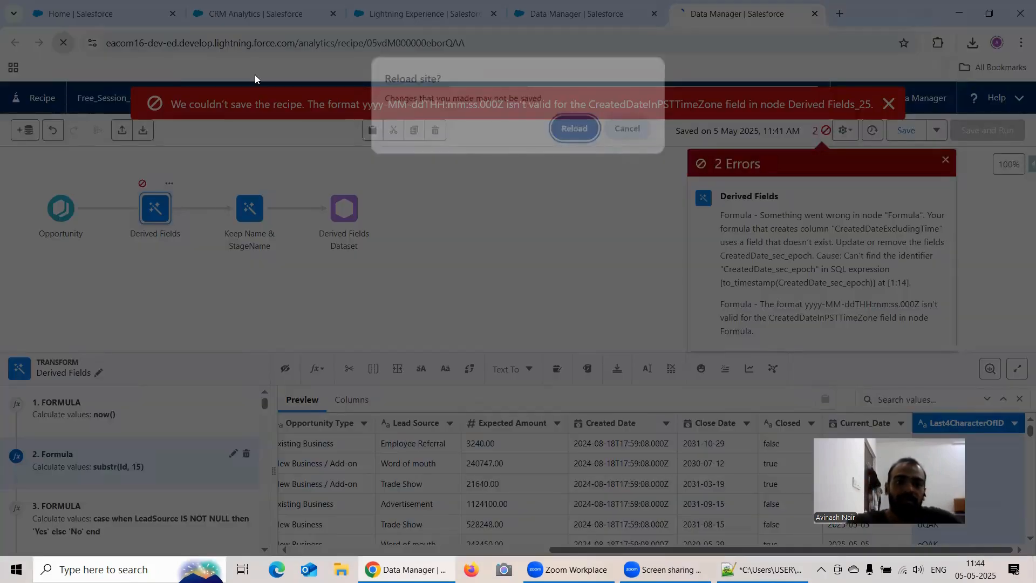
{"action": "left_click", "coordinate": [571, 129]}
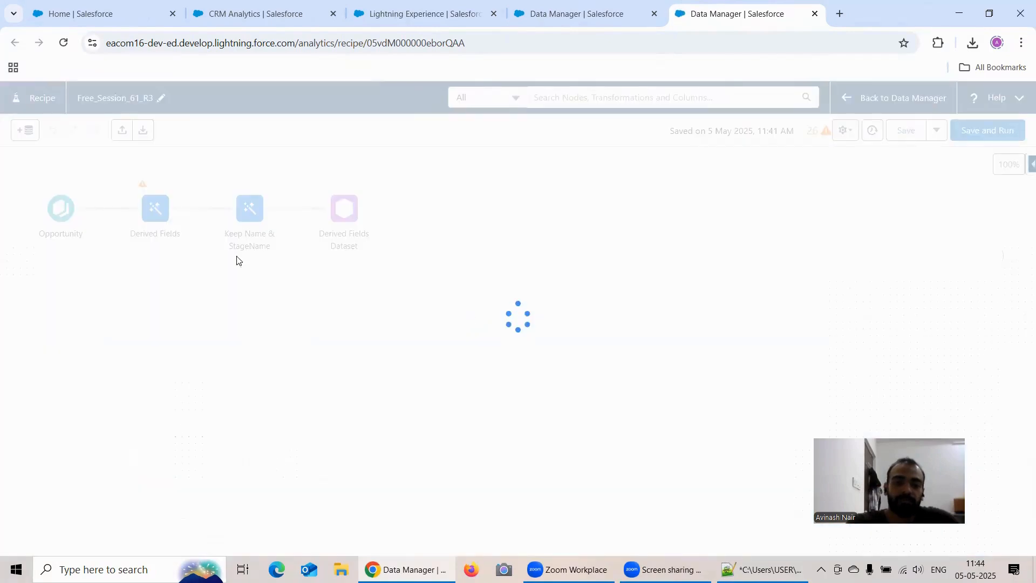
{"action": "left_click", "coordinate": [155, 208]}
{"action": "scroll", "coordinate": [159, 492], "scroll_direction": "up", "scroll_amount": 5}
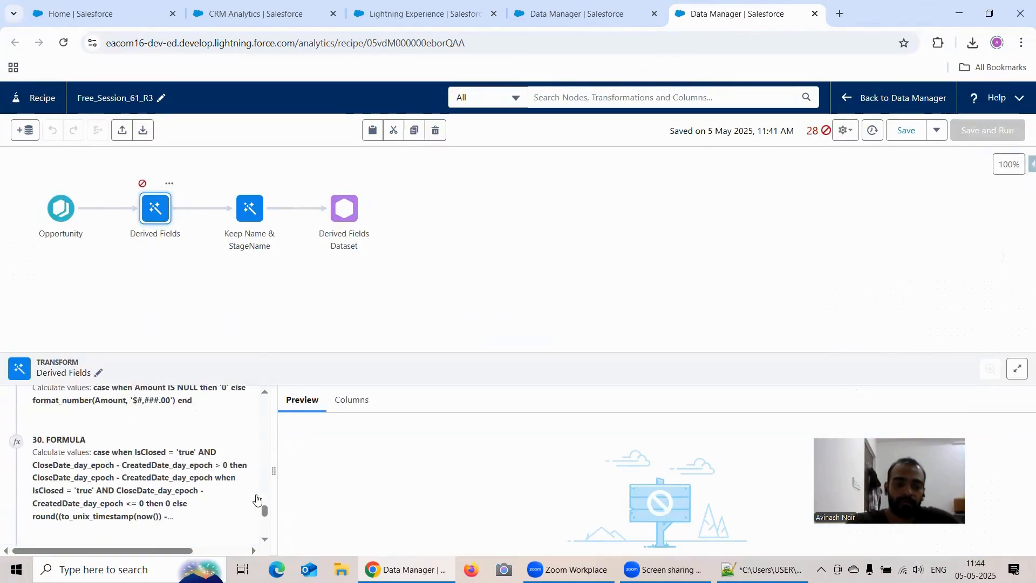
{"action": "left_click_drag", "start_coordinate": [264, 512], "coordinate": [265, 401]}
{"action": "scroll", "coordinate": [168, 438], "scroll_direction": "down", "scroll_amount": 1}
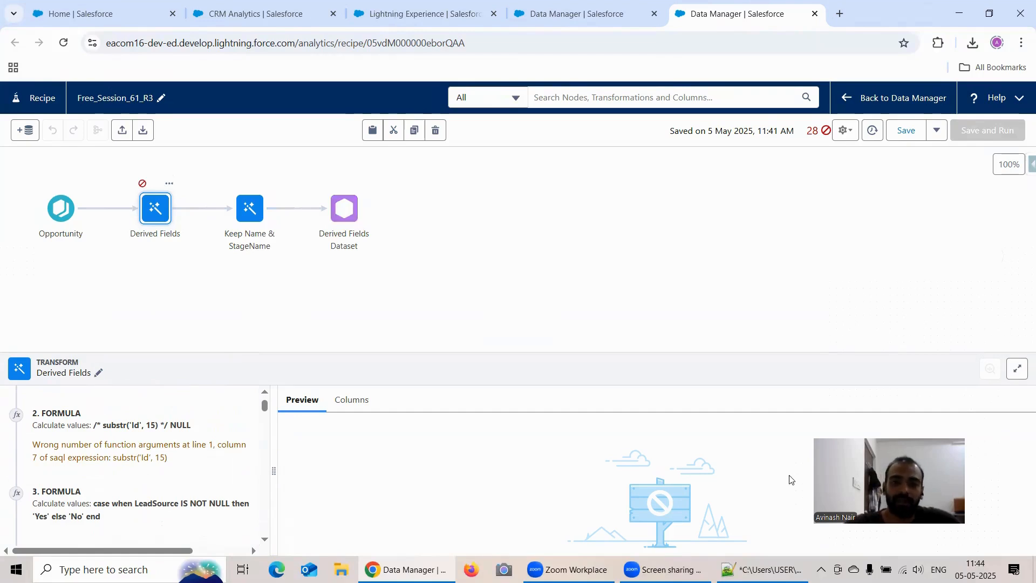
View the Free Session 7 dataflow from the dataflows list, closing the Free Session 6 and Free Session 7 dataflows.
{"action": "left_click", "coordinate": [578, 16]}
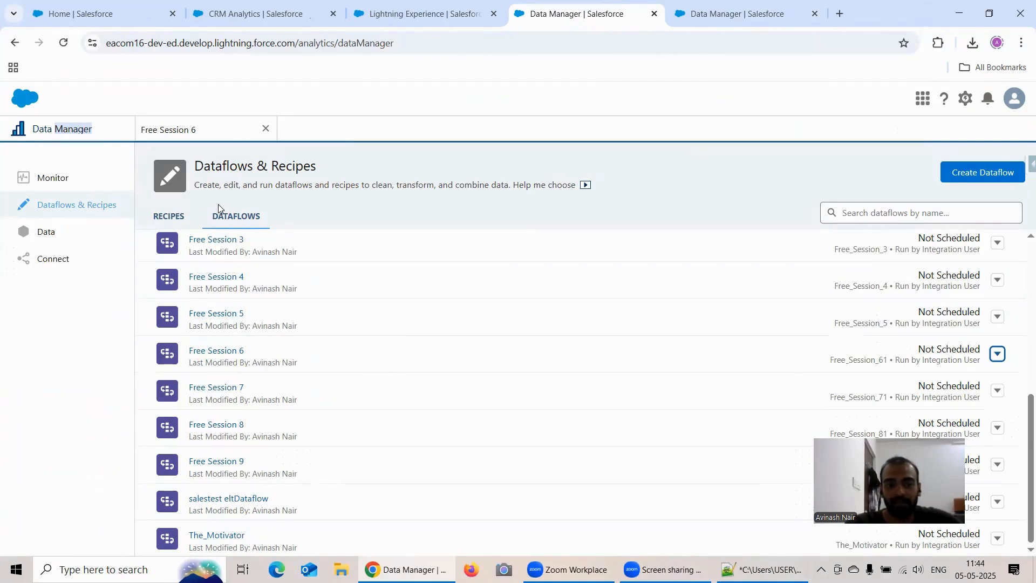
{"action": "left_click", "coordinate": [235, 387]}
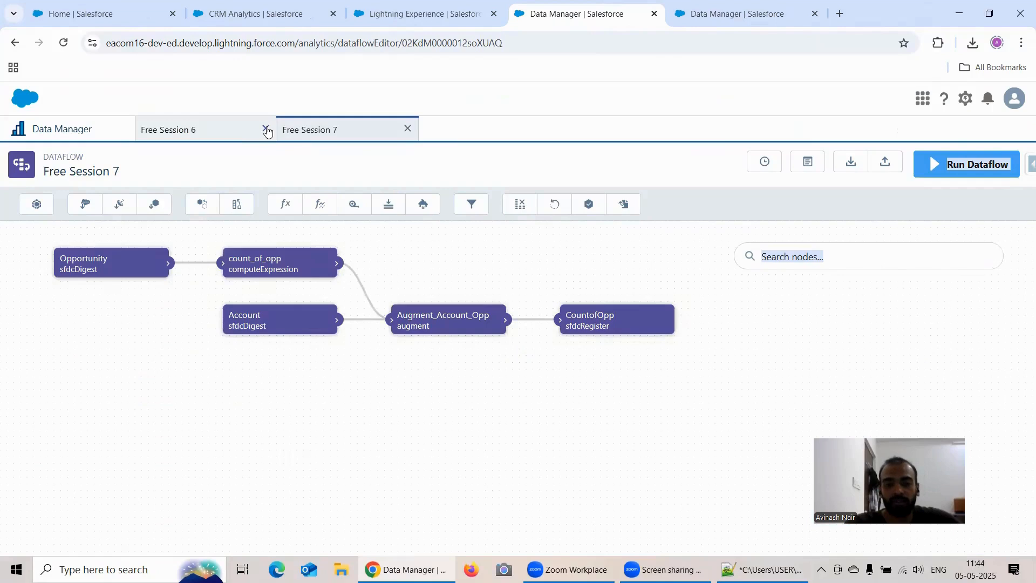
{"action": "left_click", "coordinate": [266, 129]}
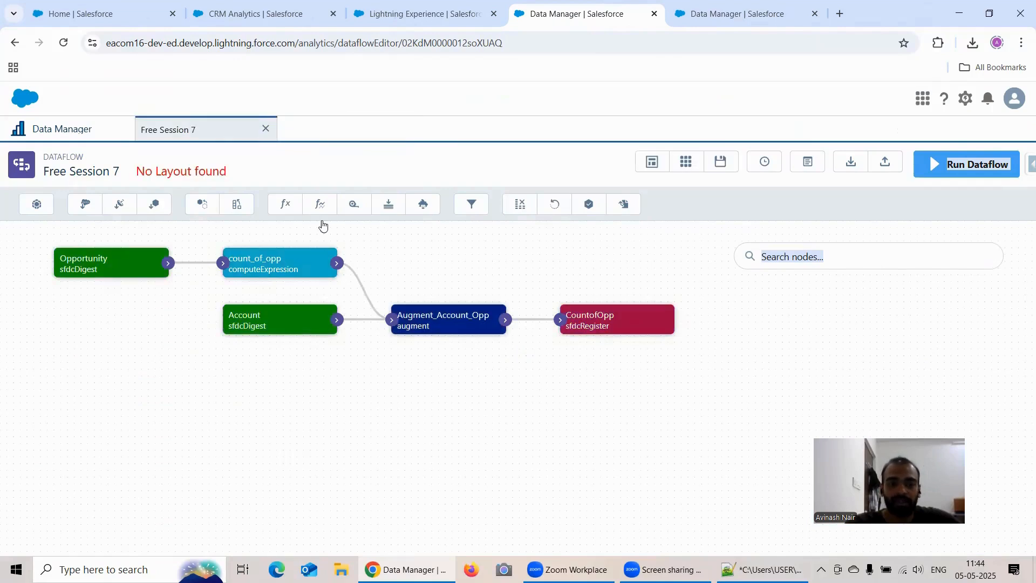
{"action": "left_click", "coordinate": [266, 129]}
View the Free Session 8 dataflow's nodes and convert that dataflow to a recipe.
{"action": "left_click", "coordinate": [234, 425]}
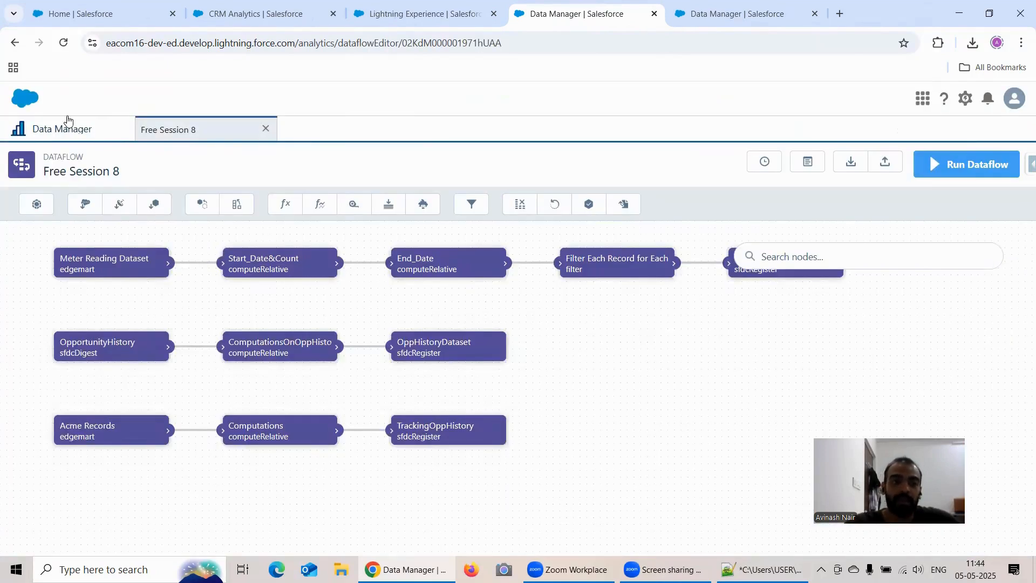
{"action": "left_click", "coordinate": [93, 133]}
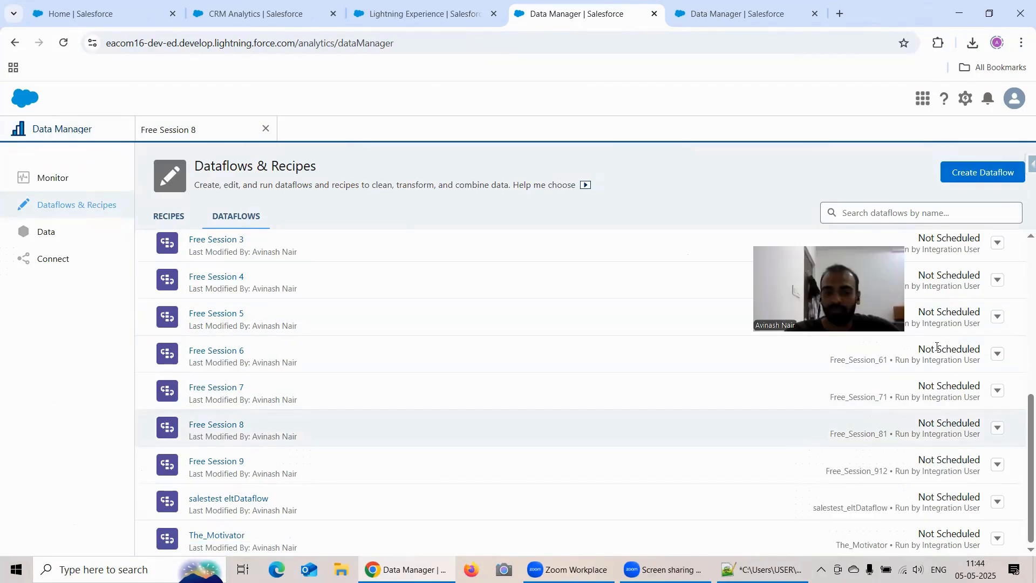
{"action": "left_click", "coordinate": [997, 428]}
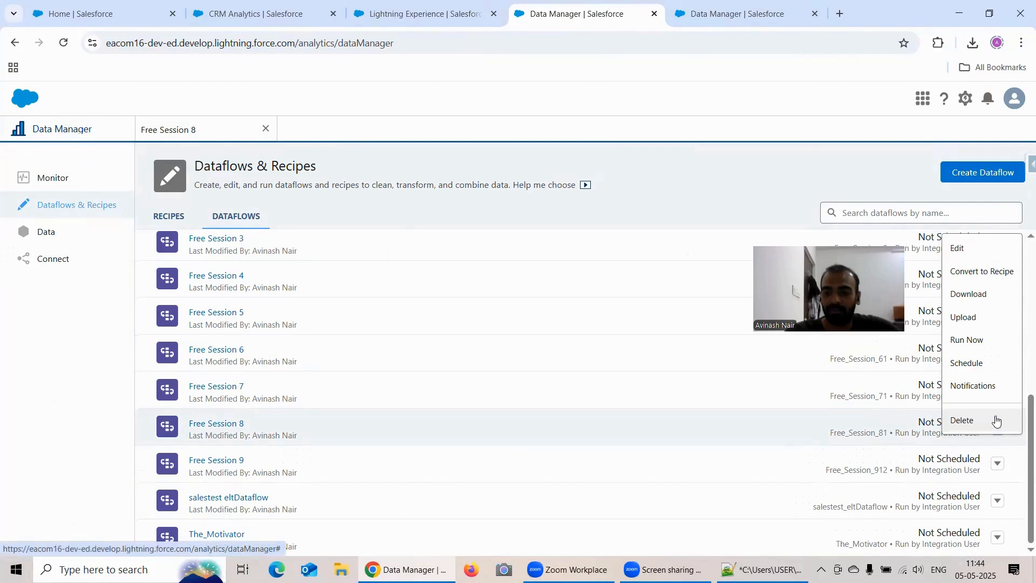
{"action": "left_click", "coordinate": [973, 271]}
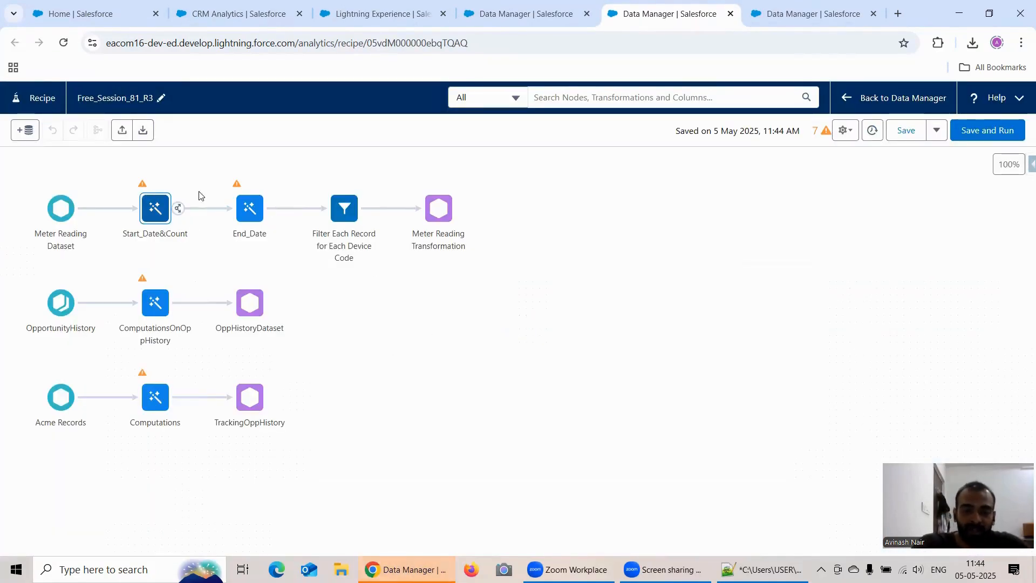
Review the converted Free_Session_81_R3 recipe's warnings and read the formulas in its Start_Date&Count node.
{"action": "left_click", "coordinate": [825, 132]}
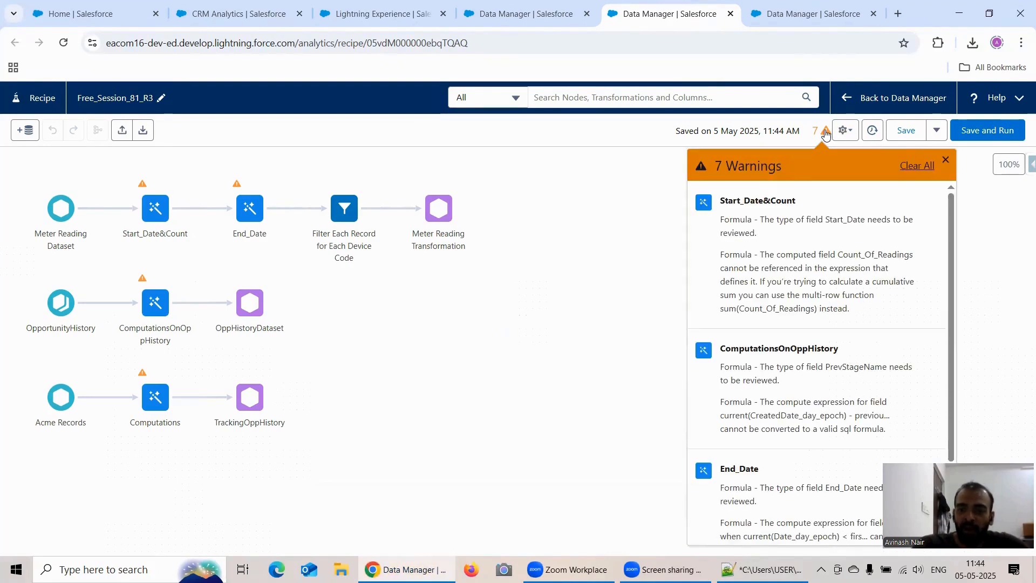
{"action": "left_click", "coordinate": [945, 159]}
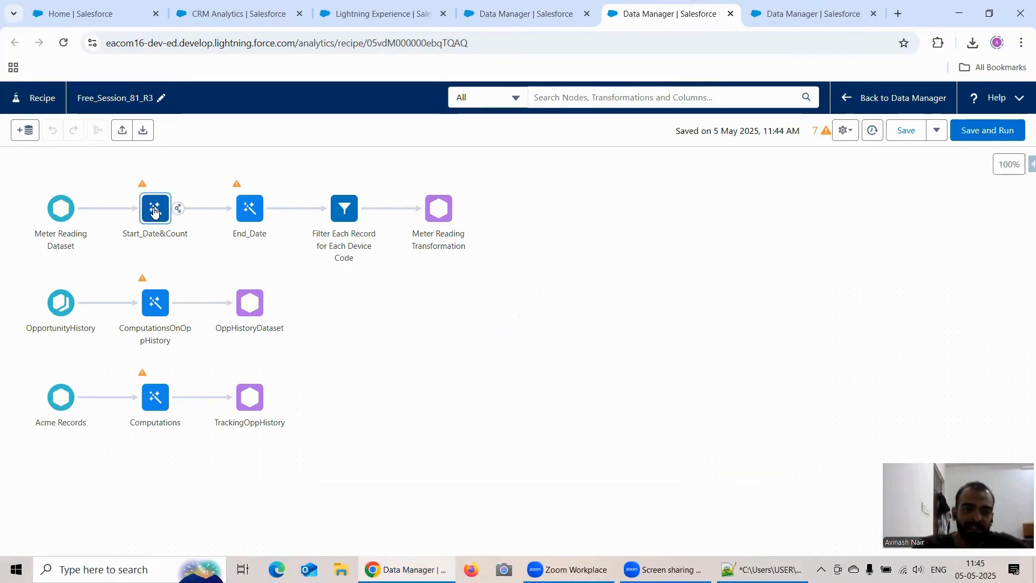
{"action": "left_click", "coordinate": [154, 212]}
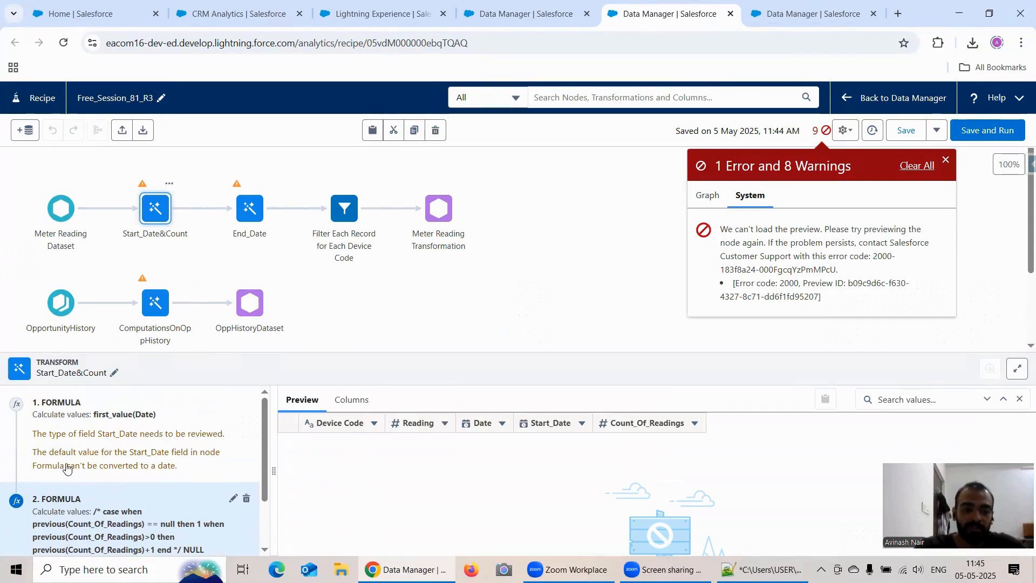
{"action": "scroll", "coordinate": [221, 429], "scroll_direction": "down", "scroll_amount": 1}
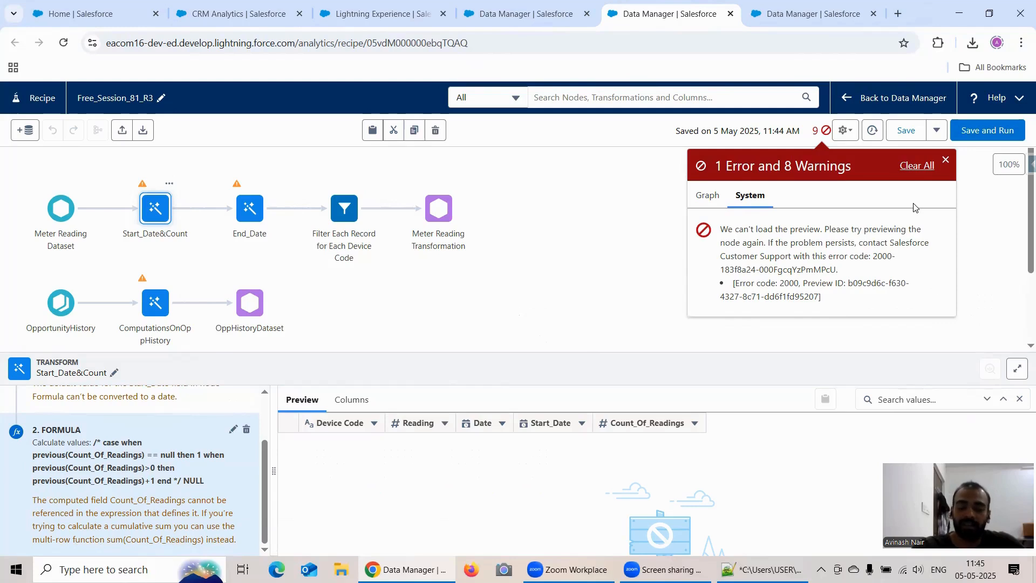
Return to the dataflows list and open Free Session 9 to examine its account hierarchy nodes.
{"action": "left_click", "coordinate": [551, 13]}
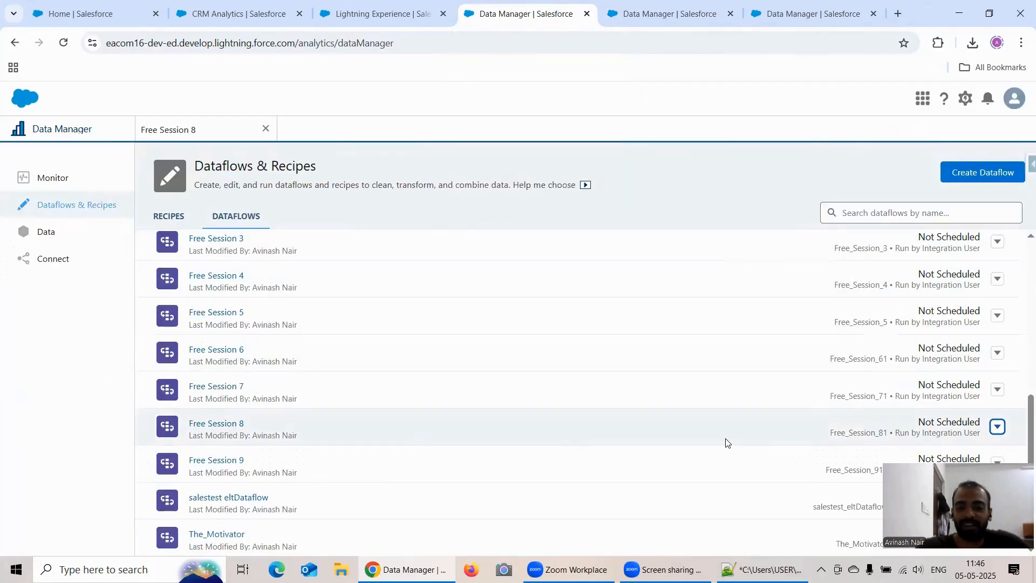
{"action": "left_click_drag", "start_coordinate": [961, 514], "coordinate": [873, 286]}
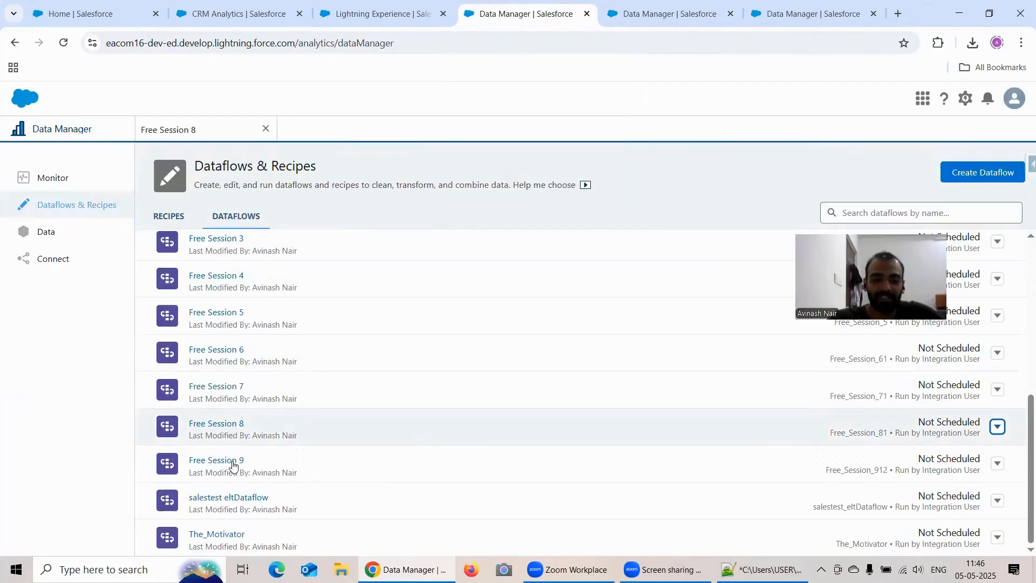
{"action": "left_click", "coordinate": [221, 460]}
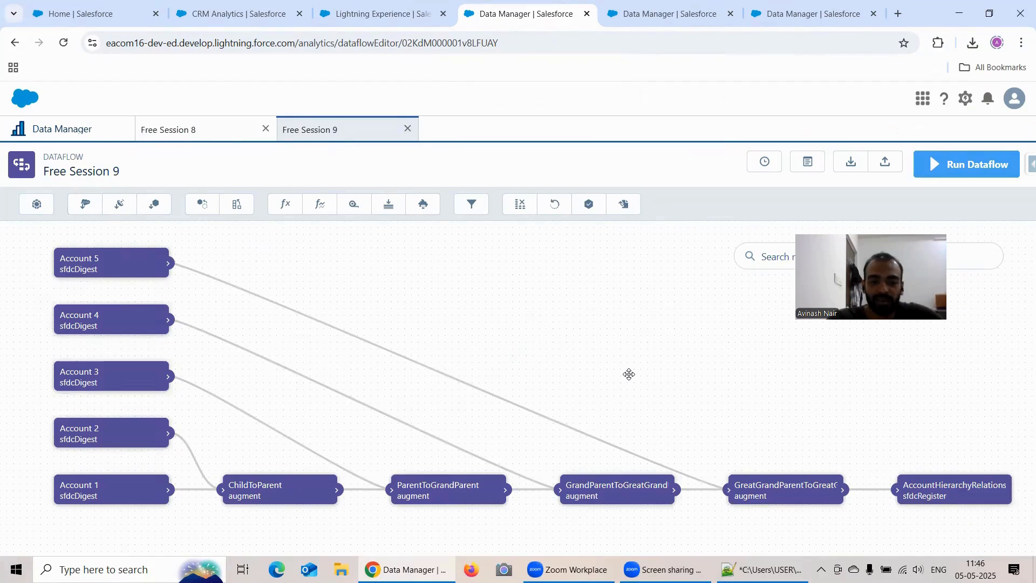
{"action": "left_click_drag", "start_coordinate": [629, 374], "coordinate": [677, 384]}
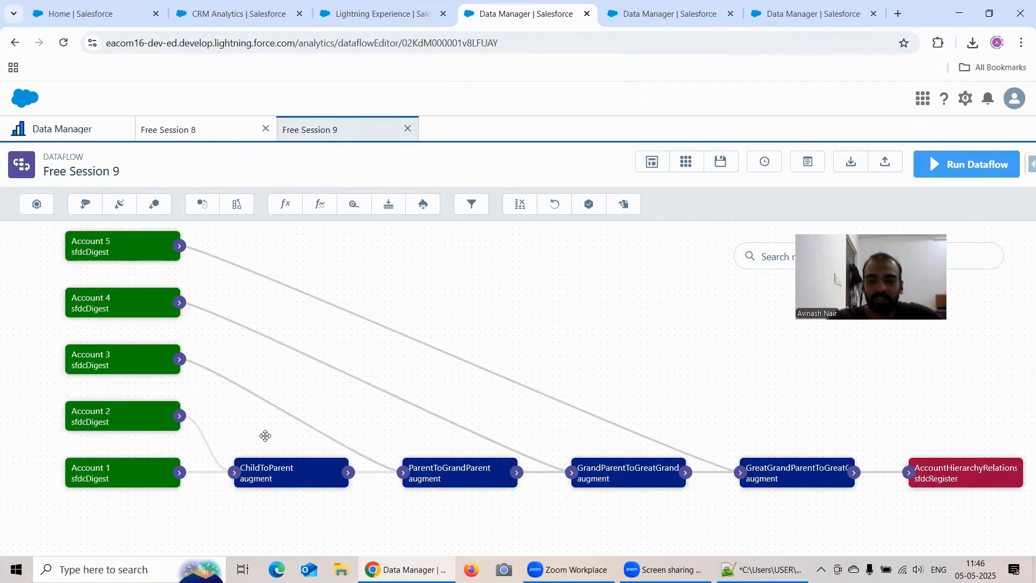
Return to the dataflows list and convert Free Session 9 to a recipe.
{"action": "left_click", "coordinate": [77, 138]}
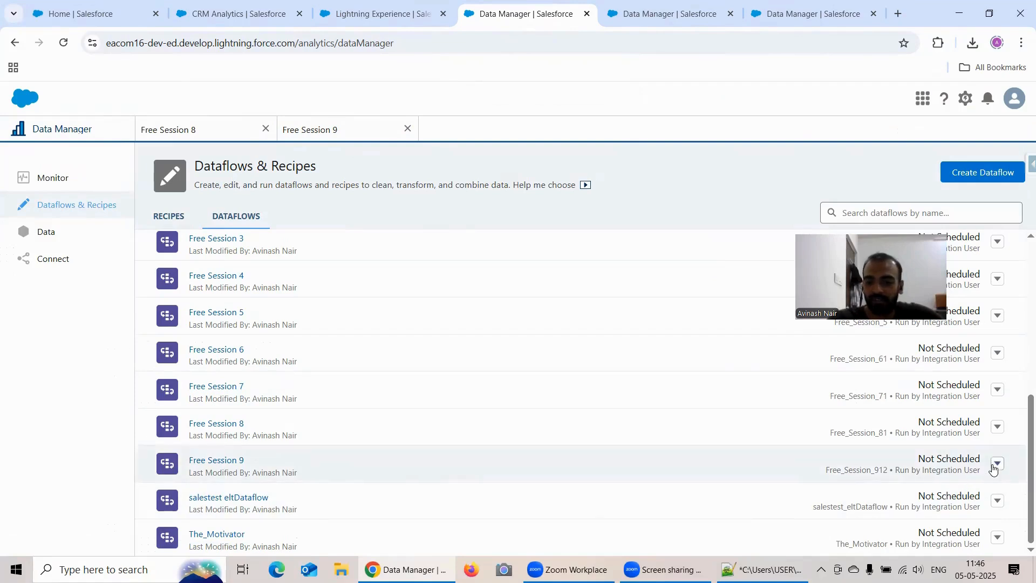
{"action": "left_click", "coordinate": [998, 465]}
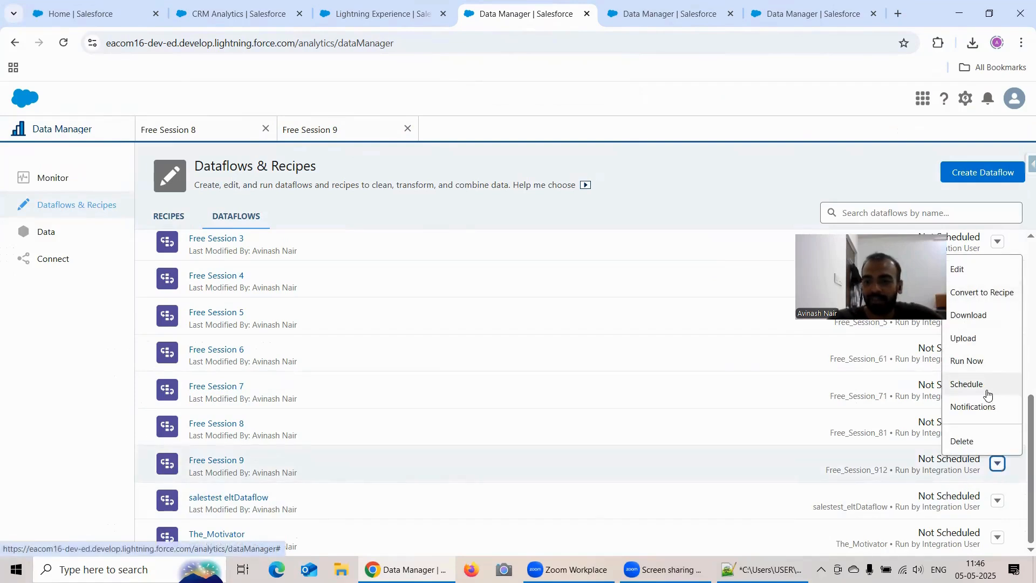
{"action": "left_click", "coordinate": [985, 296]}
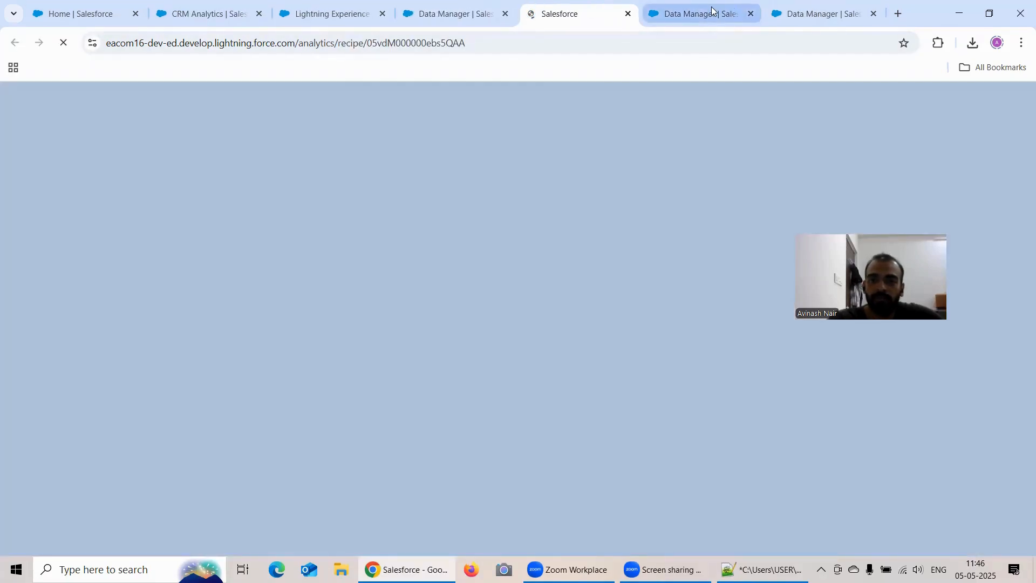
Check the converted Free_Session_912_R3 recipe's nodes and save that recipe.
{"action": "left_click", "coordinate": [712, 9]}
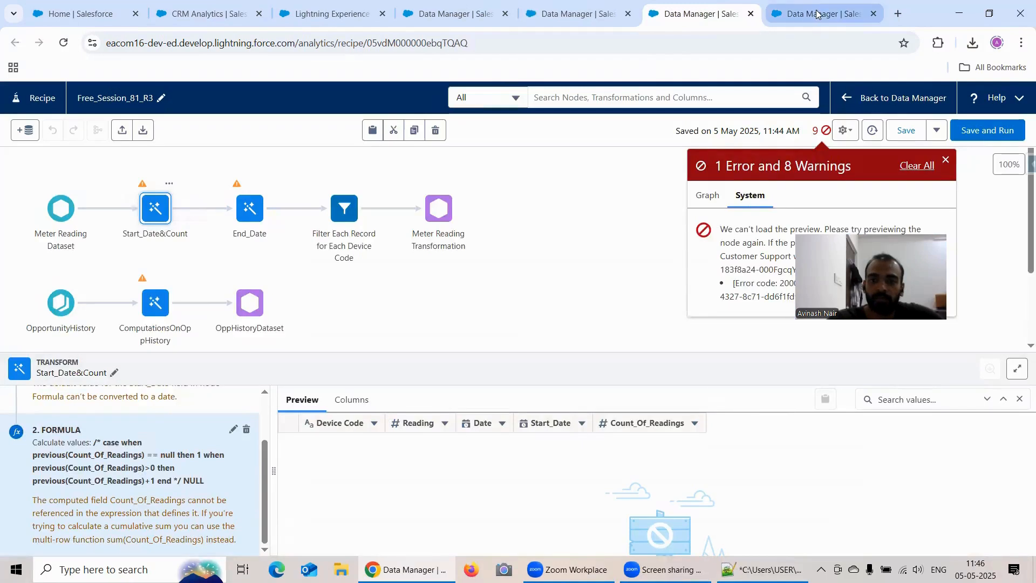
{"action": "left_click", "coordinate": [816, 12]}
{"action": "left_click", "coordinate": [588, 12]}
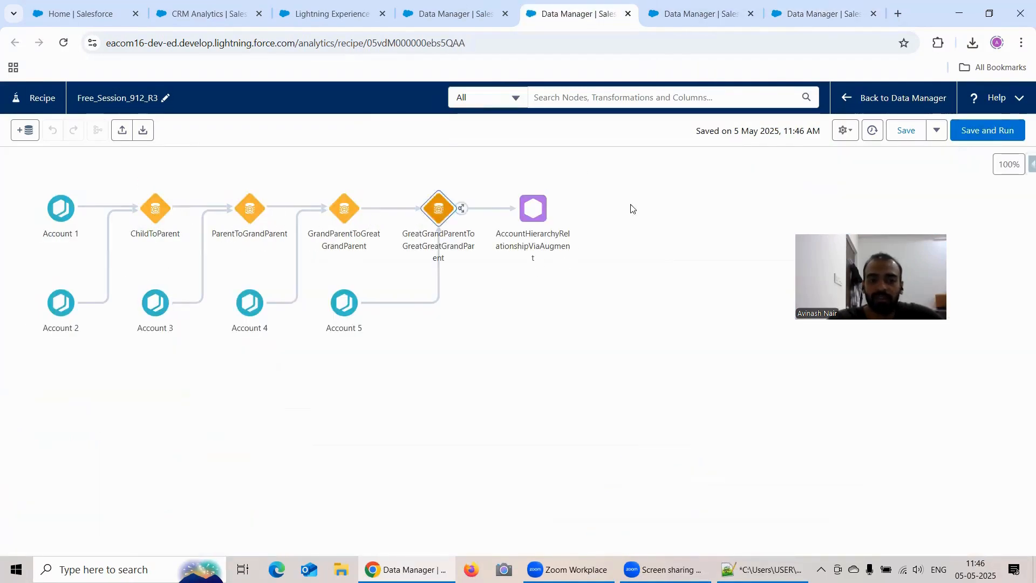
{"action": "left_click", "coordinate": [906, 130]}
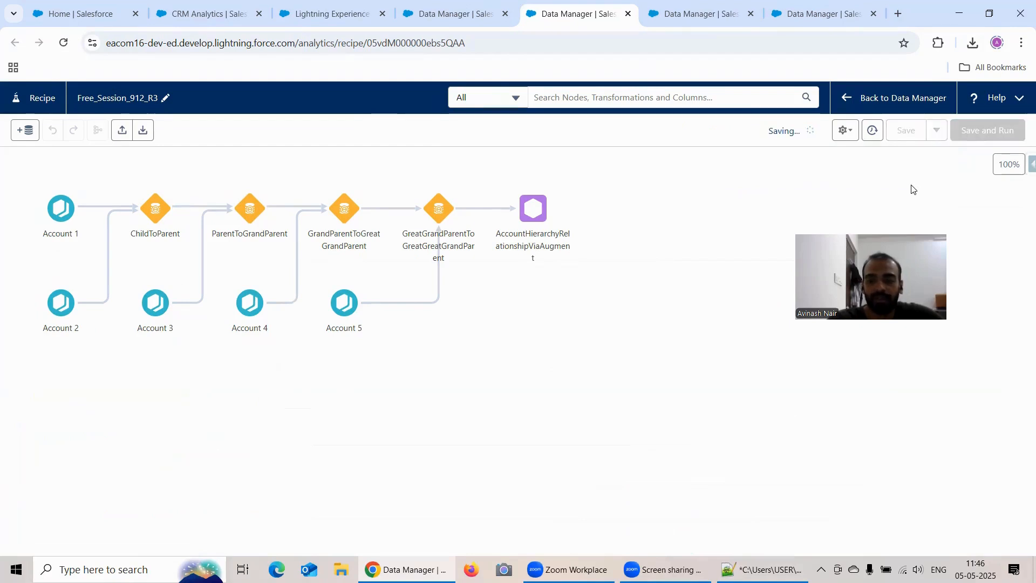
Return to the dataflows list and open Free Session 10 to view its flatten and augment nodes.
{"action": "left_click", "coordinate": [501, 21]}
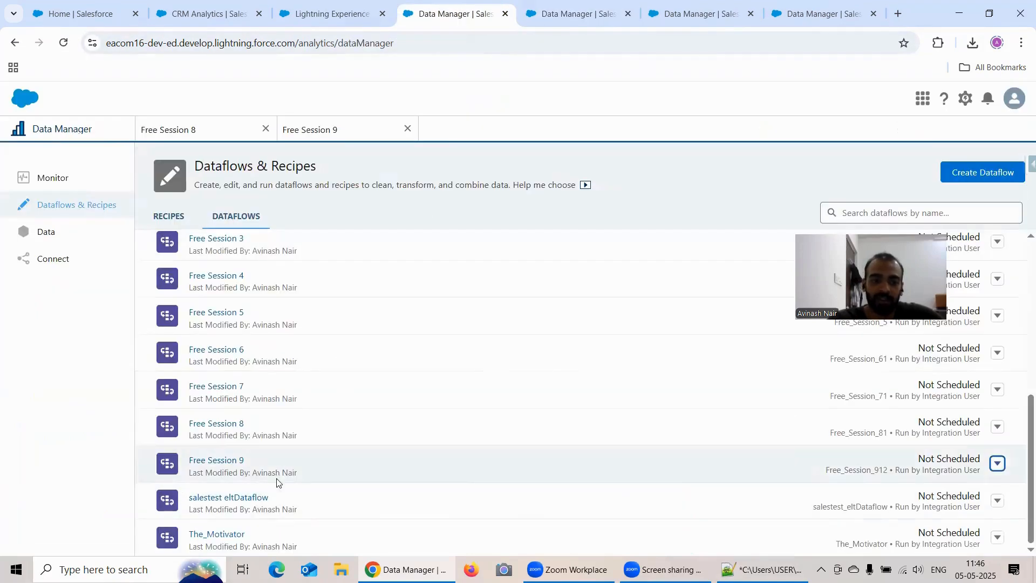
{"action": "scroll", "coordinate": [277, 475], "scroll_direction": "up", "scroll_amount": 5}
{"action": "scroll", "coordinate": [278, 456], "scroll_direction": "up", "scroll_amount": 1}
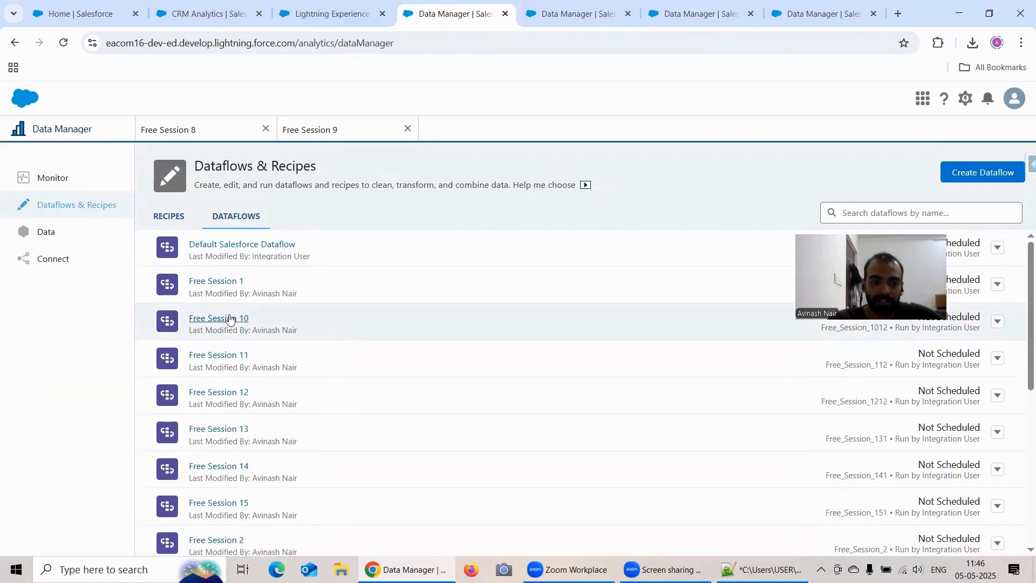
{"action": "left_click", "coordinate": [228, 315]}
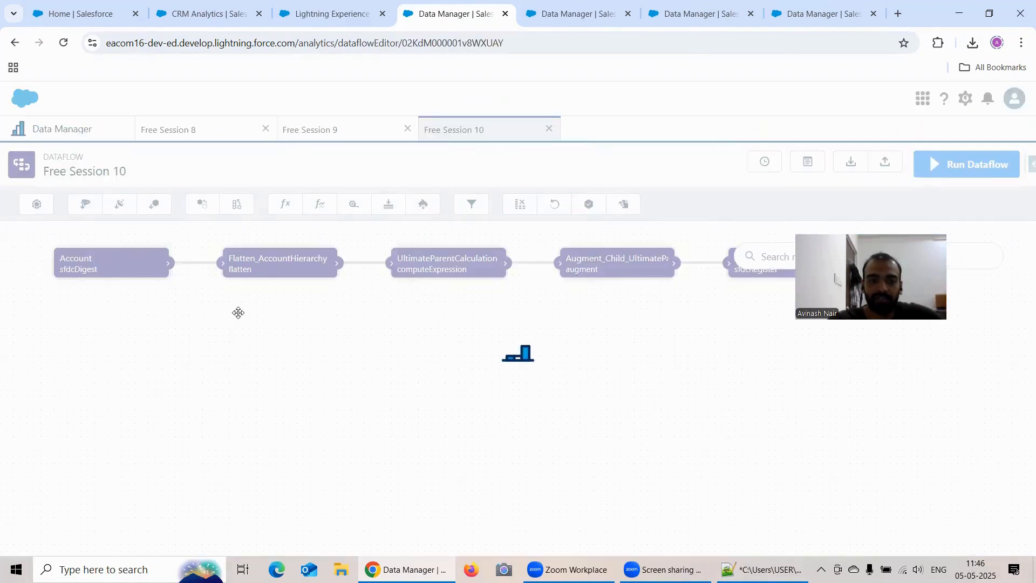
{"action": "left_click_drag", "start_coordinate": [839, 290], "coordinate": [849, 380]}
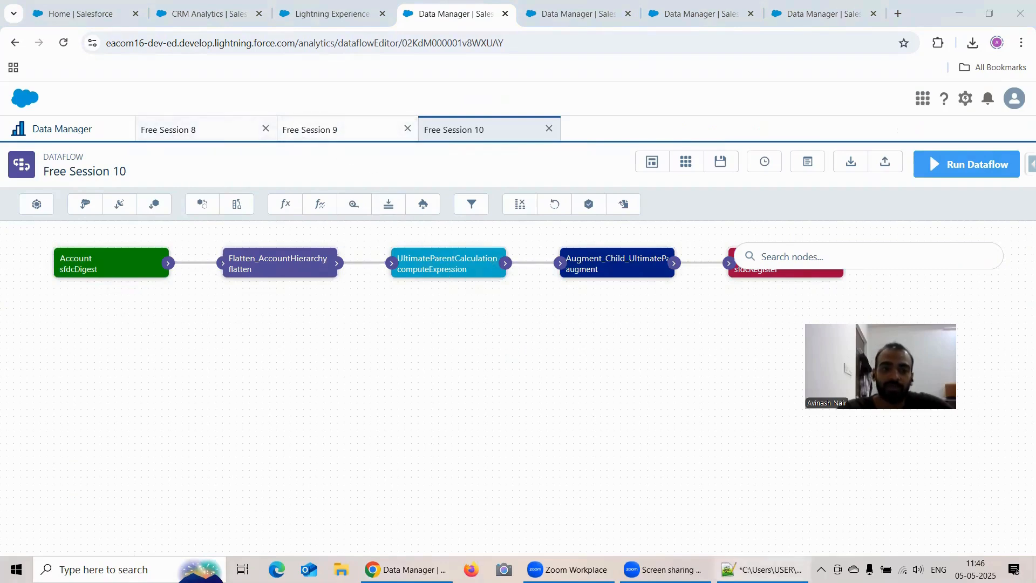
Convert the Free Session 10 dataflow to a recipe and save the converted recipe.
{"action": "left_click", "coordinate": [47, 128]}
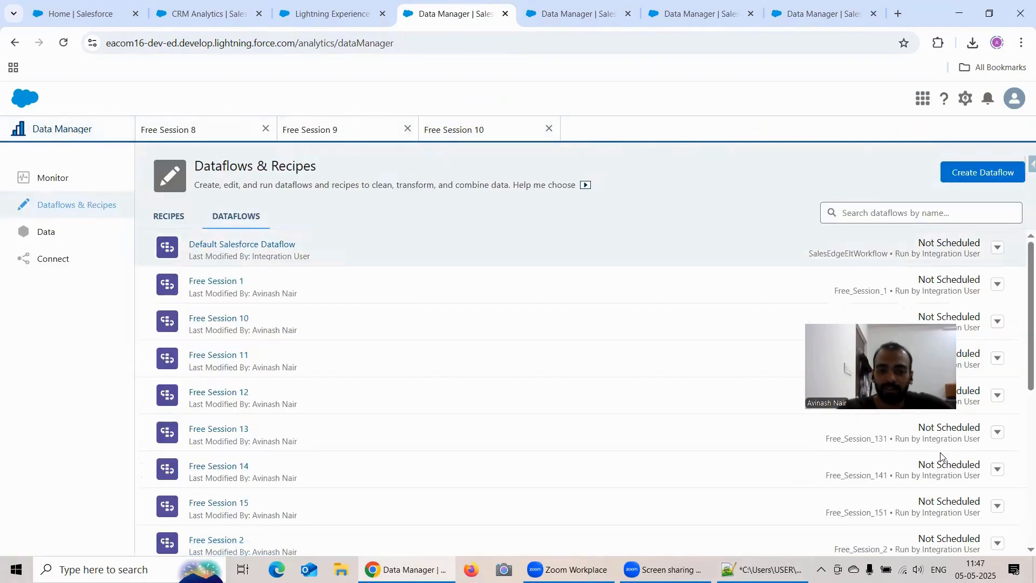
{"action": "left_click_drag", "start_coordinate": [1004, 280], "coordinate": [1009, 369]}
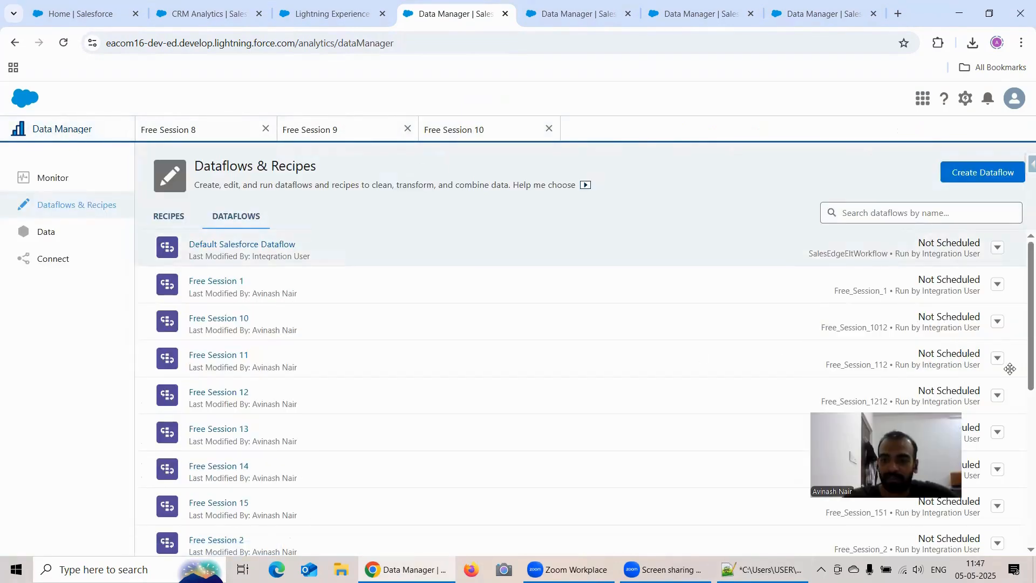
{"action": "left_click", "coordinate": [997, 322]}
{"action": "left_click", "coordinate": [1000, 364]}
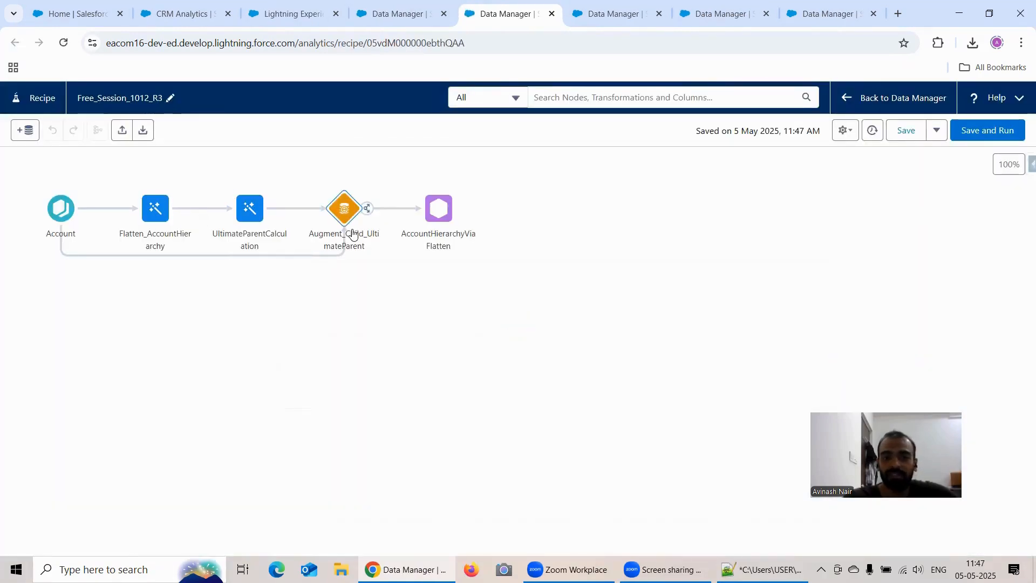
{"action": "left_click", "coordinate": [905, 131]}
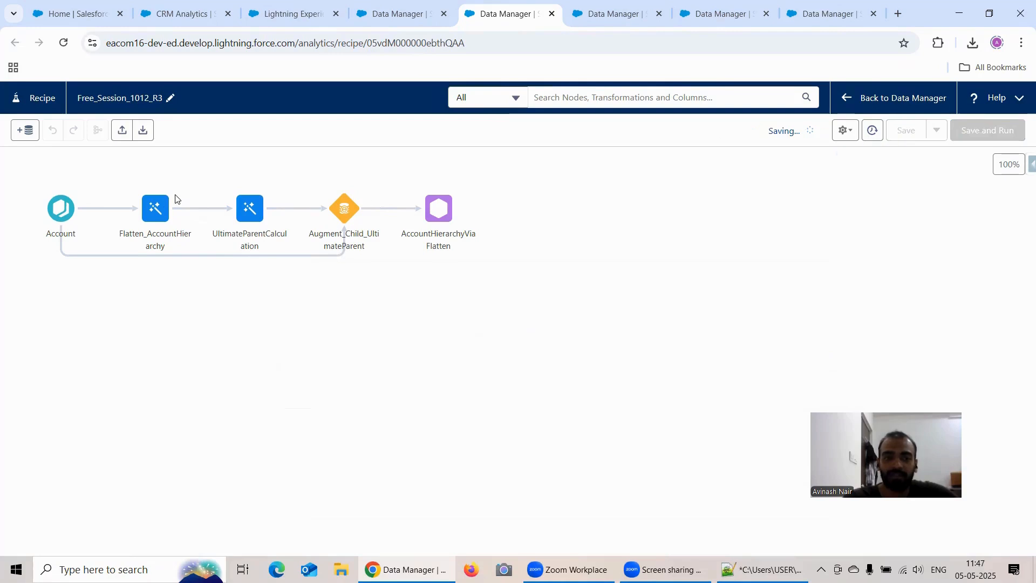
View the Free Session 11 dataflow's nodes from the dataflows list and close all open dataflows.
{"action": "left_click", "coordinate": [397, 15]}
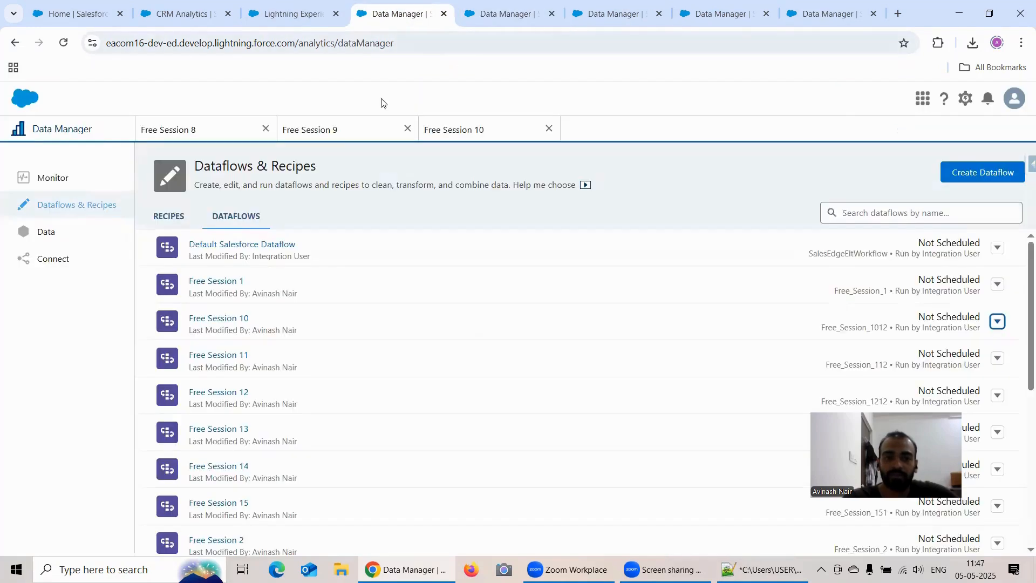
{"action": "scroll", "coordinate": [277, 331], "scroll_direction": "down", "scroll_amount": 3}
{"action": "scroll", "coordinate": [272, 350], "scroll_direction": "up", "scroll_amount": 2}
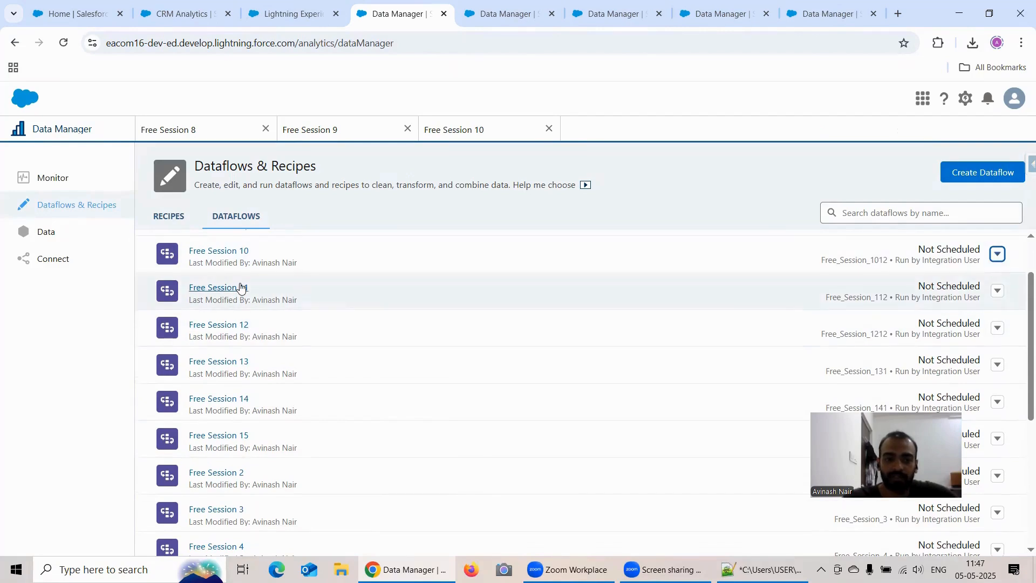
{"action": "left_click", "coordinate": [240, 286]}
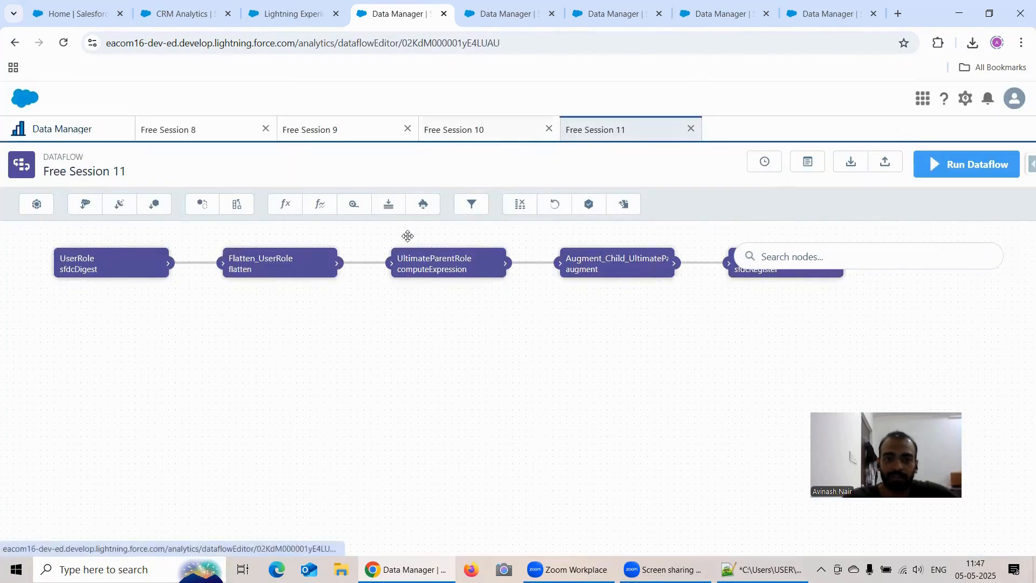
{"action": "left_click", "coordinate": [549, 128]}
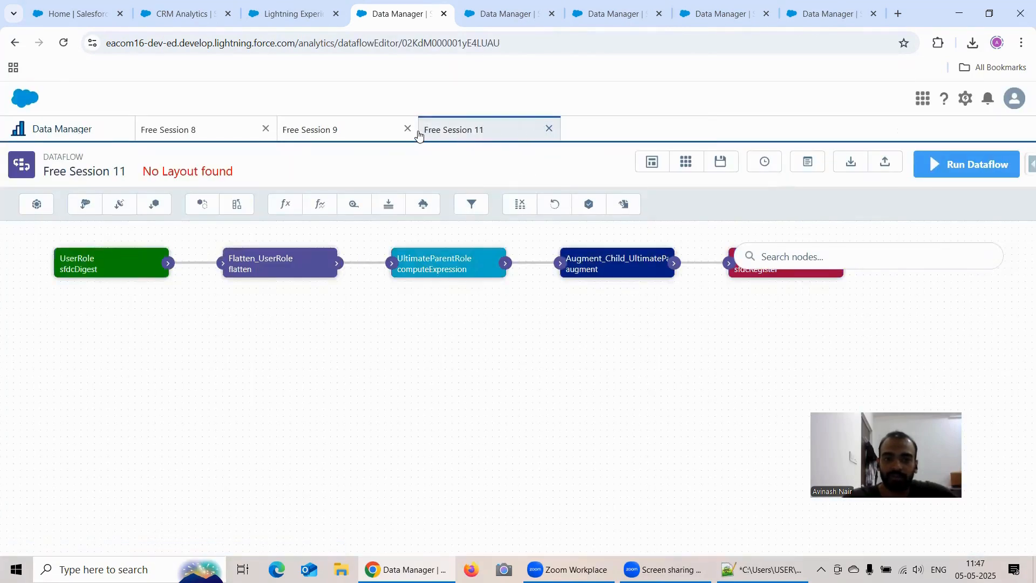
{"action": "left_click", "coordinate": [407, 128]}
{"action": "left_click", "coordinate": [266, 129]}
{"action": "left_click", "coordinate": [266, 128]}
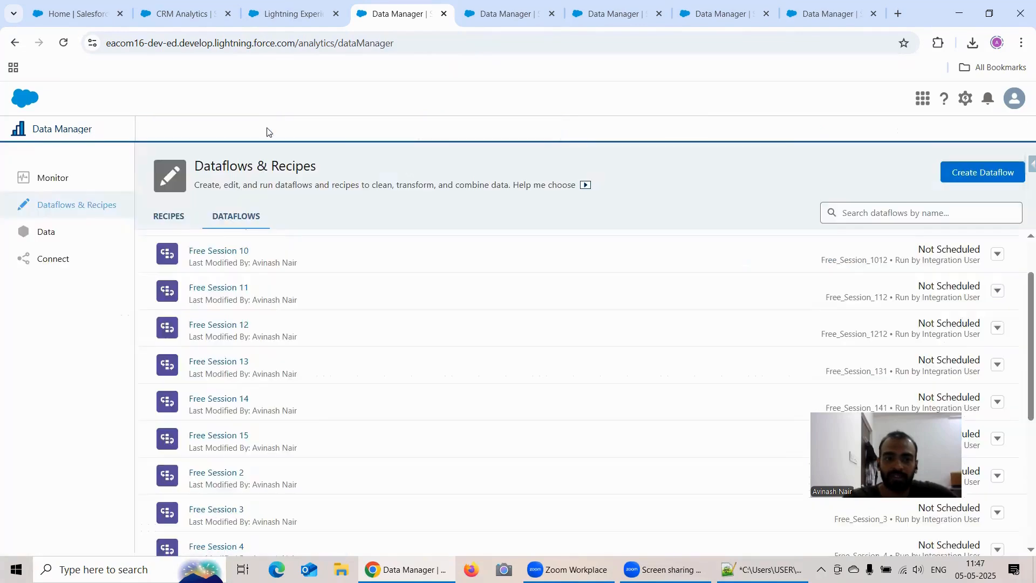
View the Free Session 12 dataflow's candidate update nodes and convert that dataflow to a recipe.
{"action": "left_click", "coordinate": [236, 326]}
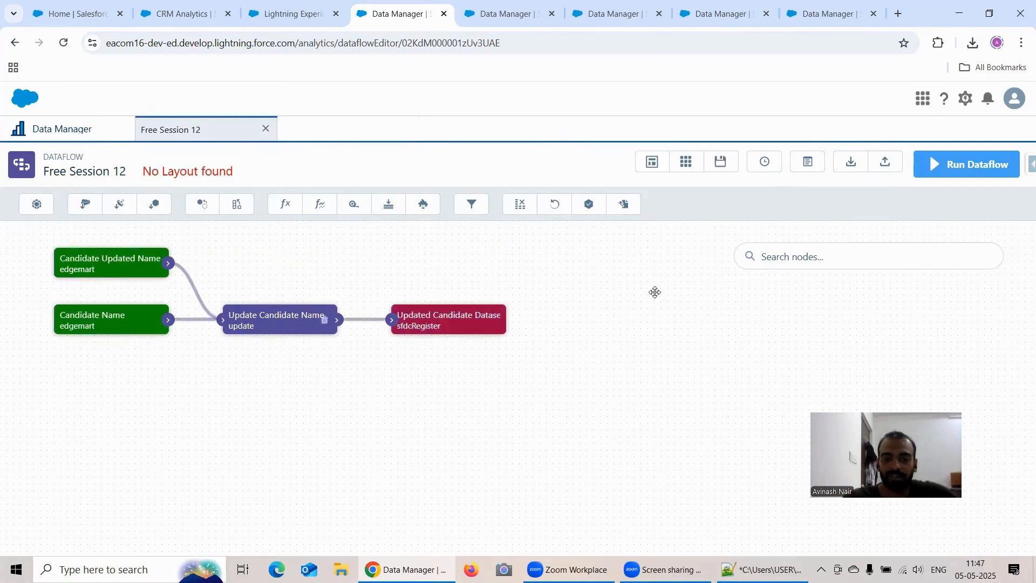
{"action": "left_click", "coordinate": [74, 134]}
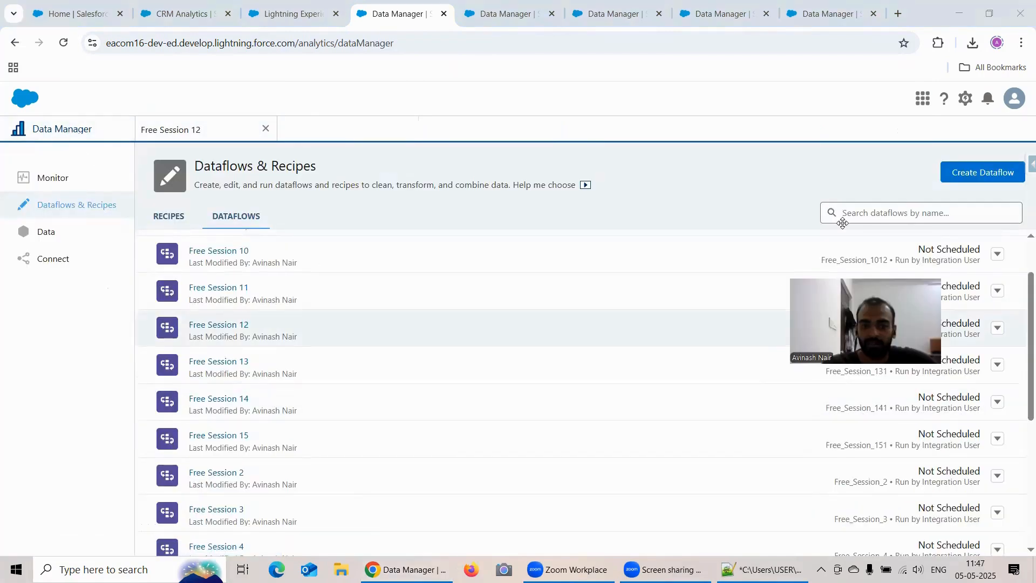
{"action": "left_click_drag", "start_coordinate": [842, 223], "coordinate": [840, 198]}
{"action": "left_click", "coordinate": [998, 328]}
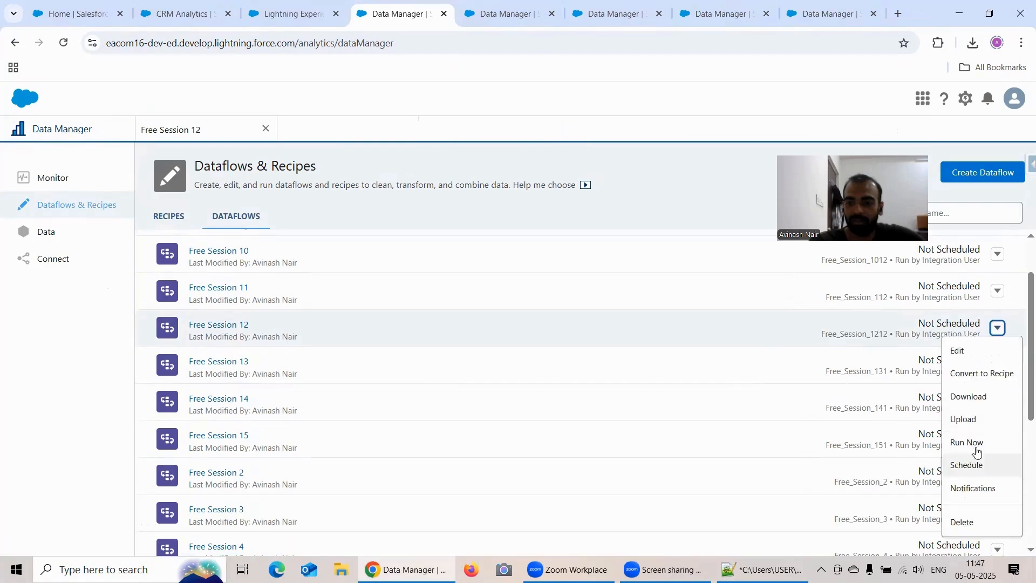
{"action": "left_click", "coordinate": [964, 374]}
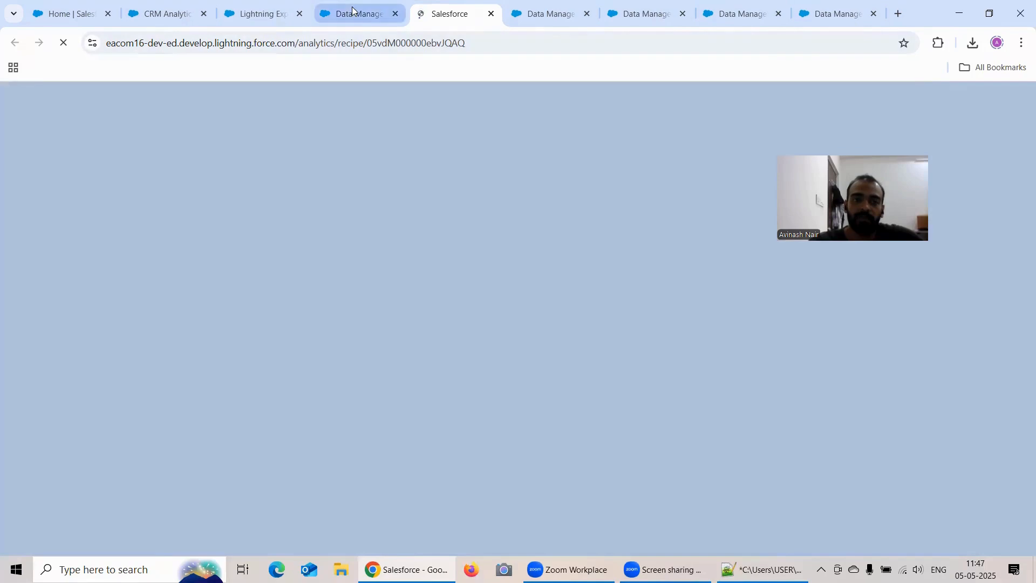
Return to the dataflows list, view the Free Session 13 dataflow's augment nodes and close it.
{"action": "left_click", "coordinate": [353, 13]}
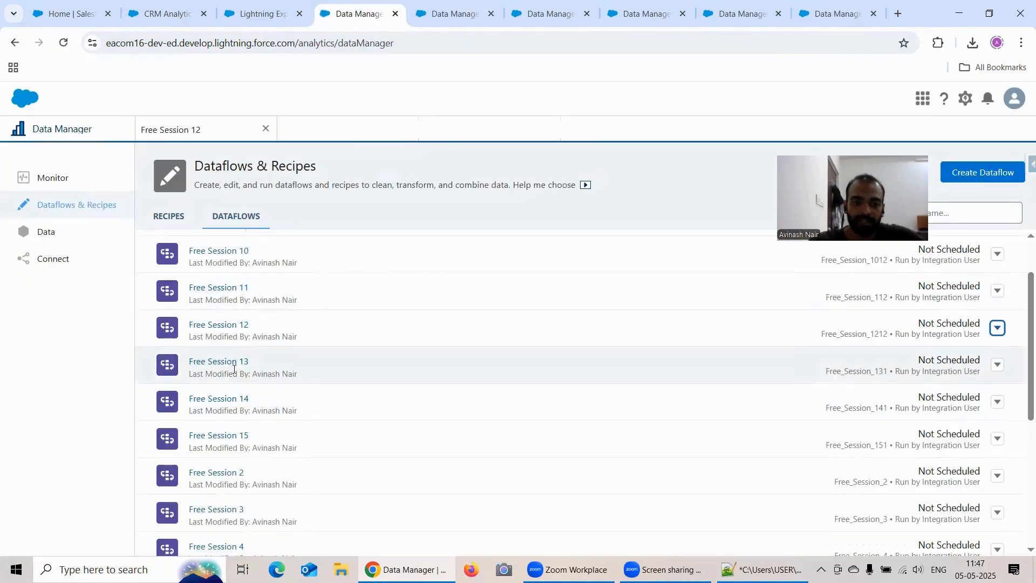
{"action": "left_click", "coordinate": [228, 363]}
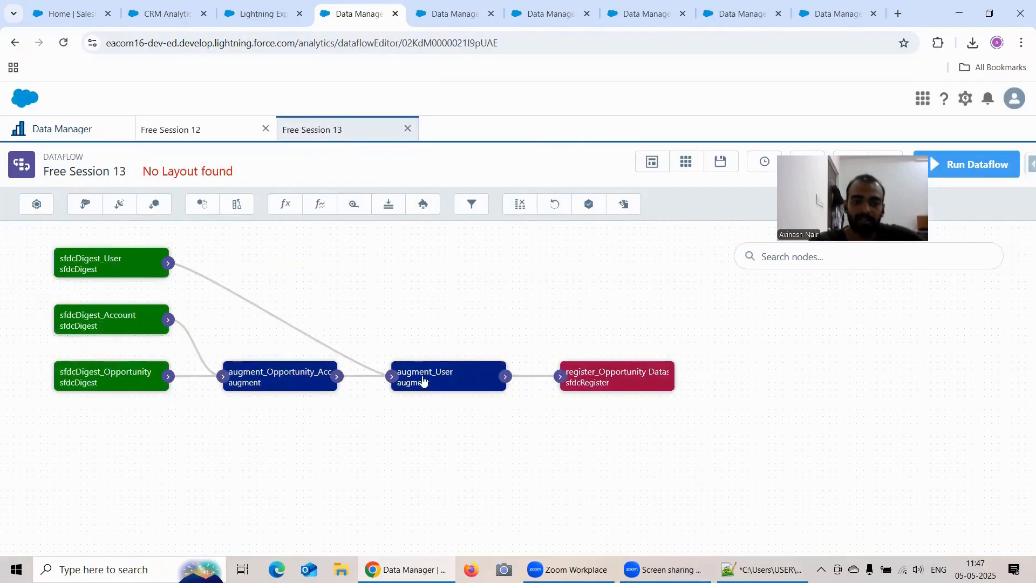
{"action": "left_click", "coordinate": [407, 128]}
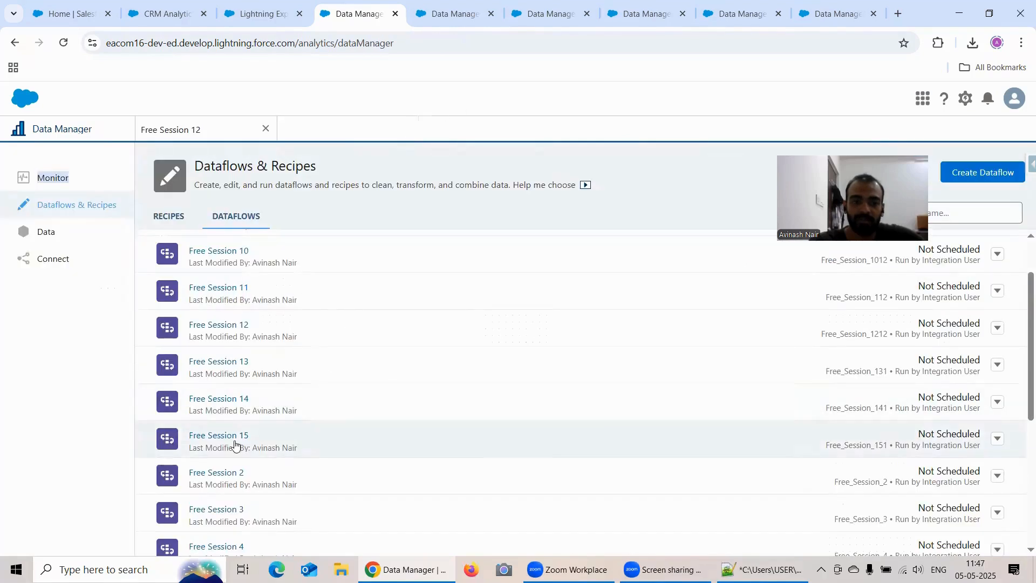
View the Free Session 14 dataflow's IDToMeasure node and convert that dataflow to a recipe.
{"action": "left_click", "coordinate": [232, 399]}
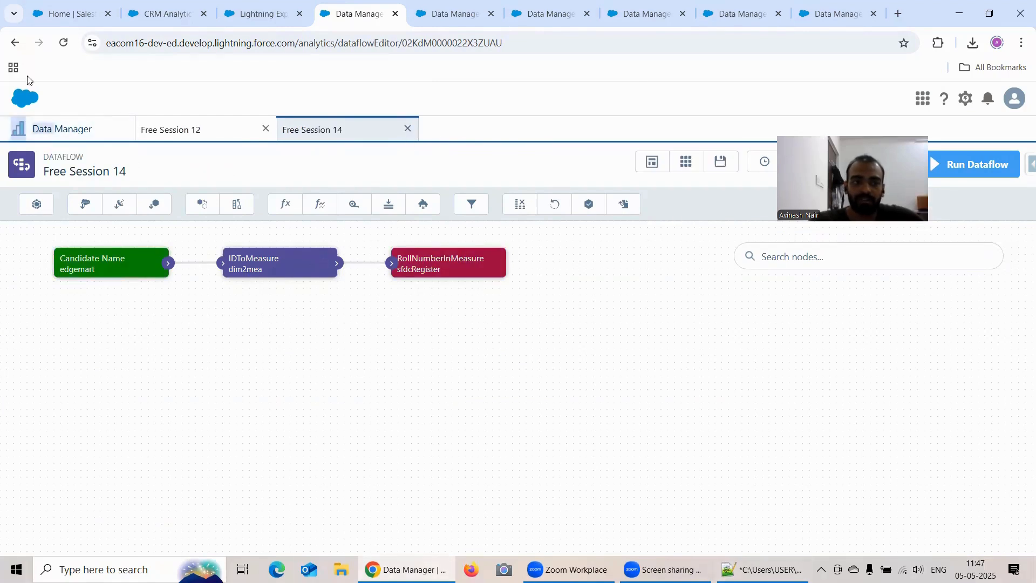
{"action": "left_click", "coordinate": [82, 129]}
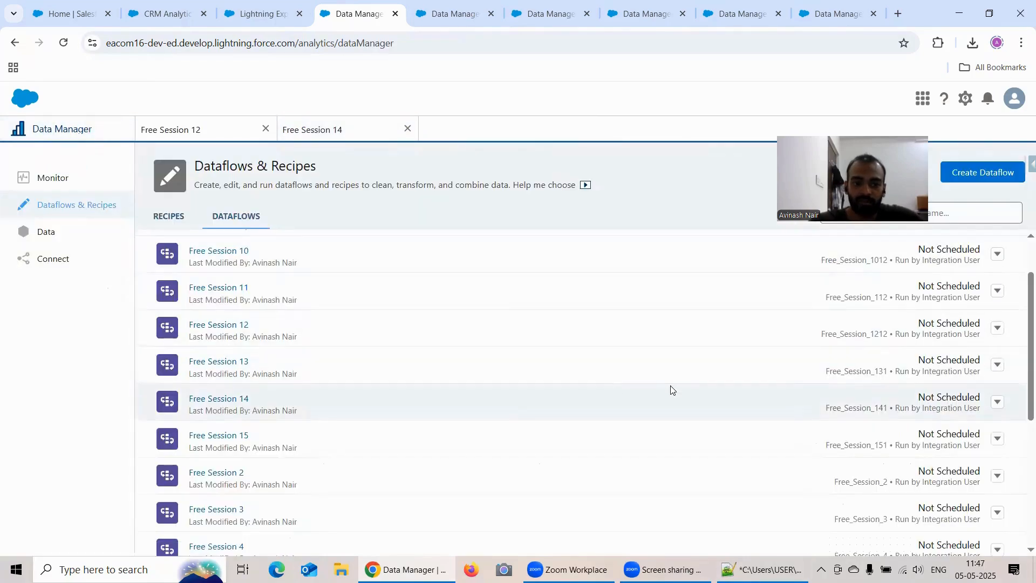
{"action": "left_click", "coordinate": [997, 405]}
{"action": "left_click", "coordinate": [978, 270]}
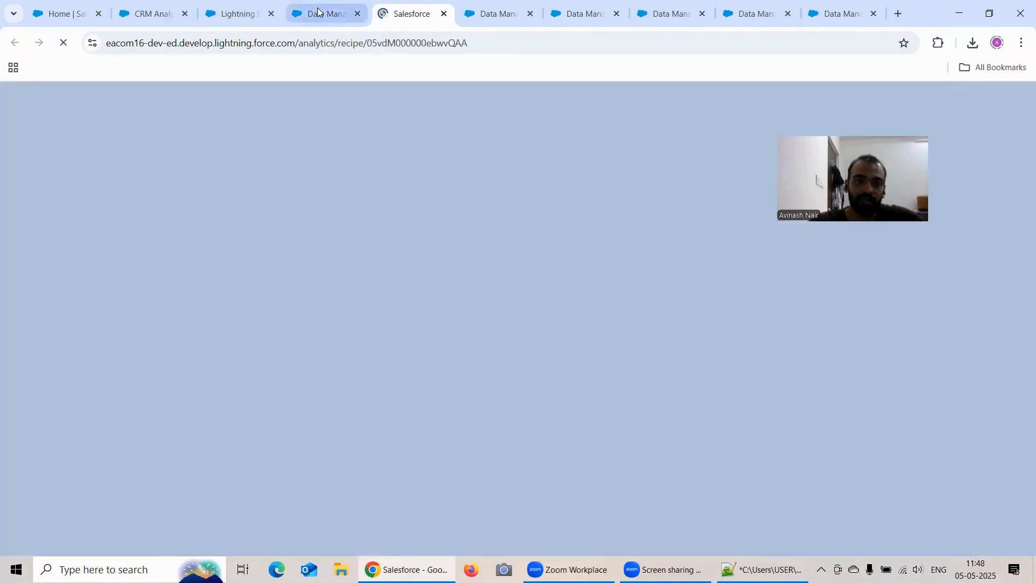
Return to the dataflows list and open Free Session 15 to view its Opportunity export nodes.
{"action": "left_click", "coordinate": [318, 13]}
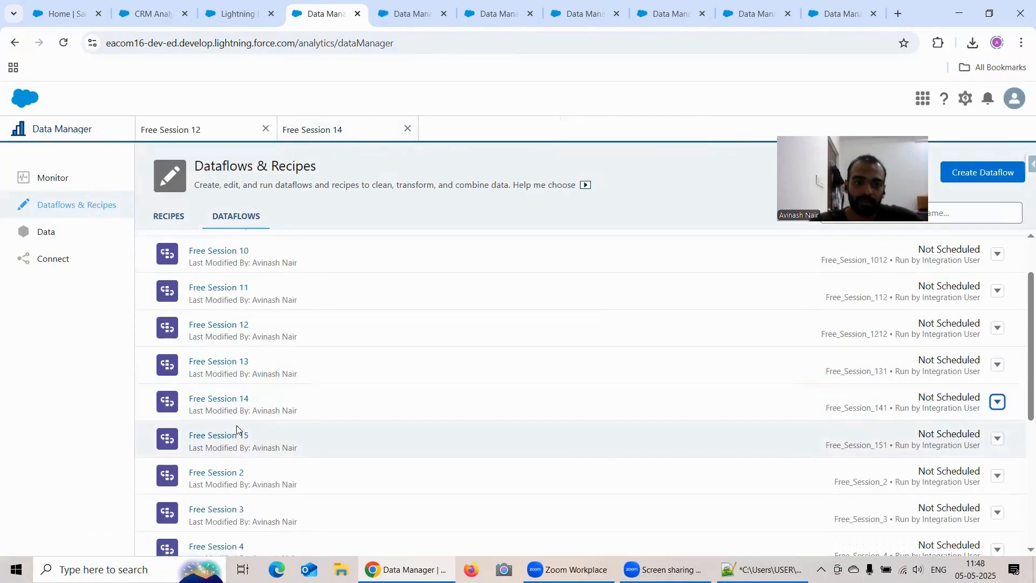
{"action": "left_click", "coordinate": [238, 434]}
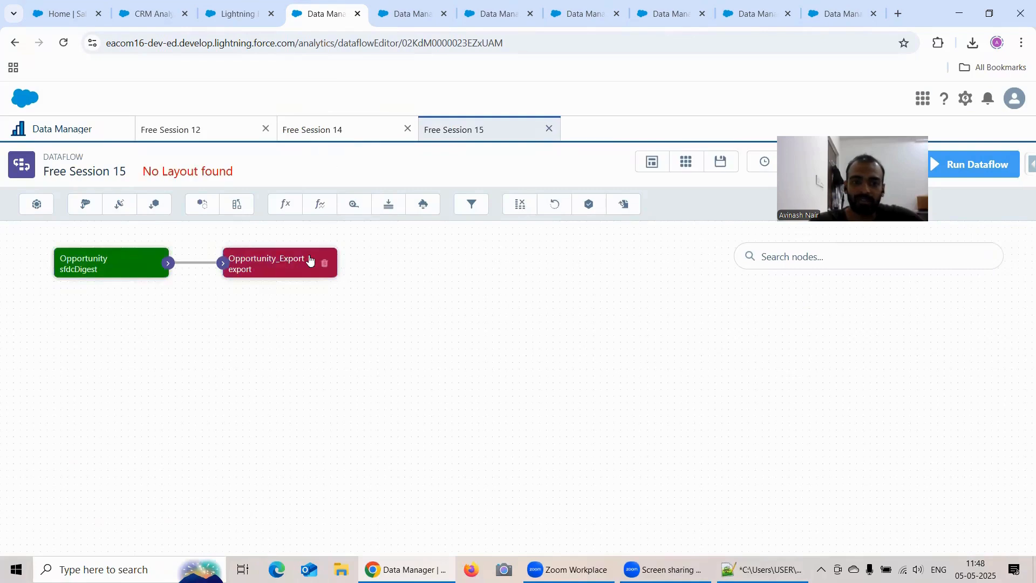
Review the converted Free_Session_1212_R3 and Free_Session_141_R3 recipes, including the IDToMeasure node's formula and preview.
{"action": "left_click", "coordinate": [415, 12]}
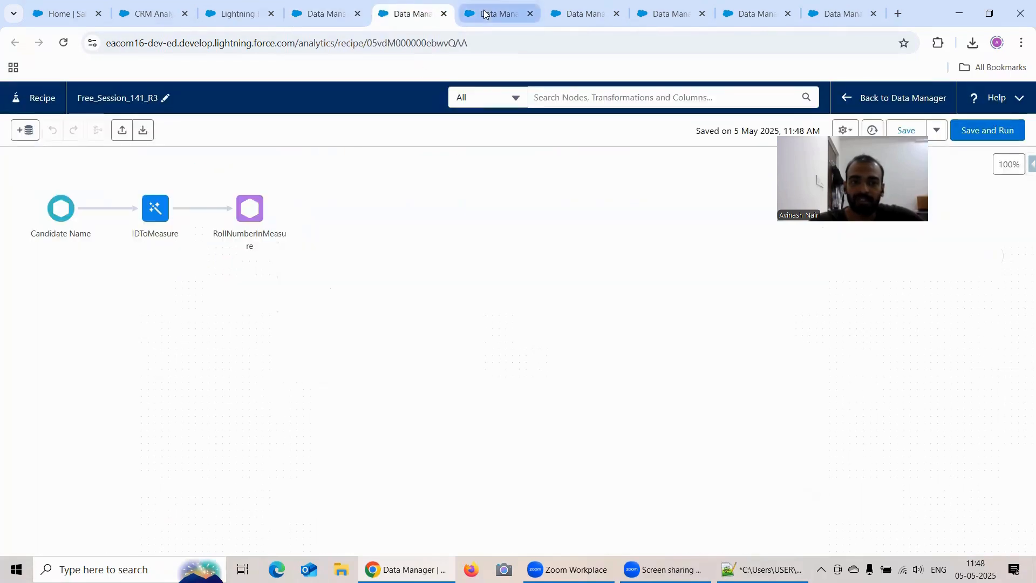
{"action": "left_click", "coordinate": [467, 17]}
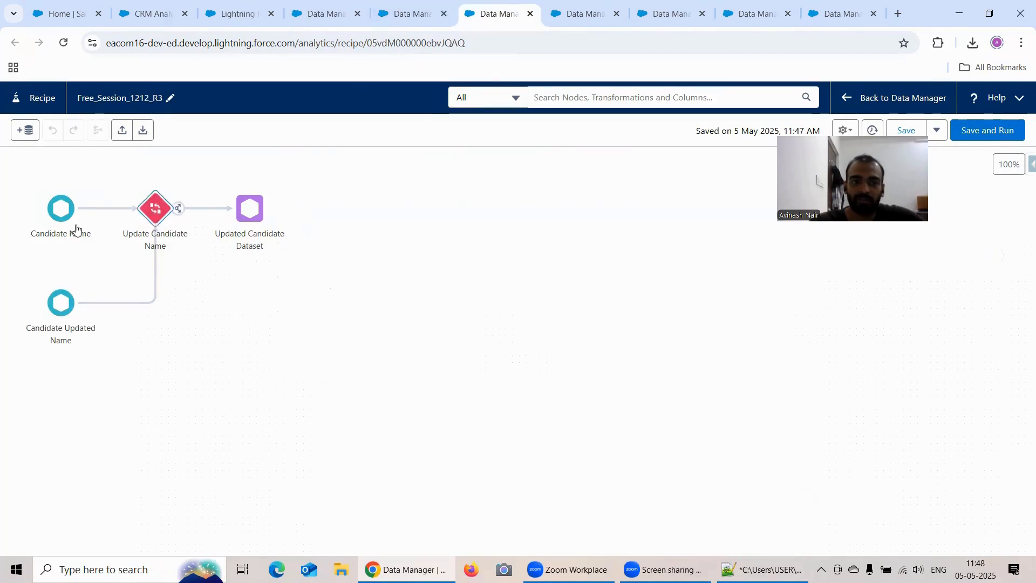
{"action": "left_click", "coordinate": [399, 15]}
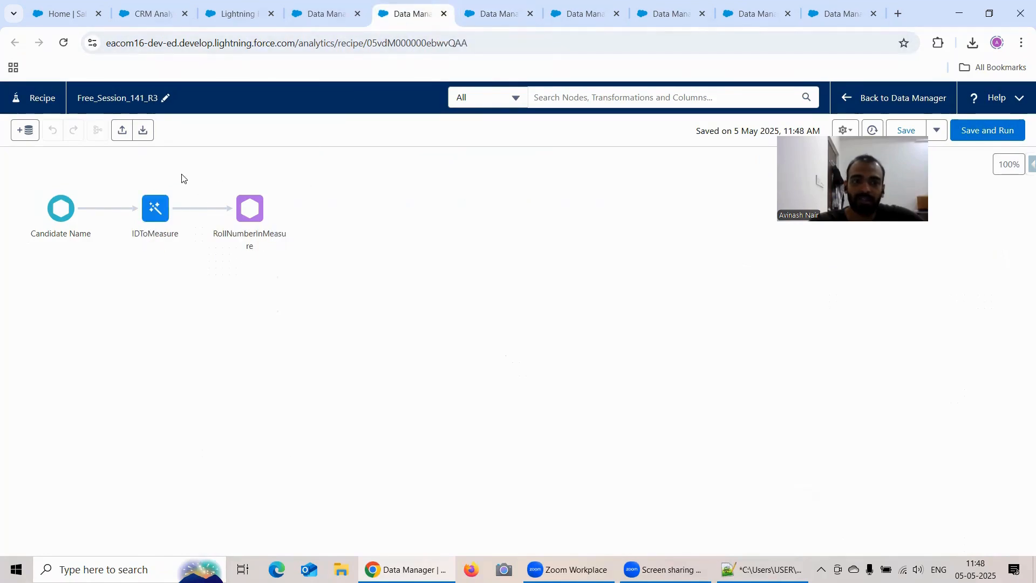
{"action": "left_click", "coordinate": [147, 217]}
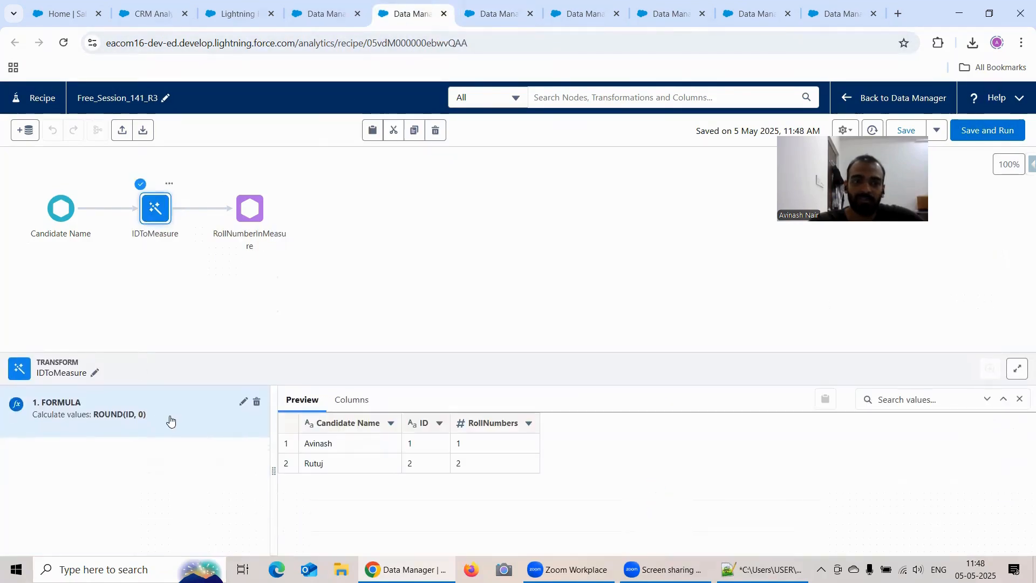
{"action": "left_click", "coordinate": [331, 332]}
Go back to the Free Session 15 dataflow and switch to the Jobs Monitor in Salesforce.
{"action": "left_click", "coordinate": [323, 14]}
{"action": "mouse_move", "coordinate": [229, 18]}
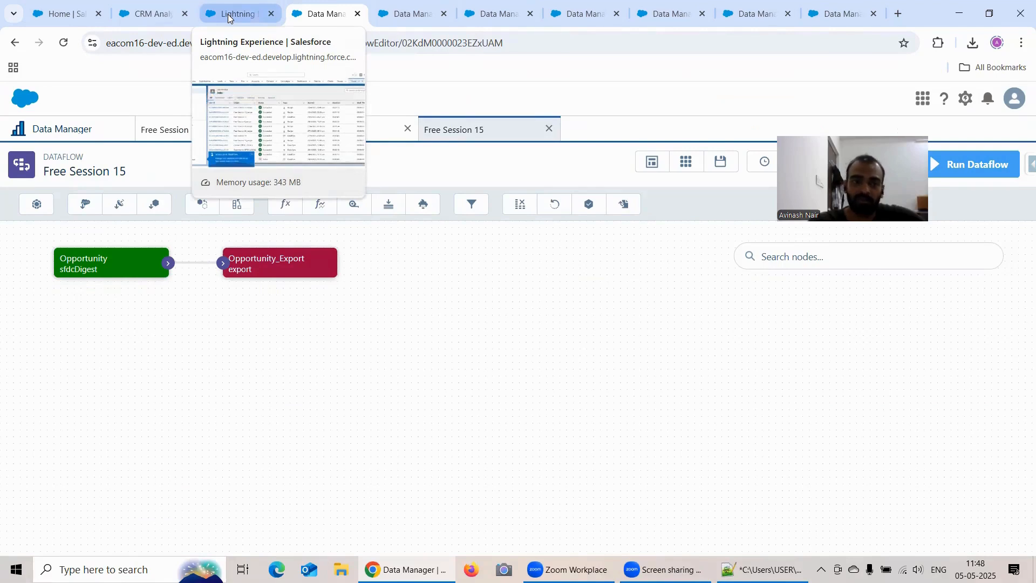
{"action": "left_click", "coordinate": [228, 16]}
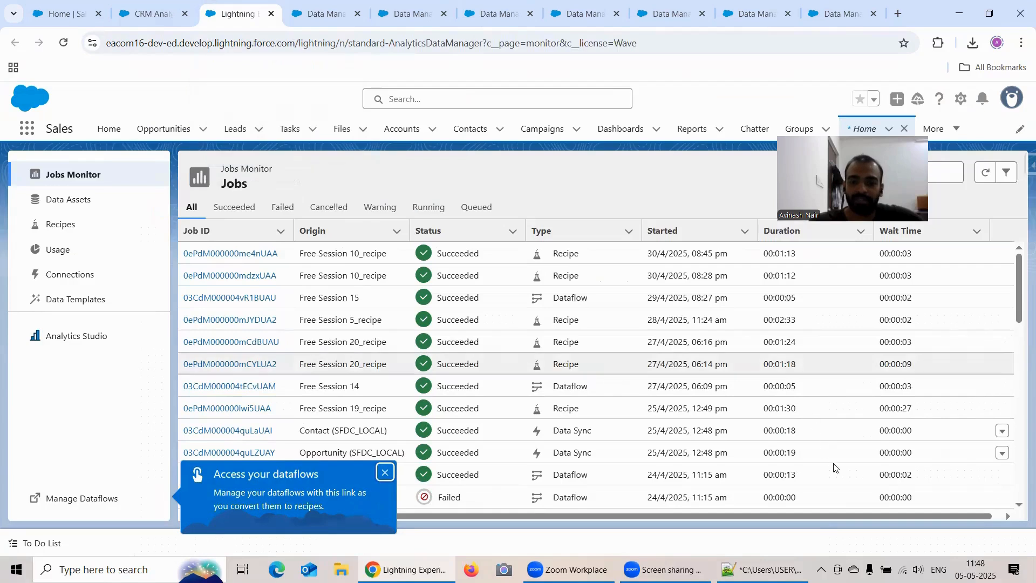